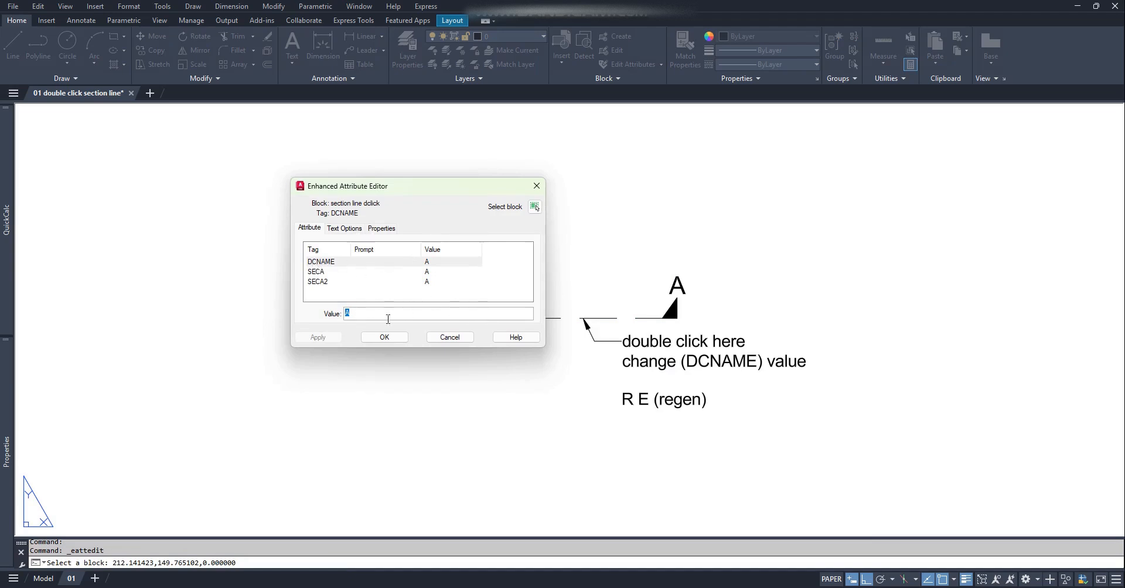
- Set the section line block's DCNAME attribute to X and regenerate the layout
{"action": "left_click", "coordinate": [397, 337]}
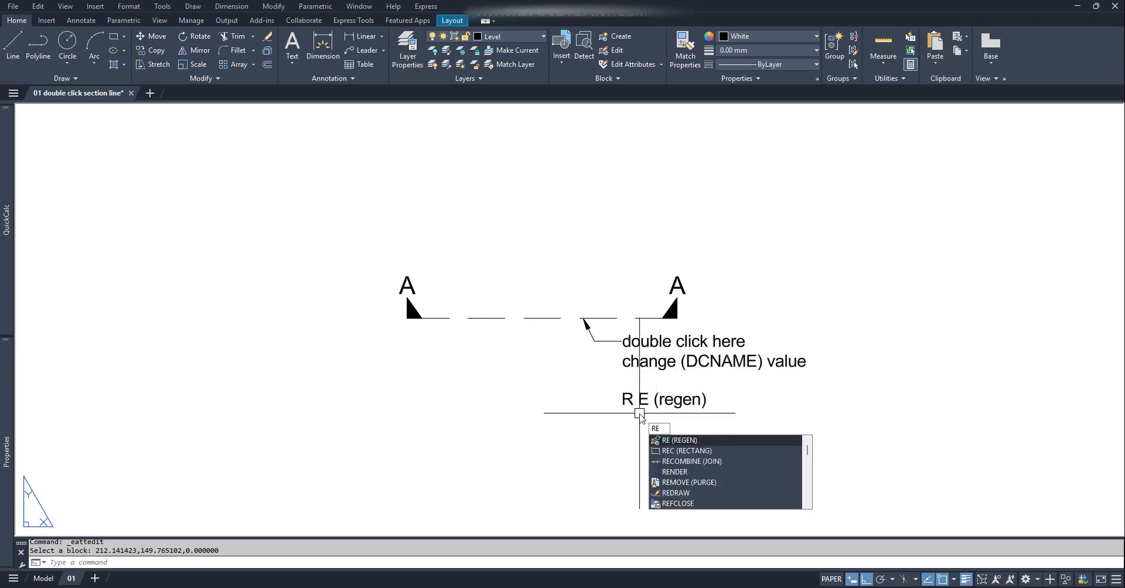
{"action": "key", "text": "Return"}
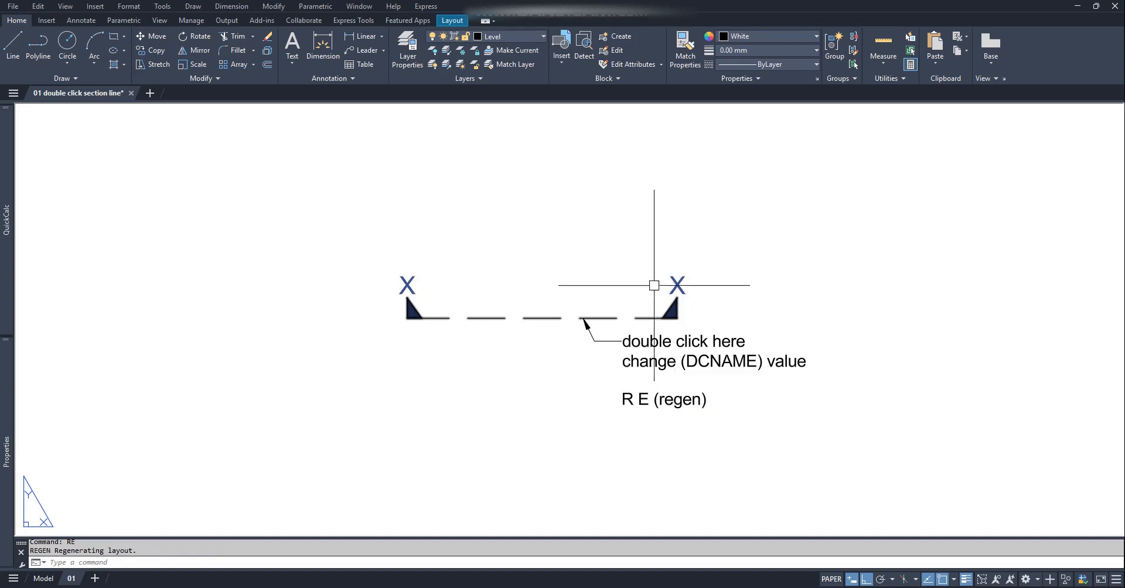
- Move the section line block straight up, clear of the note's leader, and stretch both of its ends outward
{"action": "left_click", "coordinate": [496, 318]}
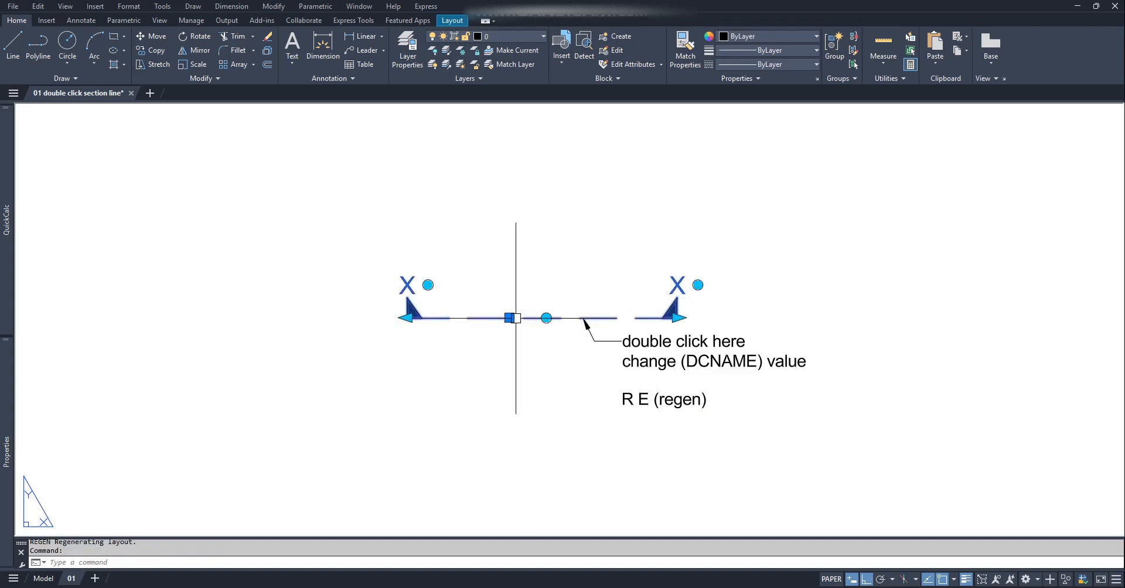
{"action": "left_click", "coordinate": [510, 318]}
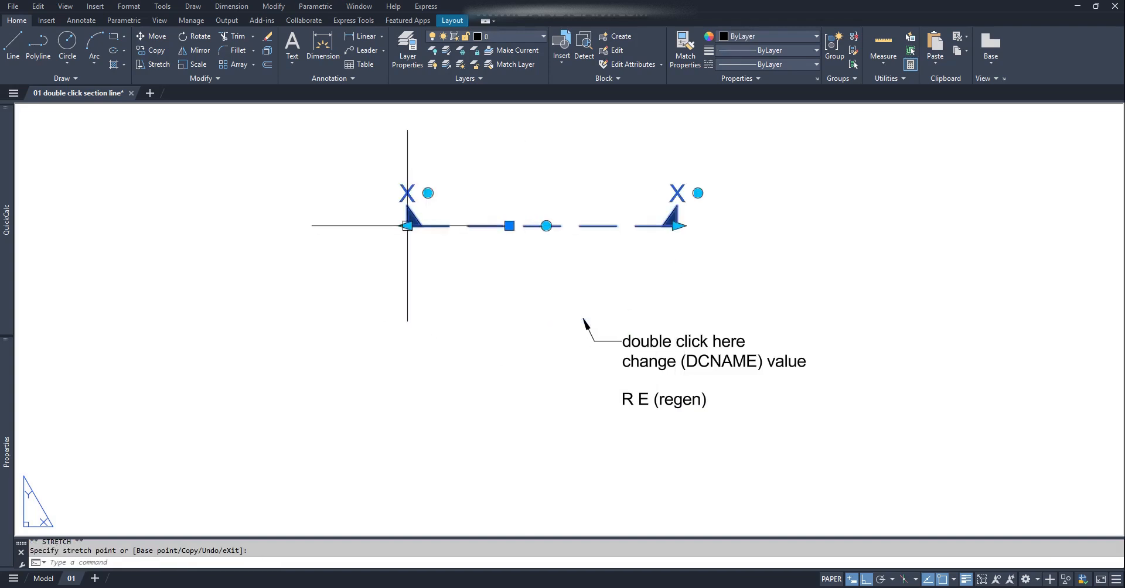
{"action": "left_click", "coordinate": [263, 237]}
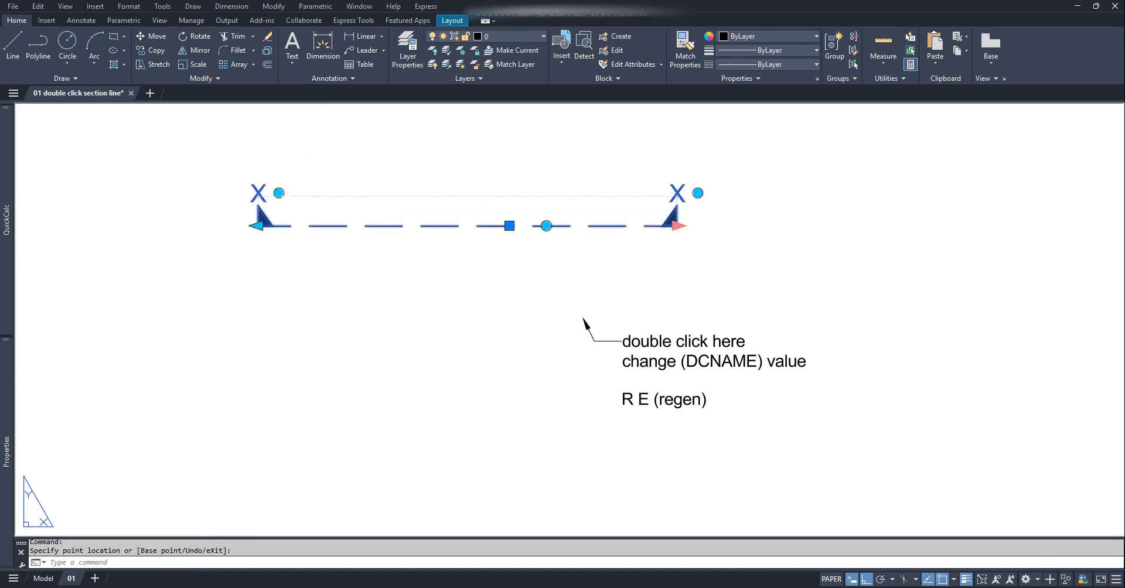
{"action": "left_click", "coordinate": [679, 225]}
{"action": "left_click", "coordinate": [838, 225]}
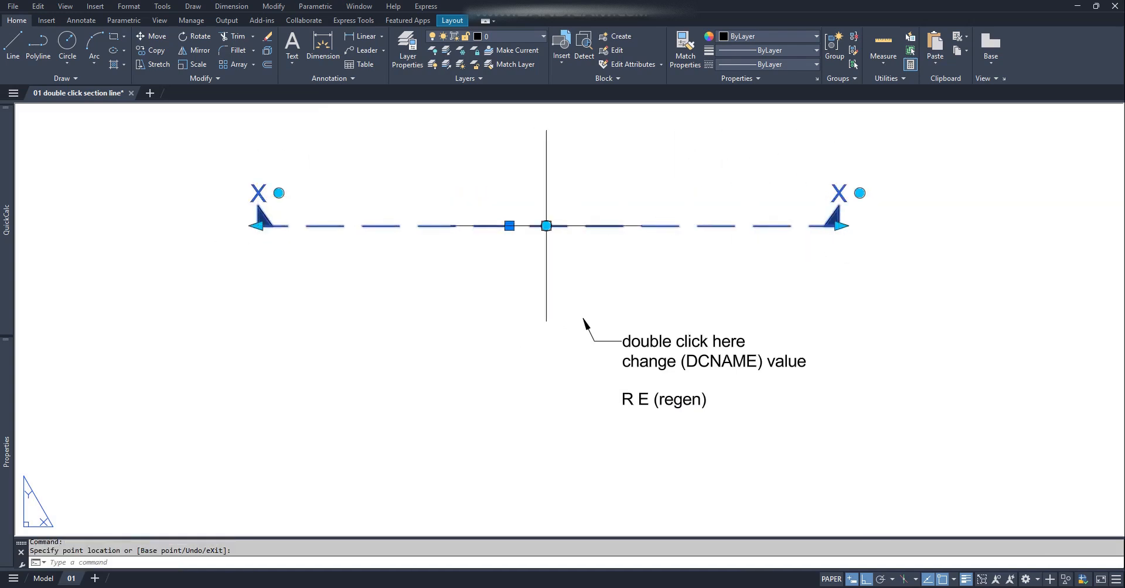
- With ortho off, rotate the section line slightly clockwise and turn both X labels back to horizontal
{"action": "left_click", "coordinate": [546, 225]}
{"action": "key", "text": "F8"}
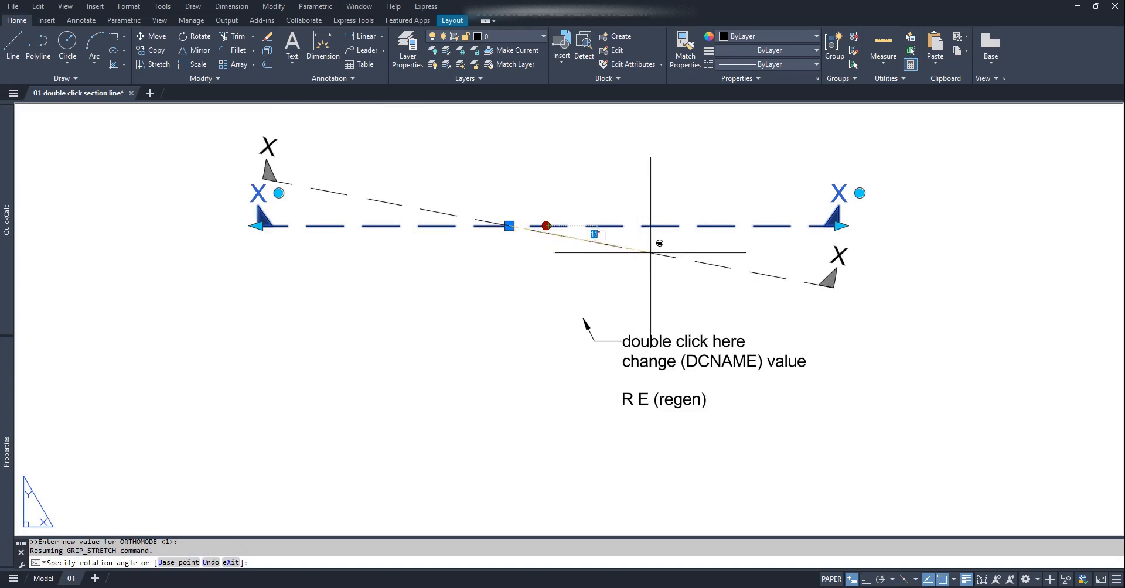
{"action": "left_click", "coordinate": [684, 264], "text": "shift"}
{"action": "left_click", "coordinate": [859, 266]}
{"action": "left_click", "coordinate": [976, 252]}
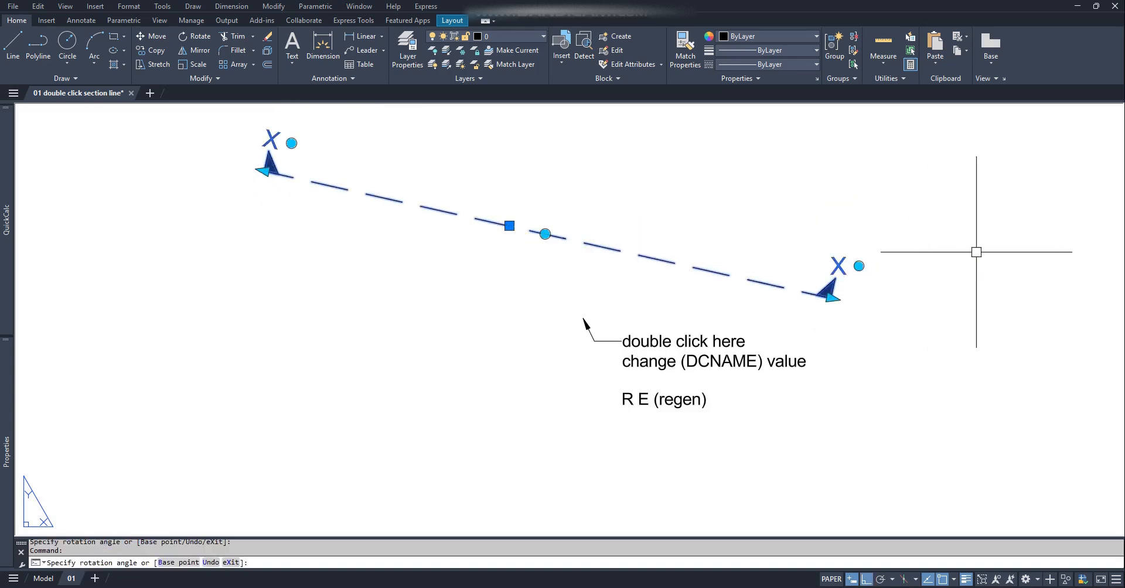
{"action": "left_click", "coordinate": [291, 143]}
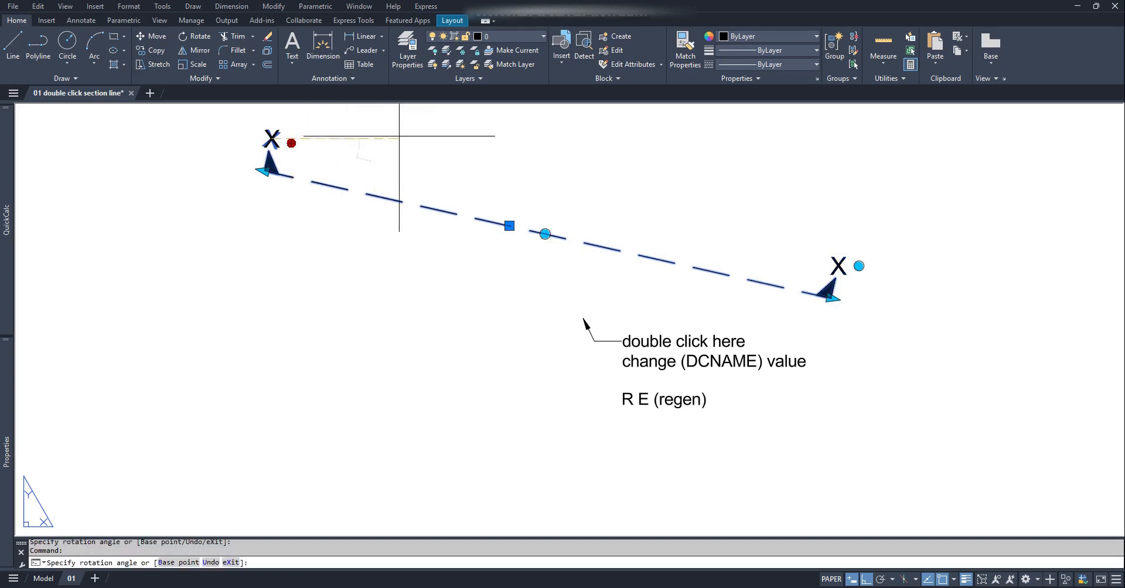
{"action": "left_click", "coordinate": [272, 176]}
- Stretch both ends of the sloped section line further outward along its direction and deselect it
{"action": "left_click", "coordinate": [271, 170]}
{"action": "left_click", "coordinate": [208, 159]}
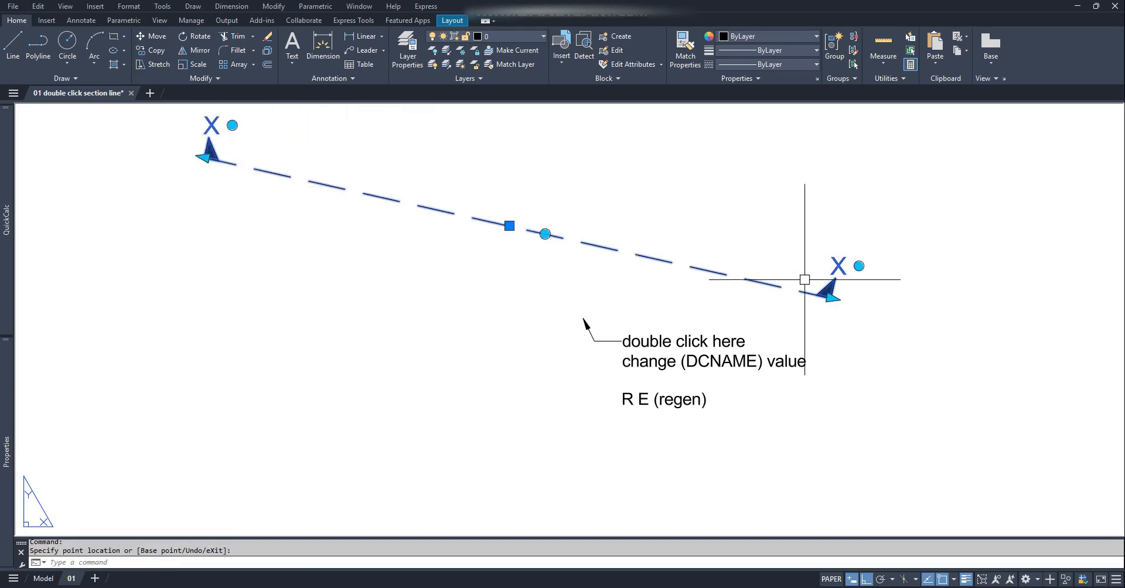
{"action": "left_click", "coordinate": [828, 292]}
{"action": "left_click", "coordinate": [907, 308]}
{"action": "key", "text": "Escape"}
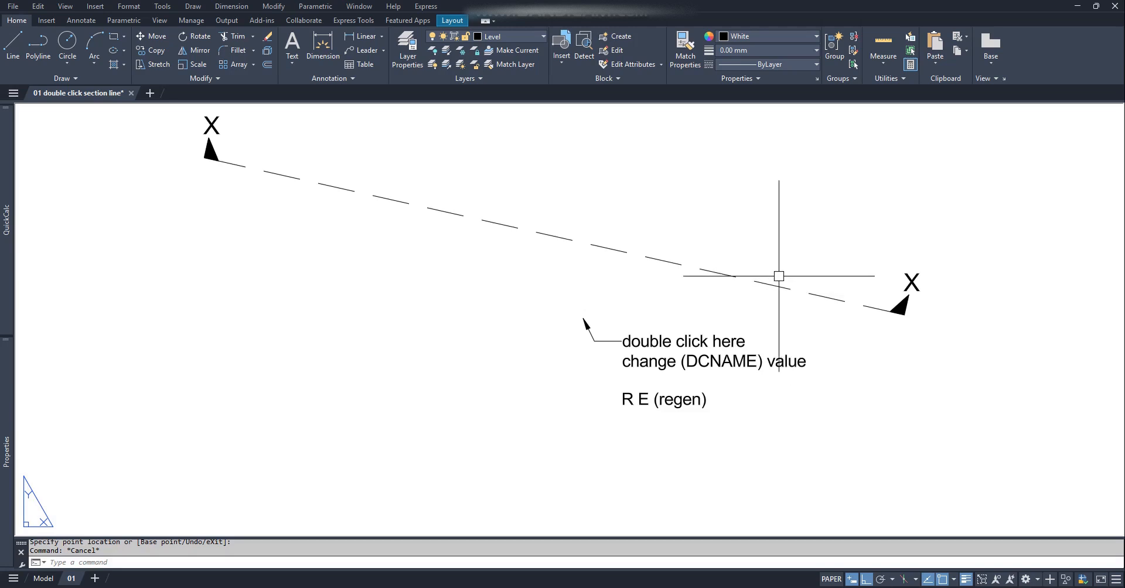
- Draw a horizontal polyline 100 units long in the sheet area above the sloped section line
{"action": "scroll", "coordinate": [779, 273], "scroll_direction": "down", "scroll_amount": 6}
{"action": "scroll", "coordinate": [756, 394], "scroll_direction": "up", "scroll_amount": 2}
{"action": "scroll", "coordinate": [775, 438], "scroll_direction": "up", "scroll_amount": 2}
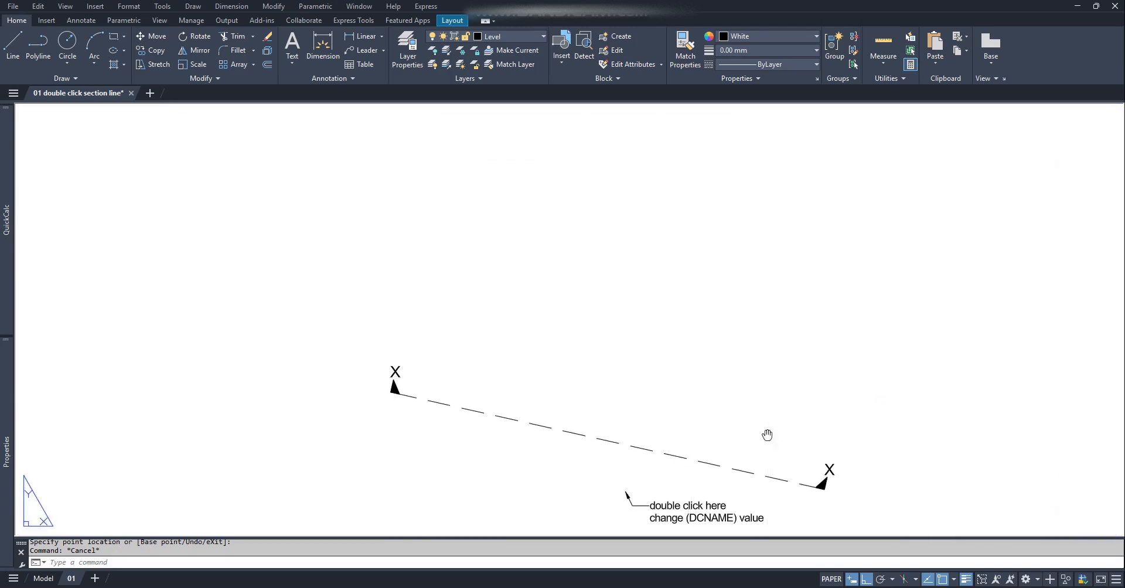
{"action": "scroll", "coordinate": [768, 437], "scroll_direction": "down", "scroll_amount": 2}
{"action": "middle_click_drag", "start_coordinate": [683, 339], "coordinate": [687, 385]}
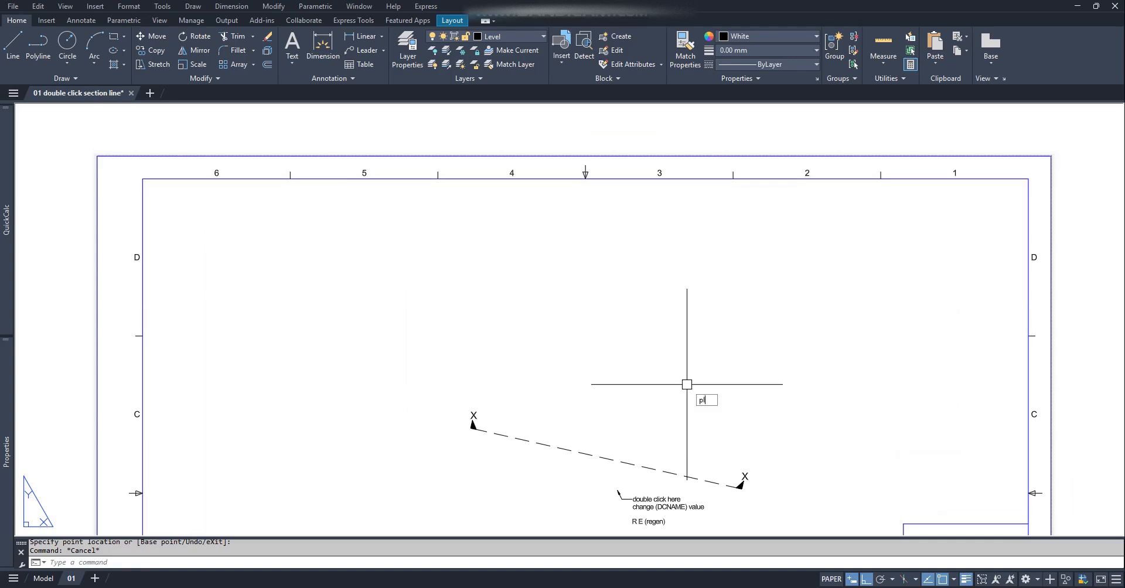
{"action": "key", "text": "Return"}
{"action": "left_click", "coordinate": [472, 344]}
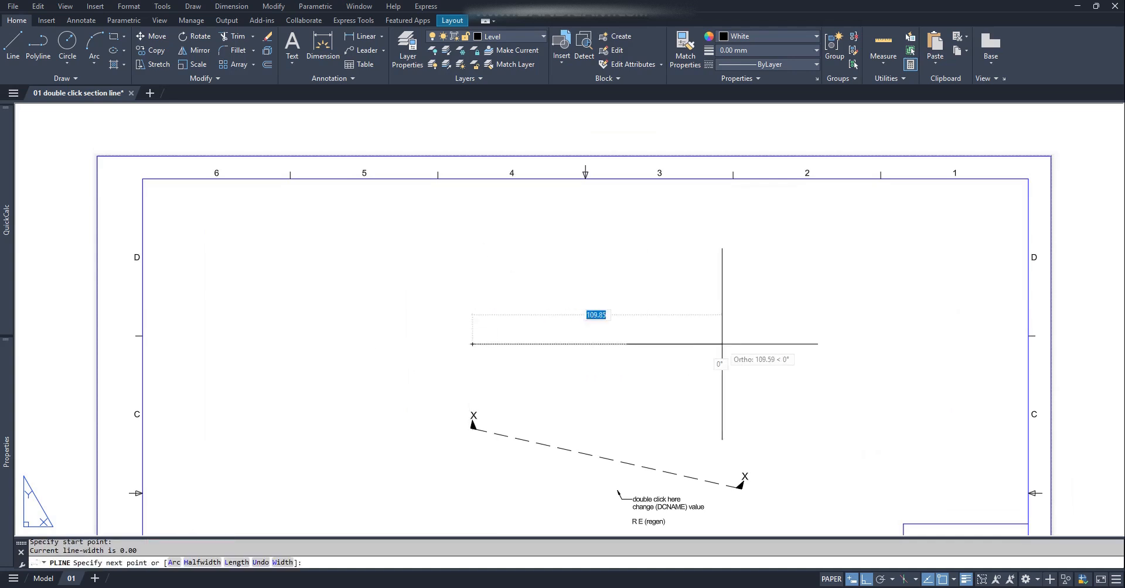
{"action": "type", "text": "100"}
{"action": "key", "text": "Return"}
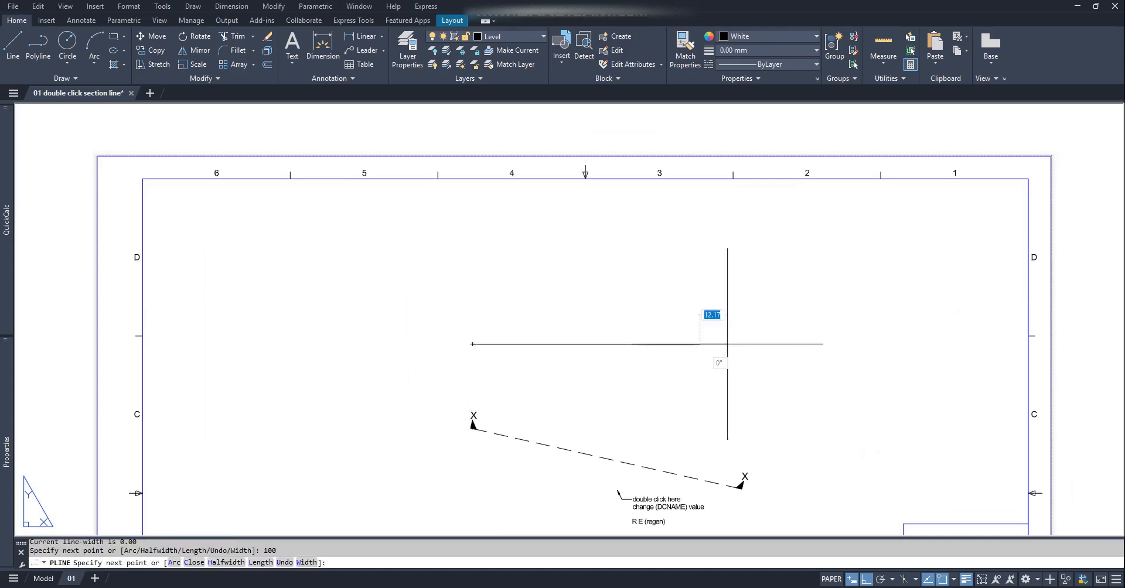
{"action": "key", "text": "Escape"}
- Draw an arrowhead polyline from the line's right end, 3 units up and back down to the line
{"action": "scroll", "coordinate": [621, 364], "scroll_direction": "up", "scroll_amount": 2}
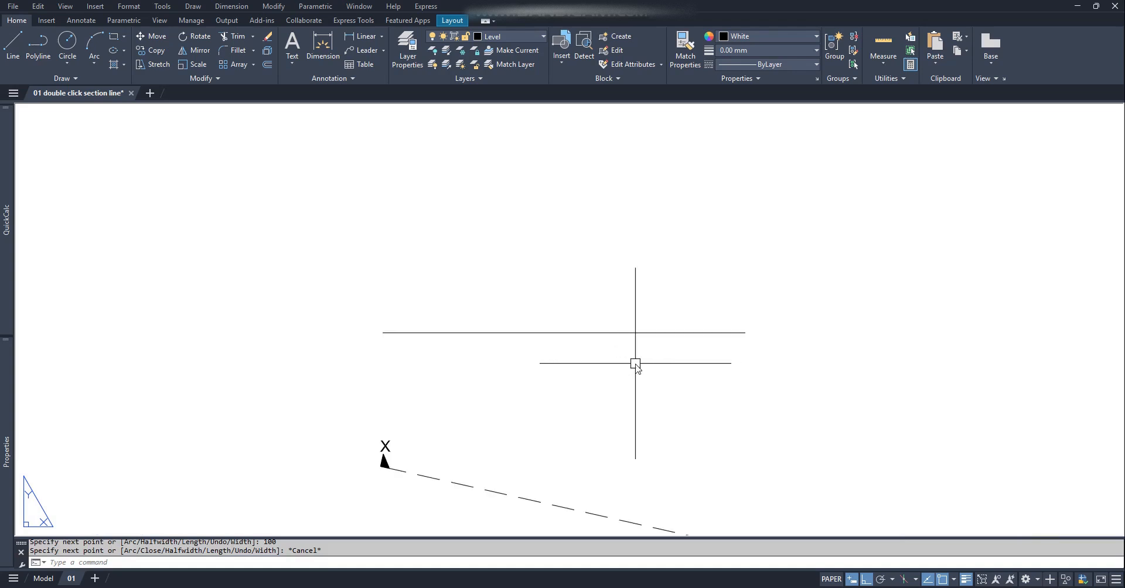
{"action": "key", "text": "Return"}
{"action": "left_click", "coordinate": [745, 333]}
{"action": "scroll", "coordinate": [745, 332], "scroll_direction": "up", "scroll_amount": 2}
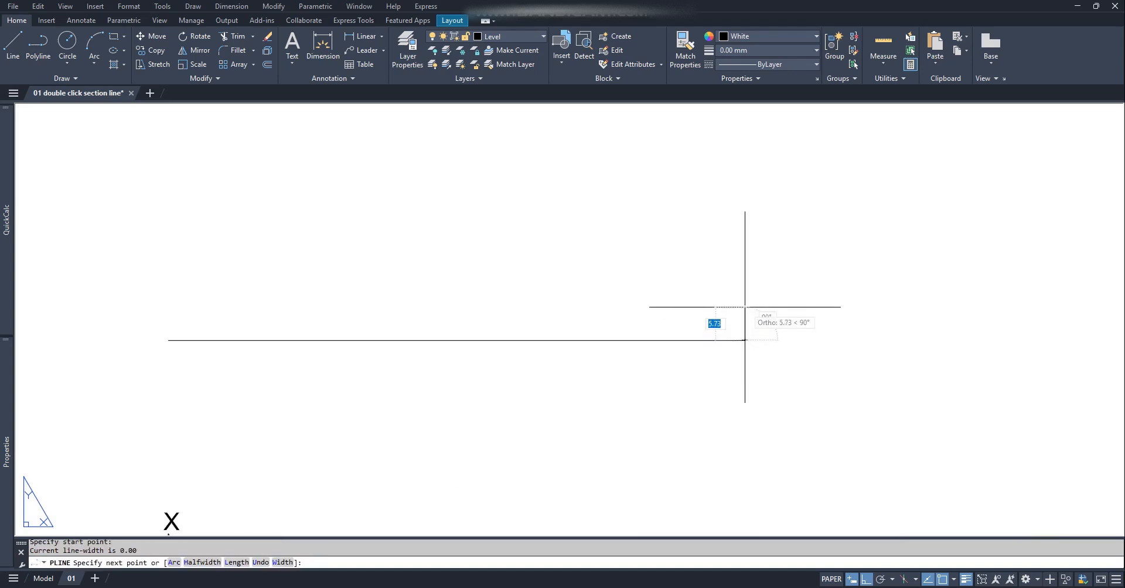
{"action": "middle_click_drag", "start_coordinate": [736, 314], "coordinate": [776, 247]}
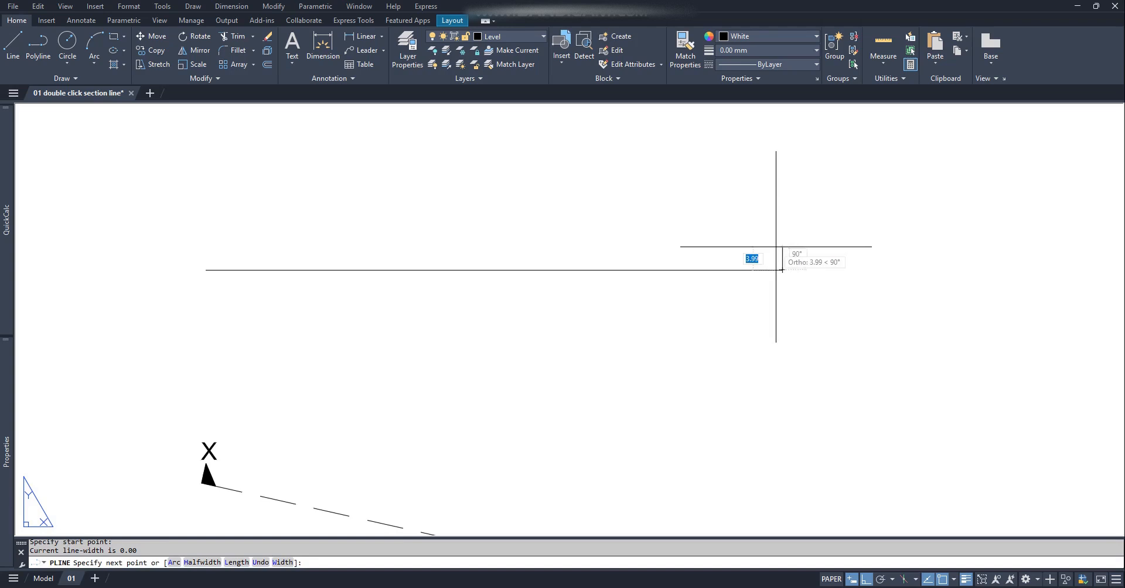
{"action": "type", "text": "3"}
{"action": "key", "text": "Return"}
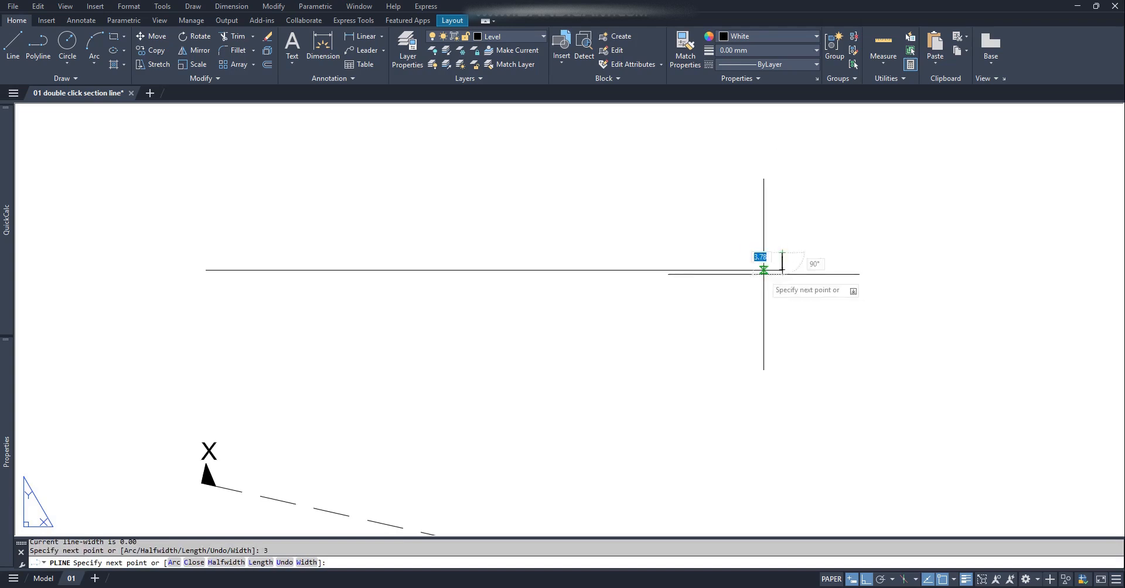
{"action": "scroll", "coordinate": [773, 260], "scroll_direction": "up", "scroll_amount": 2}
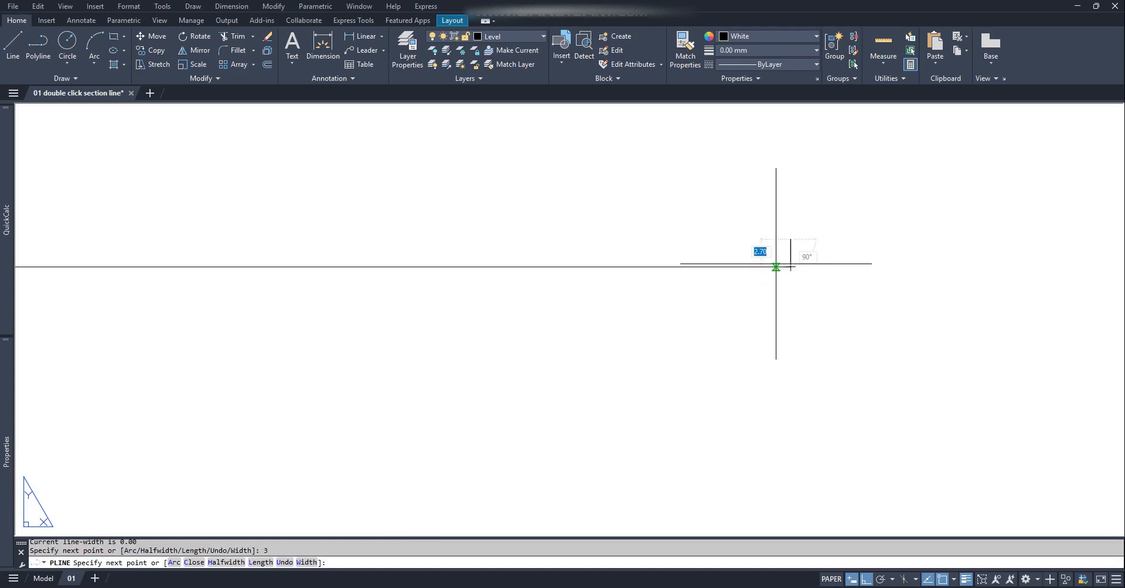
{"action": "left_click", "coordinate": [776, 267]}
{"action": "key", "text": "Escape"}
- Mirror the arrowhead about a vertical axis through the line's midpoint, keeping the original
{"action": "type", "text": "mi"}
{"action": "key", "text": "Return"}
{"action": "scroll", "coordinate": [801, 259], "scroll_direction": "down", "scroll_amount": 2}
{"action": "left_click", "coordinate": [748, 227]}
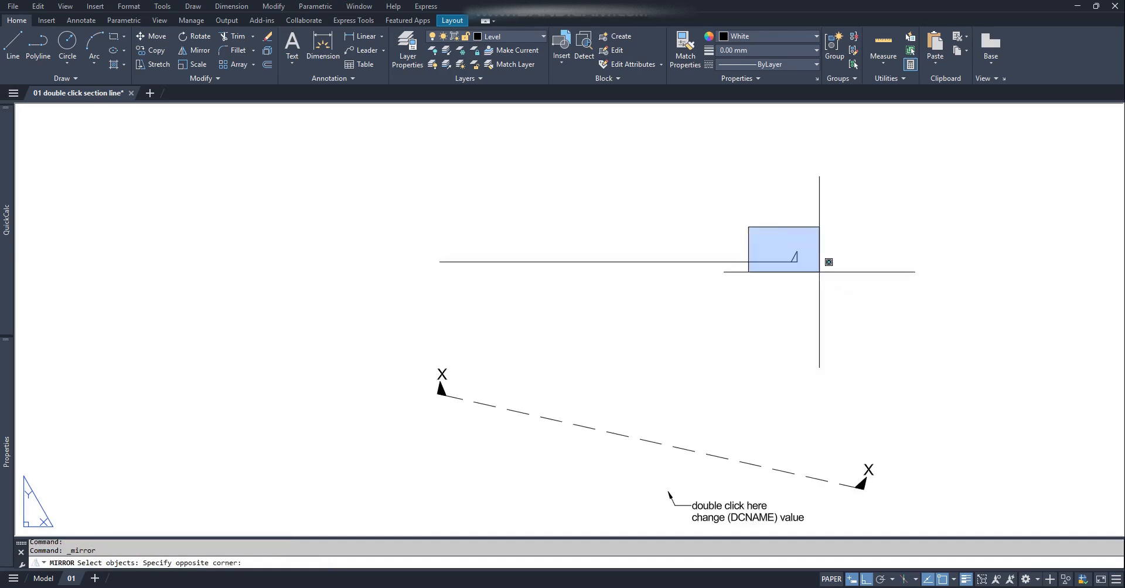
{"action": "left_click", "coordinate": [819, 272]}
{"action": "key", "text": "Return"}
{"action": "left_click", "coordinate": [619, 262]}
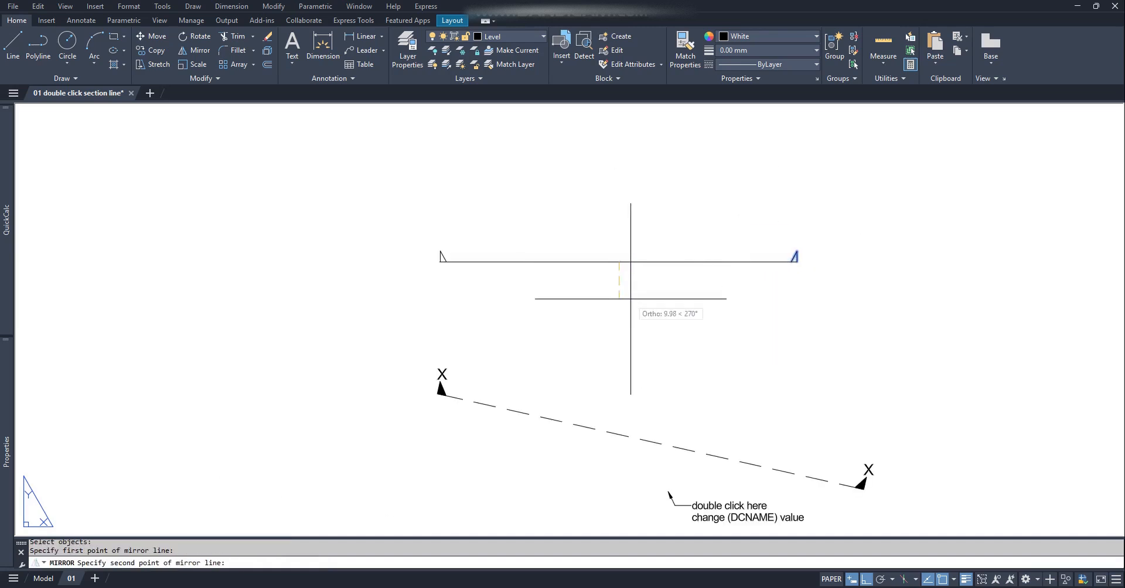
{"action": "left_click", "coordinate": [628, 306]}
- Join the right arrowhead to the horizontal line with a zero-radius fillet at their shared corner
{"action": "scroll", "coordinate": [816, 256], "scroll_direction": "up", "scroll_amount": 3}
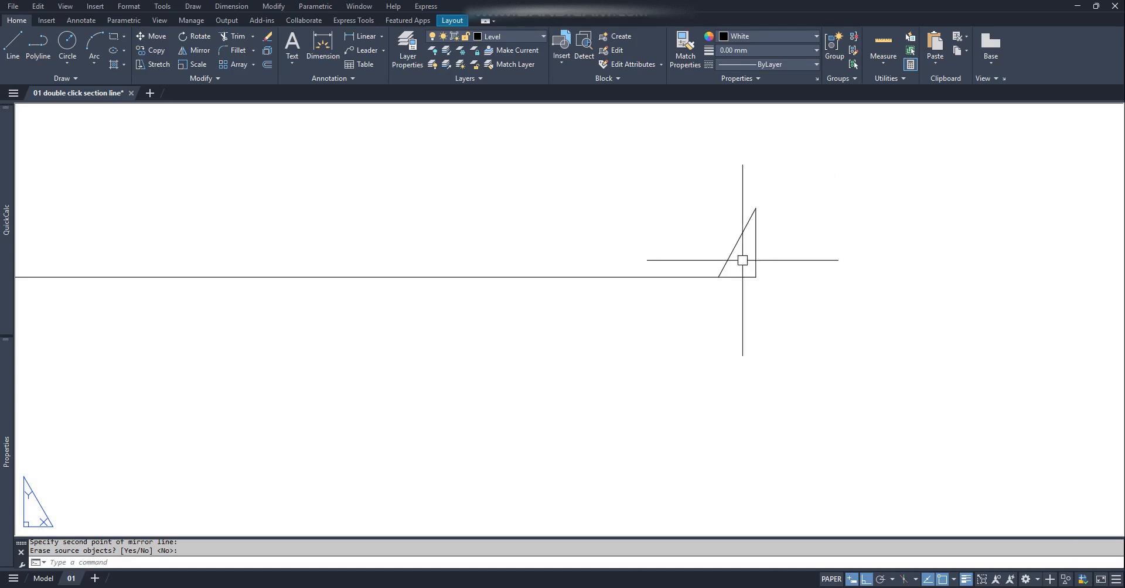
{"action": "scroll", "coordinate": [760, 267], "scroll_direction": "up", "scroll_amount": 2}
{"action": "type", "text": "f"}
{"action": "key", "text": "Return"}
{"action": "left_click", "coordinate": [740, 293]}
{"action": "left_click", "coordinate": [749, 271]}
{"action": "left_click", "coordinate": [723, 293]}
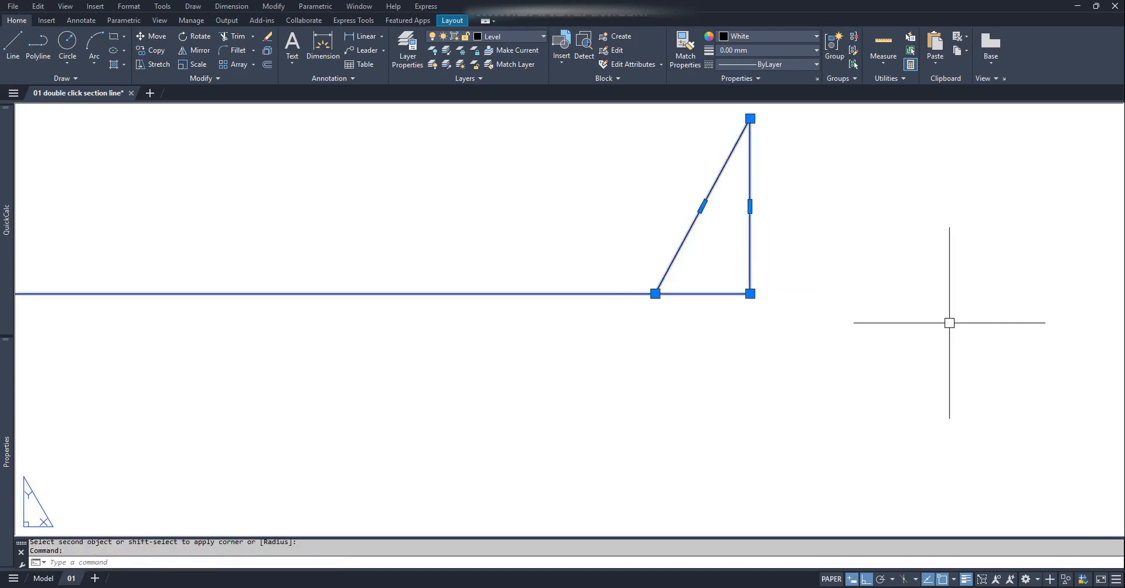
{"action": "scroll", "coordinate": [970, 323], "scroll_direction": "down", "scroll_amount": 5}
{"action": "scroll", "coordinate": [400, 321], "scroll_direction": "up", "scroll_amount": 4}
{"action": "key", "text": "Escape"}
- Join the left arrowhead to the horizontal line with a zero-radius fillet at their shared corner
{"action": "scroll", "coordinate": [401, 319], "scroll_direction": "up", "scroll_amount": 1}
{"action": "key", "text": "space"}
{"action": "left_click", "coordinate": [406, 324]}
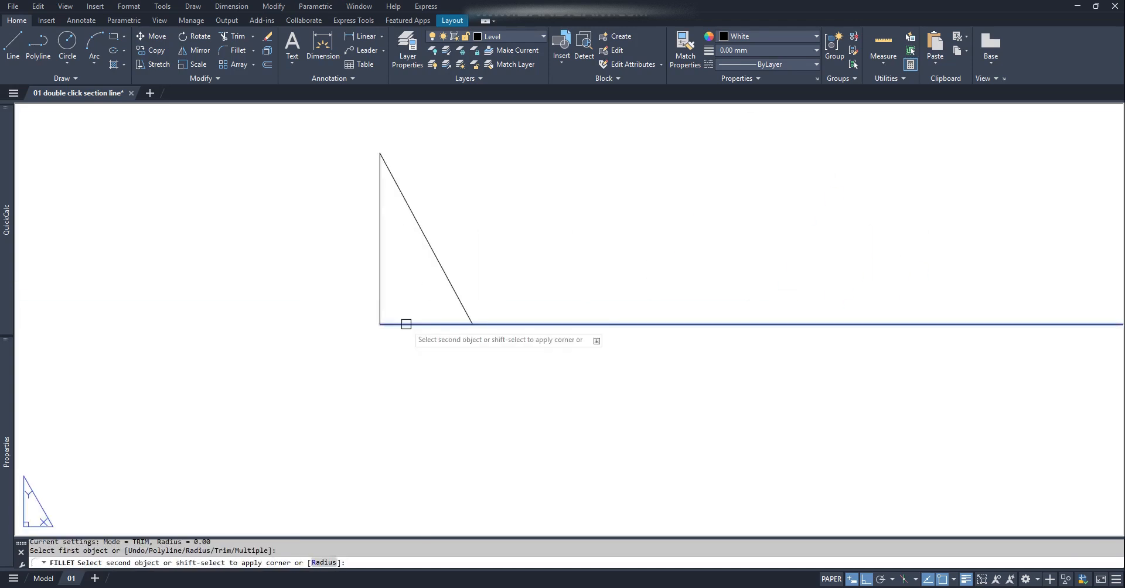
{"action": "left_click", "coordinate": [379, 302]}
{"action": "left_click", "coordinate": [380, 301]}
{"action": "scroll", "coordinate": [420, 311], "scroll_direction": "down", "scroll_amount": 5}
{"action": "middle_click_drag", "start_coordinate": [885, 317], "coordinate": [589, 311]}
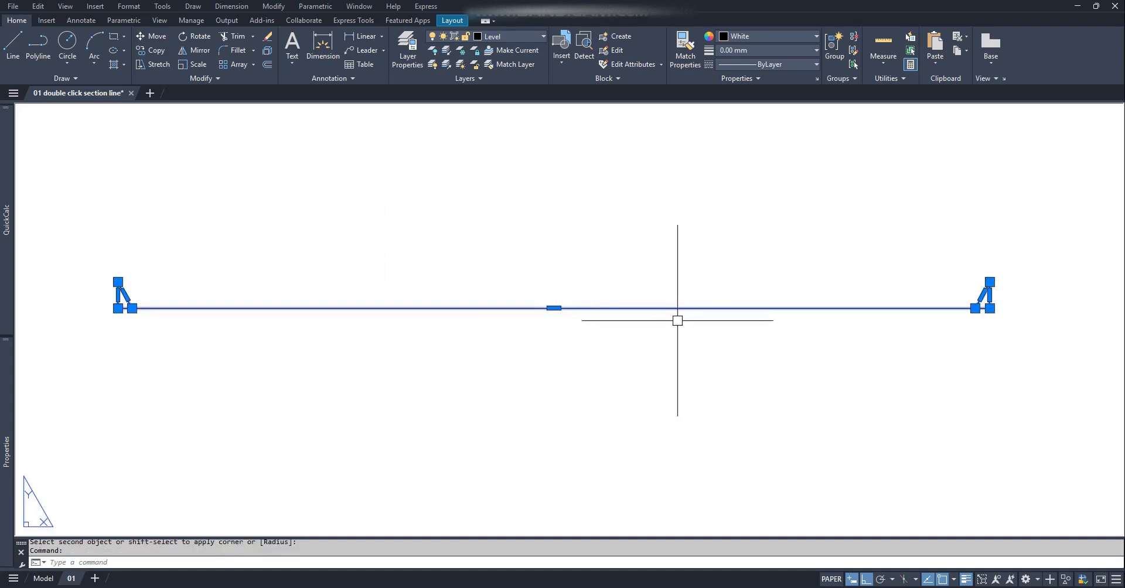
{"action": "key", "text": "Escape"}
- Change the linetype of the joined section polyline to DASHED2
{"action": "scroll", "coordinate": [703, 334], "scroll_direction": "down", "scroll_amount": 2}
{"action": "mouse_move", "coordinate": [729, 349]}
{"action": "middle_mouse_down"}
{"action": "mouse_move", "coordinate": [670, 279]}
{"action": "mouse_move", "coordinate": [668, 326]}
{"action": "middle_mouse_up"}
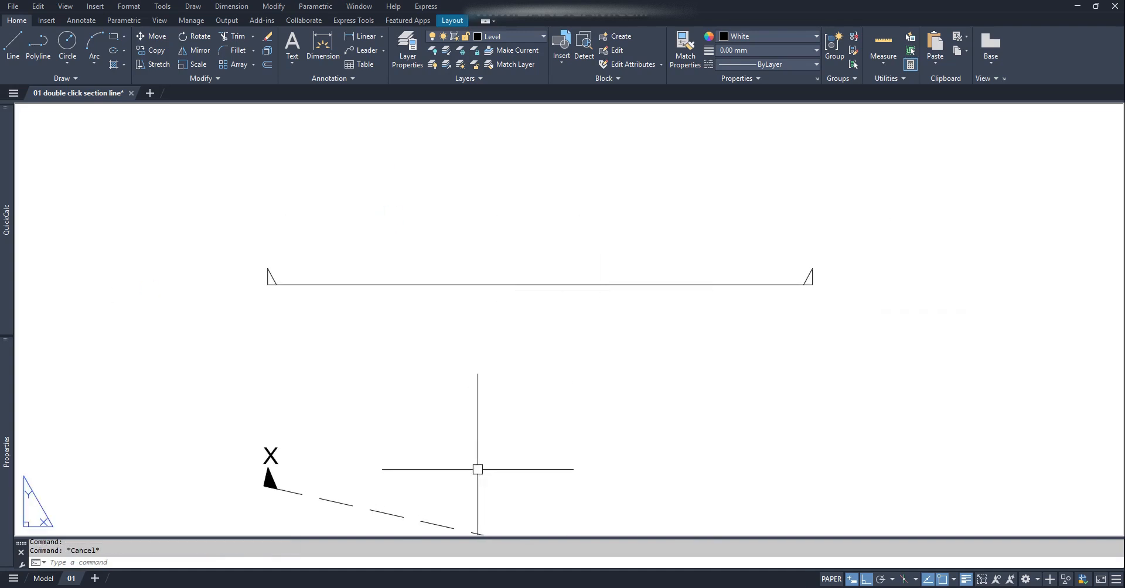
{"action": "left_click", "coordinate": [621, 328]}
{"action": "left_click", "coordinate": [558, 261]}
{"action": "left_click", "coordinate": [807, 65]}
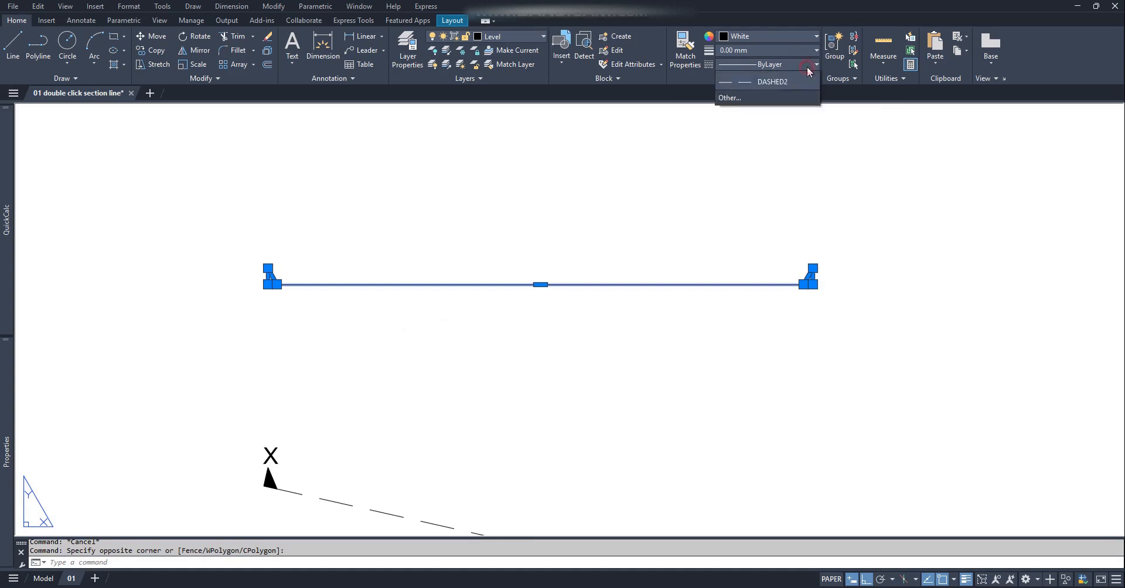
{"action": "left_click", "coordinate": [767, 120]}
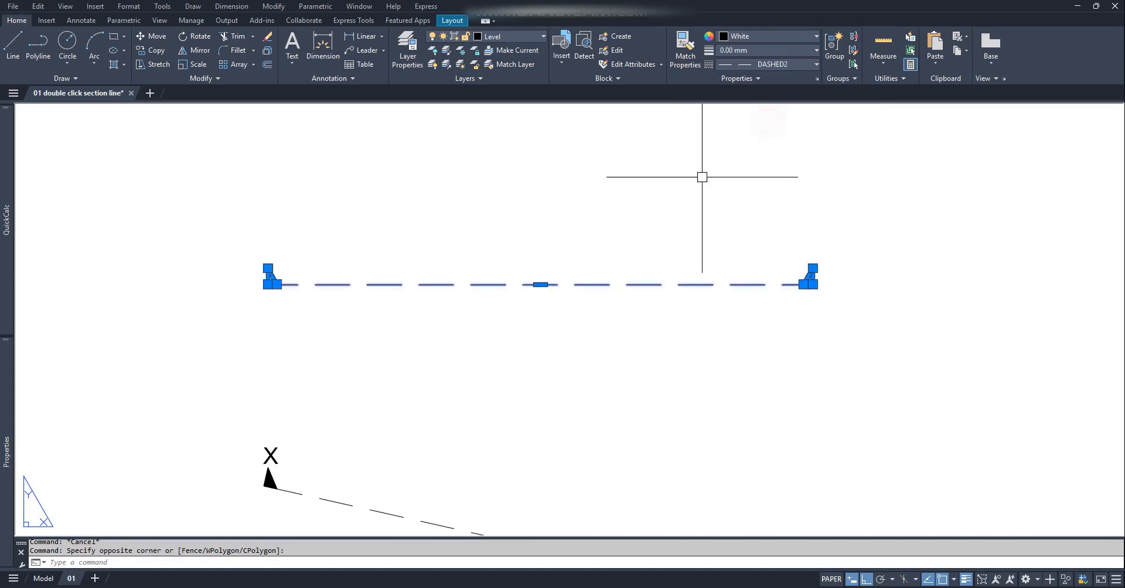
{"action": "key", "text": "Escape"}
- Start a hatch for the section arrowheads using the predefined SOLID pattern
{"action": "middle_click_drag", "start_coordinate": [568, 304], "coordinate": [578, 347]}
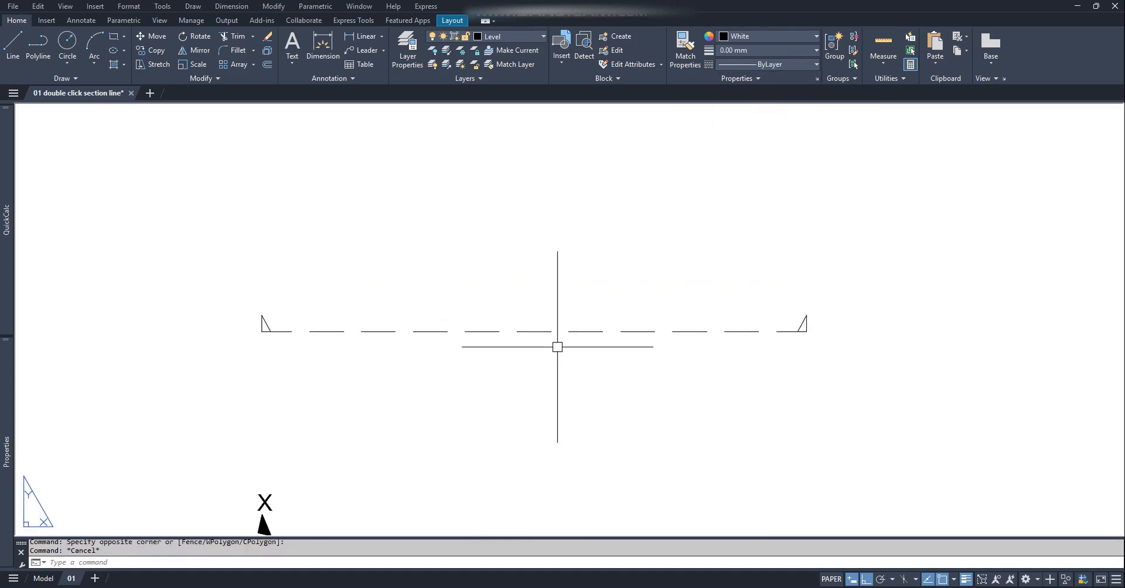
{"action": "scroll", "coordinate": [796, 322], "scroll_direction": "up", "scroll_amount": 5}
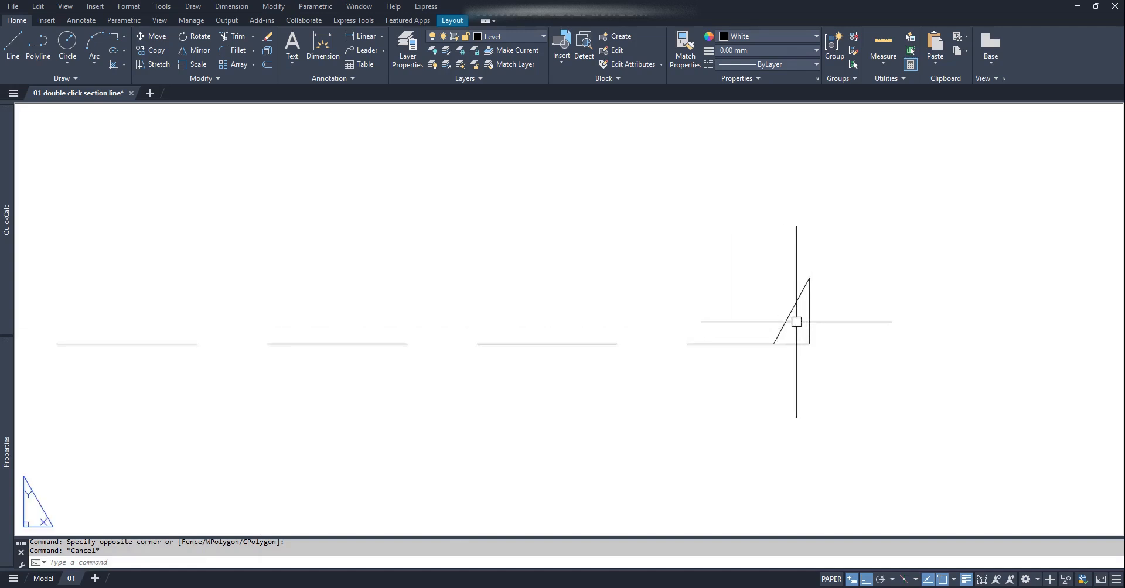
{"action": "scroll", "coordinate": [796, 322], "scroll_direction": "down", "scroll_amount": 2}
{"action": "middle_click_drag", "start_coordinate": [298, 326], "coordinate": [714, 328]}
{"action": "scroll", "coordinate": [302, 325], "scroll_direction": "up", "scroll_amount": 1}
{"action": "mouse_move", "coordinate": [835, 326]}
{"action": "middle_mouse_down"}
{"action": "mouse_move", "coordinate": [622, 334]}
{"action": "mouse_move", "coordinate": [736, 352]}
{"action": "mouse_move", "coordinate": [711, 339]}
{"action": "middle_mouse_up"}
{"action": "scroll", "coordinate": [623, 334], "scroll_direction": "down", "scroll_amount": 2}
{"action": "type", "text": "H"}
{"action": "key", "text": "Return"}
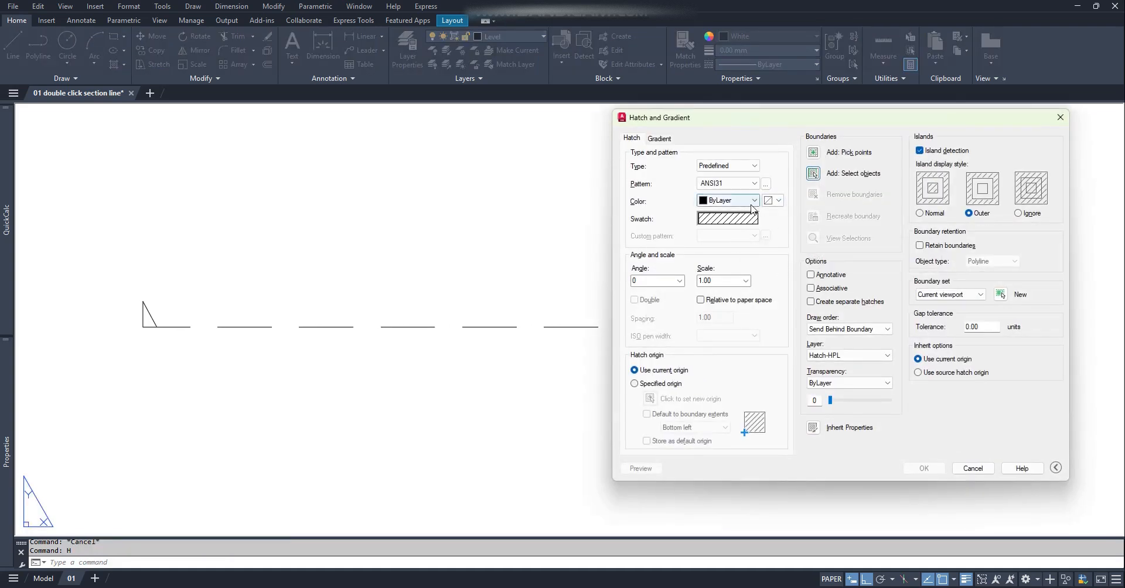
{"action": "left_click", "coordinate": [739, 223]}
{"action": "left_click", "coordinate": [573, 199]}
{"action": "left_click", "coordinate": [616, 199]}
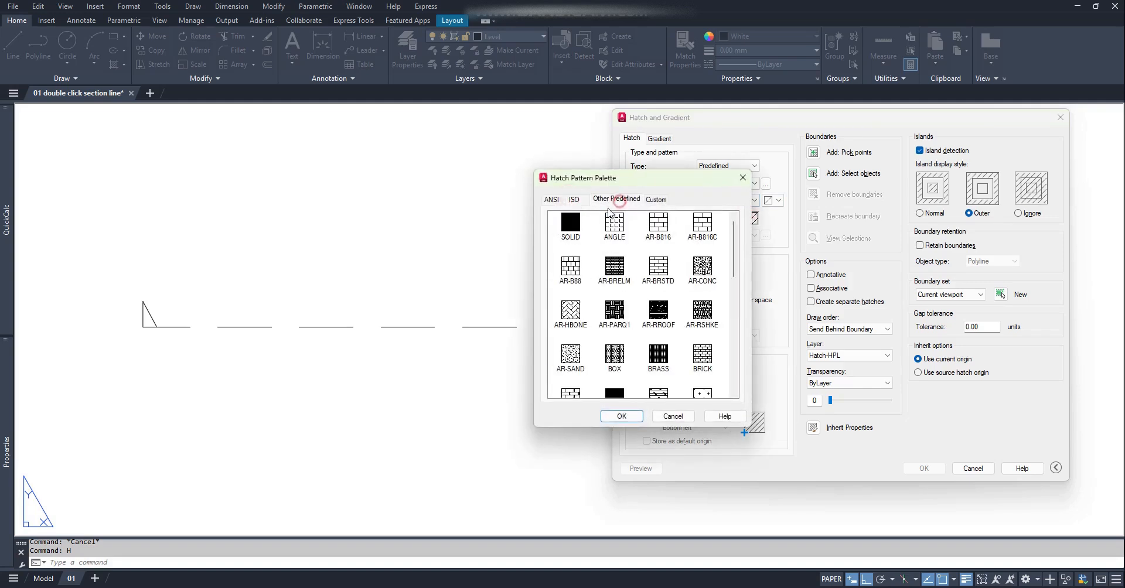
{"action": "left_click", "coordinate": [622, 416]}
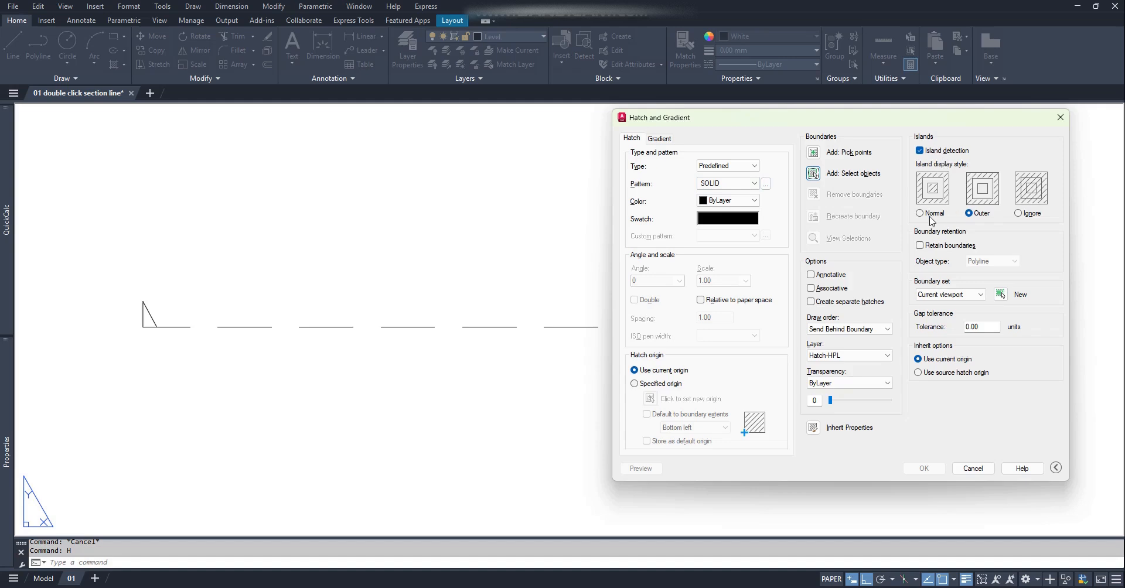
- Fill the interiors of both arrowheads with the solid hatch, using the Normal island display style
{"action": "left_click", "coordinate": [919, 213]}
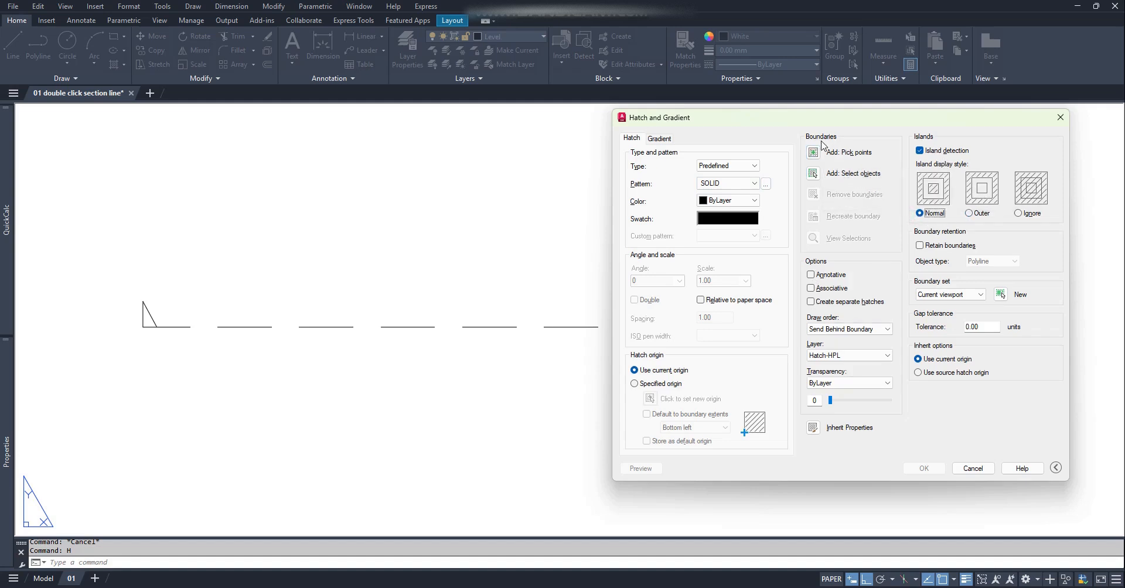
{"action": "left_click", "coordinate": [813, 153]}
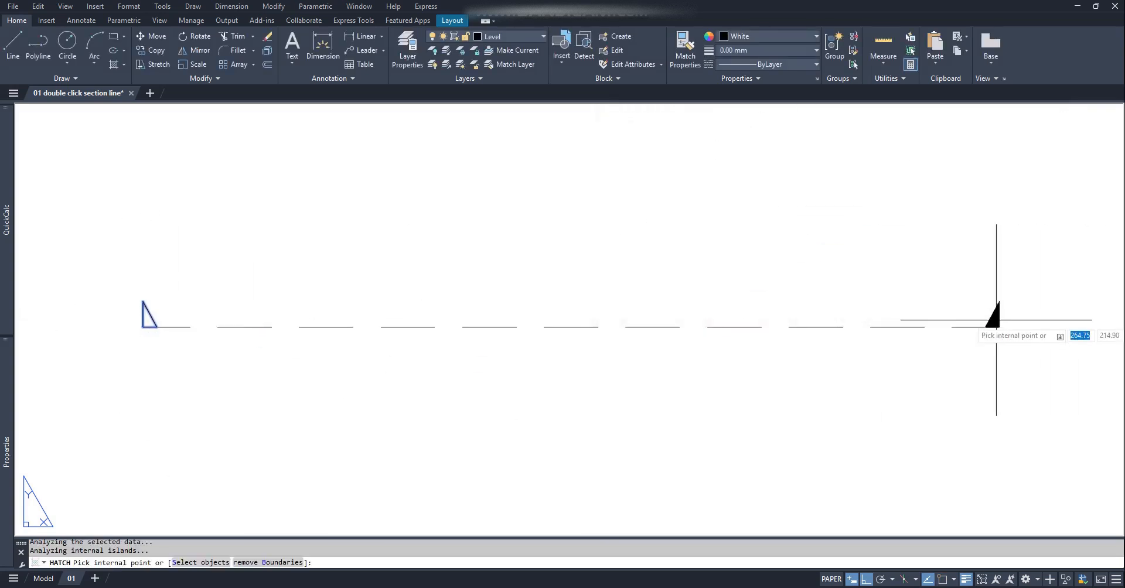
{"action": "key", "text": "Return"}
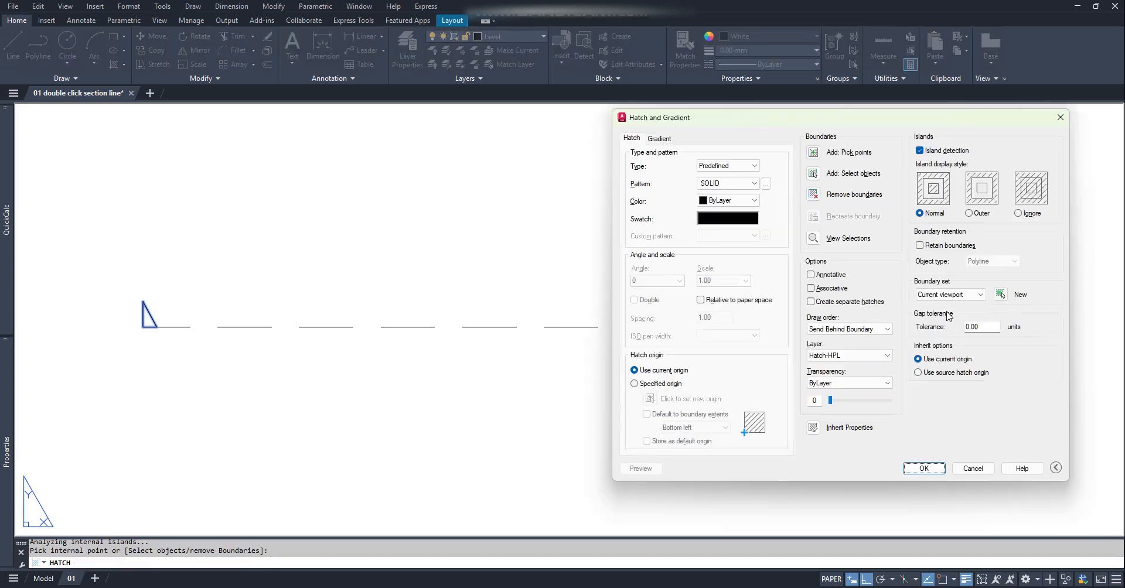
{"action": "left_click", "coordinate": [924, 468]}
{"action": "scroll", "coordinate": [985, 319], "scroll_direction": "up", "scroll_amount": 4}
{"action": "left_click", "coordinate": [969, 313]}
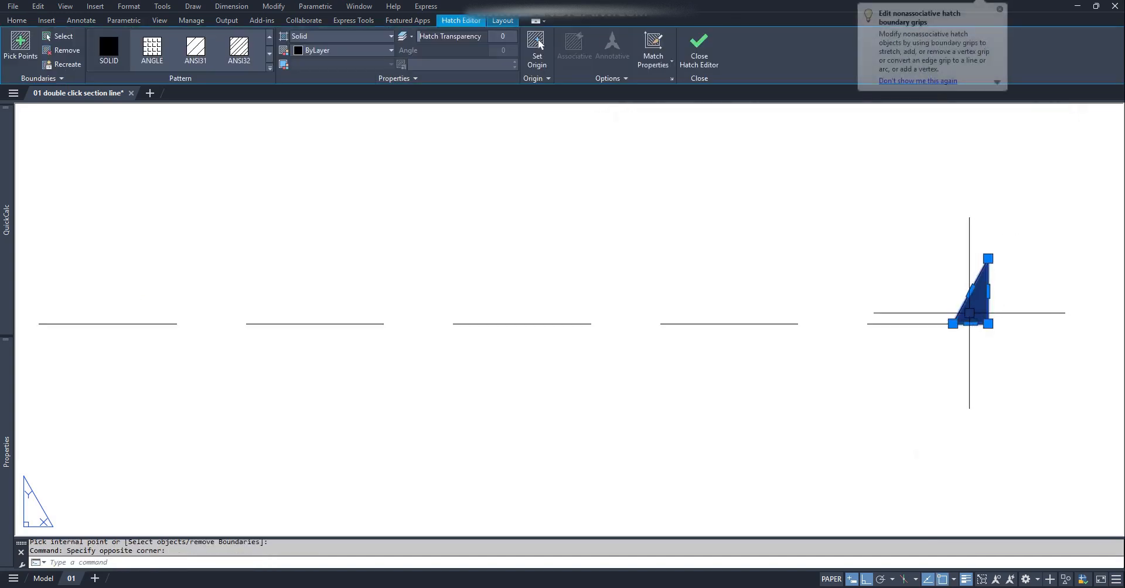
{"action": "scroll", "coordinate": [969, 313], "scroll_direction": "down", "scroll_amount": 2}
{"action": "scroll", "coordinate": [175, 308], "scroll_direction": "up", "scroll_amount": 2}
{"action": "key", "text": "Escape"}
{"action": "key", "text": "Escape"}
{"action": "scroll", "coordinate": [215, 308], "scroll_direction": "down", "scroll_amount": 2}
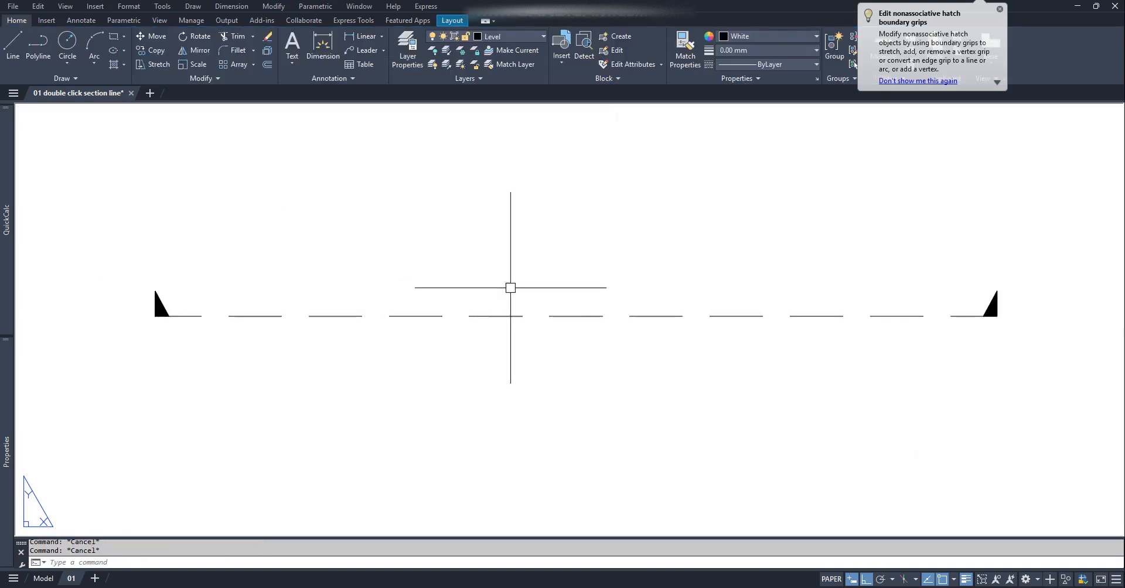
- Define an invisible attribute with tag secname, default A, Middle center justification and text height 2, placed below the line's midpoint
{"action": "scroll", "coordinate": [716, 316], "scroll_direction": "down", "scroll_amount": 2}
{"action": "scroll", "coordinate": [727, 326], "scroll_direction": "up", "scroll_amount": 1}
{"action": "middle_click_drag", "start_coordinate": [727, 326], "coordinate": [588, 366]}
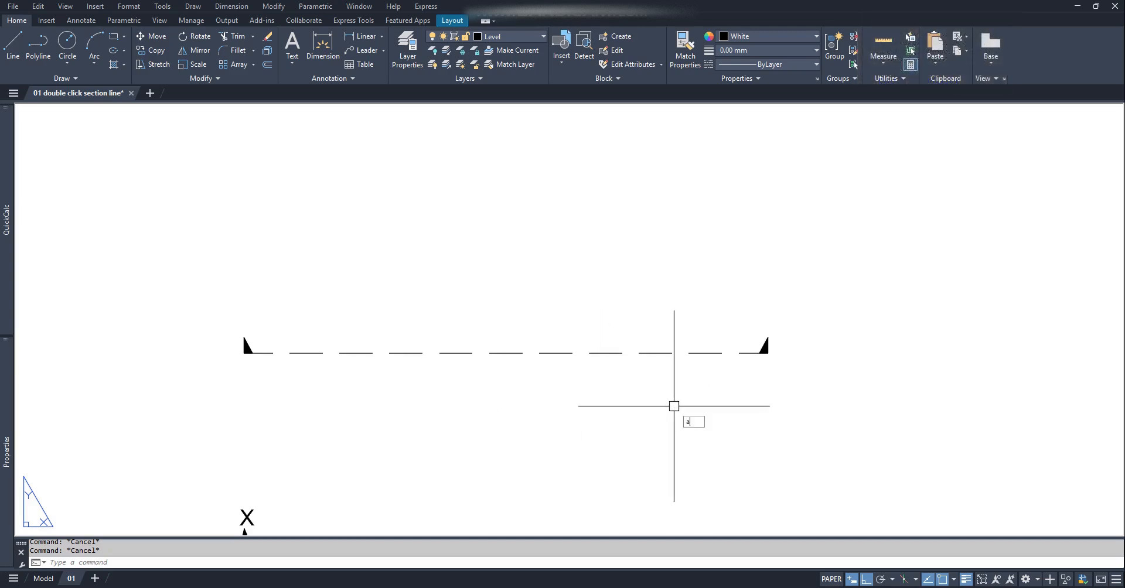
{"action": "key", "text": "Return"}
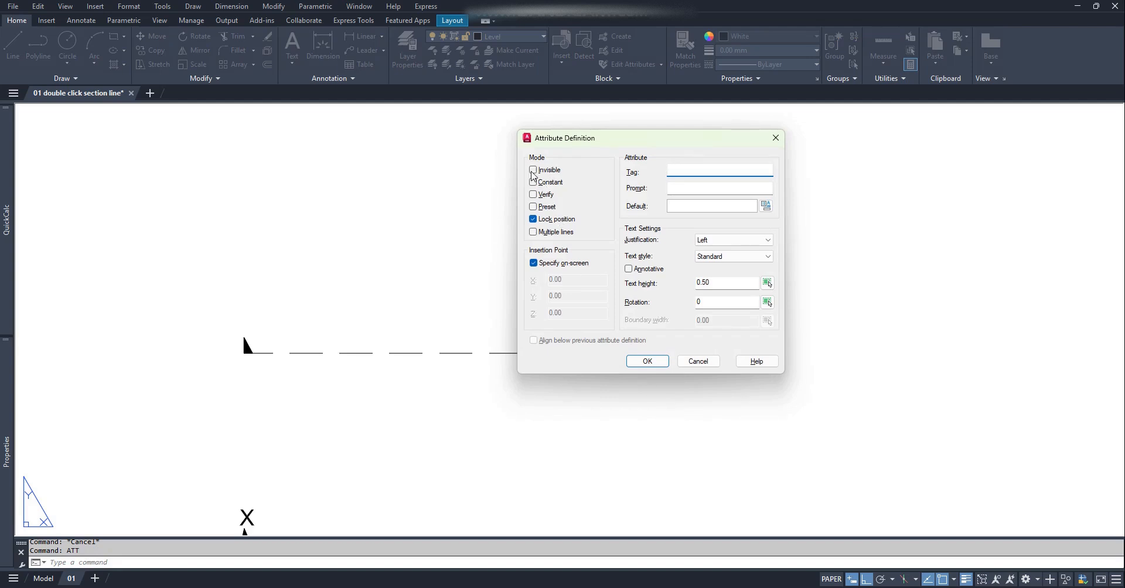
{"action": "left_click", "coordinate": [533, 171]}
{"action": "type", "text": "secname"}
{"action": "left_click", "coordinate": [748, 240]}
{"action": "left_click", "coordinate": [742, 326]}
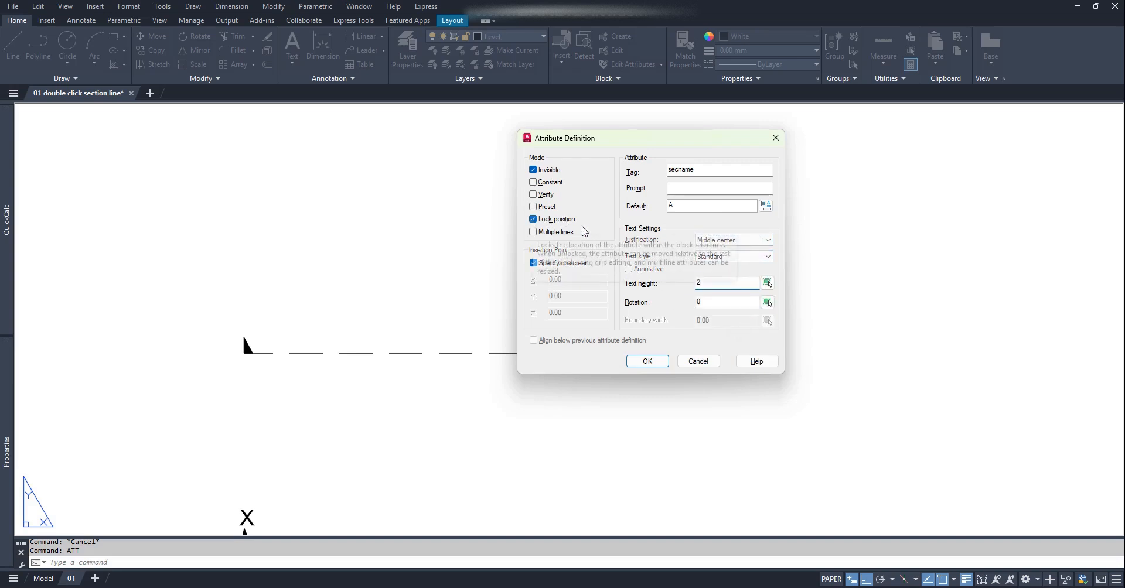
{"action": "left_click", "coordinate": [648, 362]}
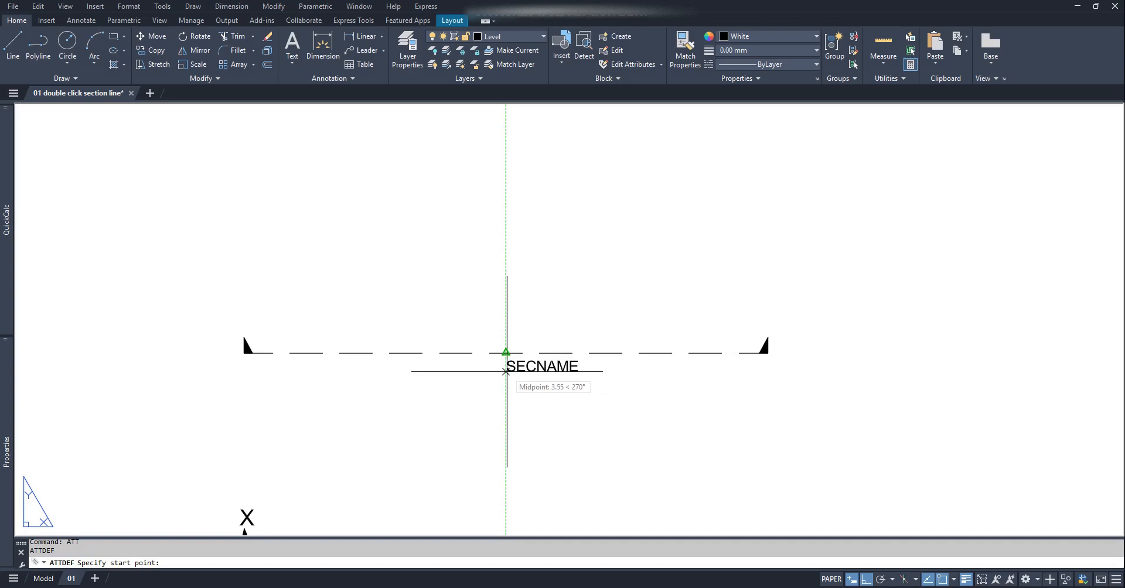
{"action": "left_click", "coordinate": [506, 372]}
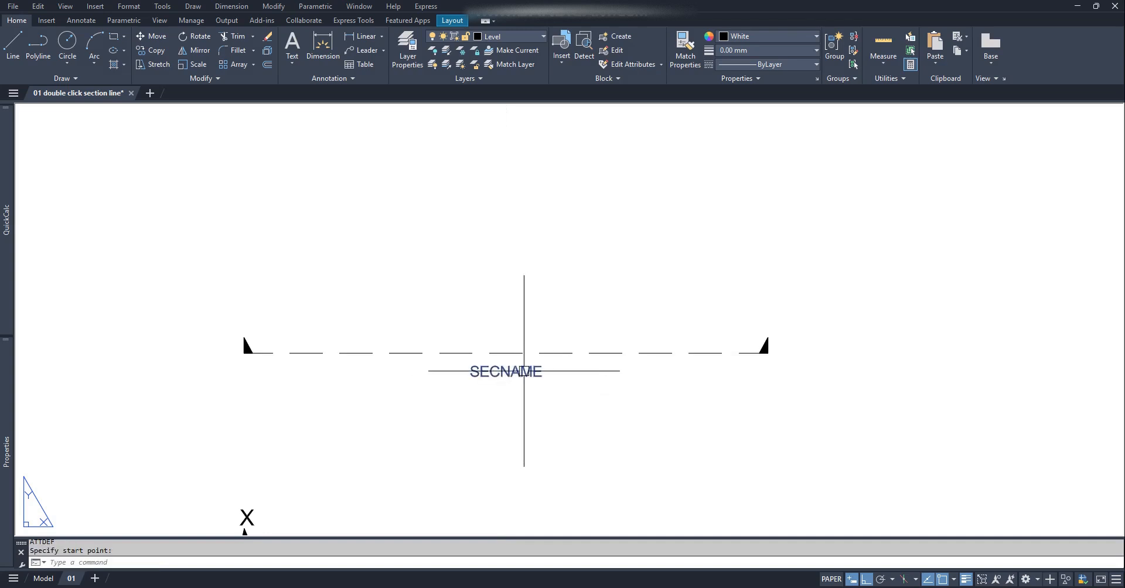
- Move the SECNAME attribute slightly straight up, closer to the dashed line
{"action": "left_click", "coordinate": [524, 371]}
{"action": "type", "text": "m"}
{"action": "key", "text": "Return"}
{"action": "left_click", "coordinate": [664, 401]}
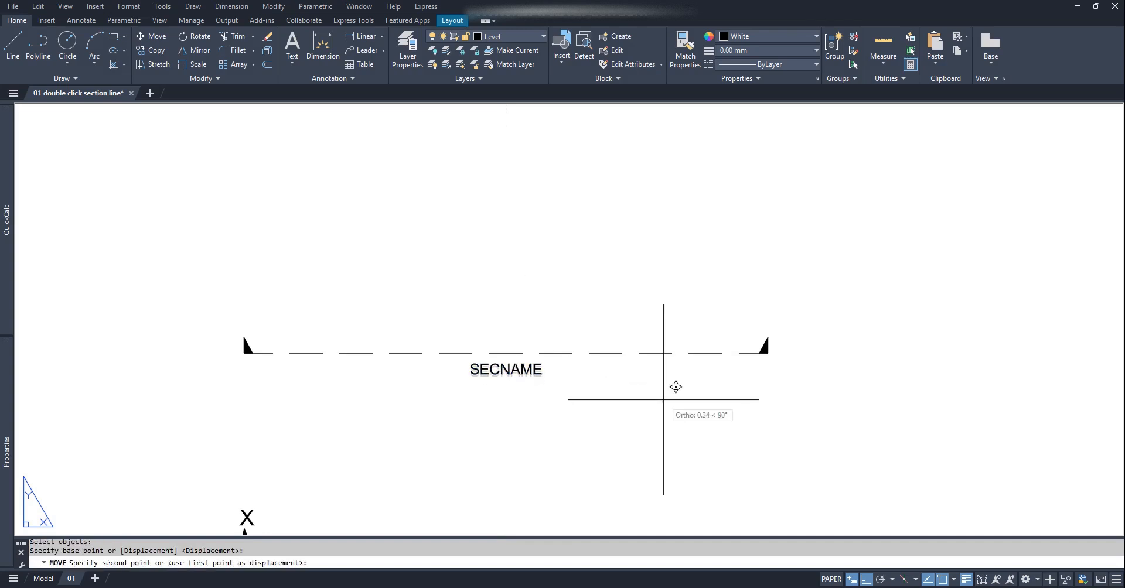
{"action": "key", "text": "Escape"}
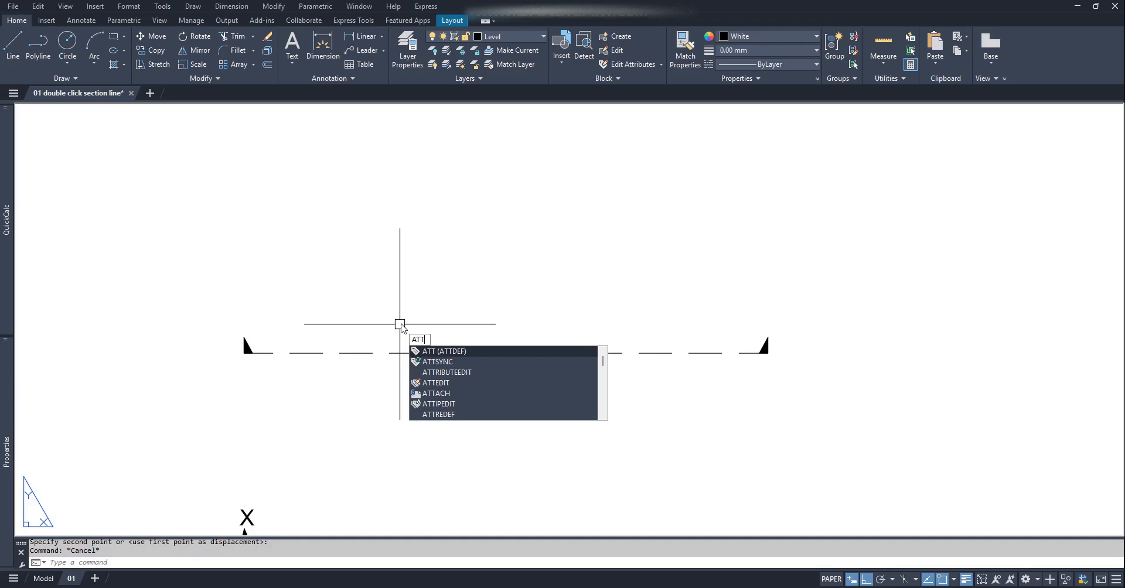
- Define a visible attribute with tag sec1, default A and Middle center justification, placed directly above the left arrowhead's tip
{"action": "key", "text": "Return"}
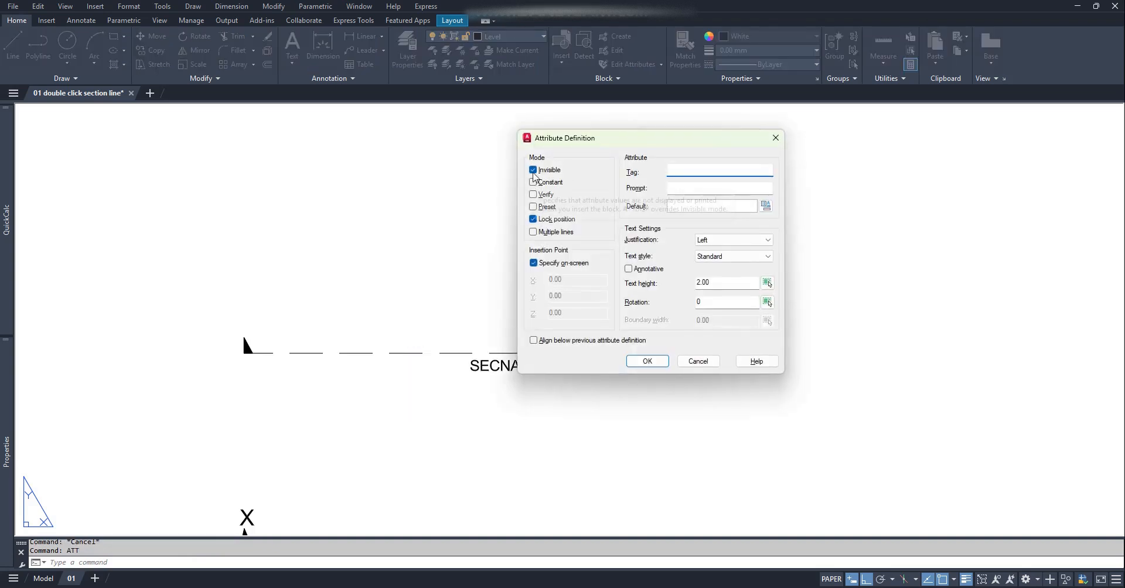
{"action": "left_click", "coordinate": [533, 170]}
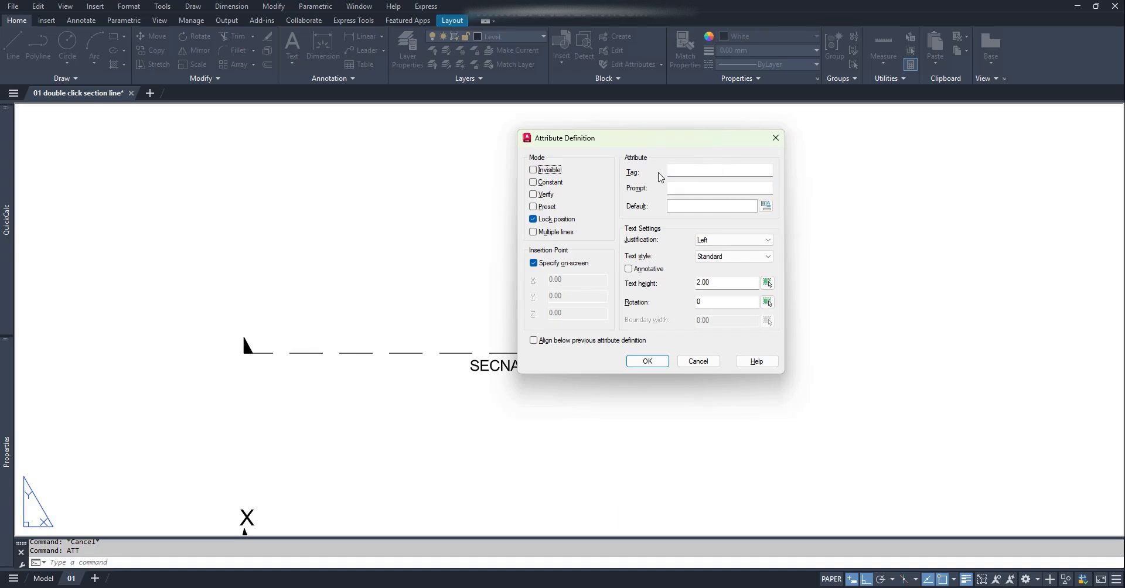
{"action": "left_click", "coordinate": [696, 173]}
{"action": "type", "text": "A"}
{"action": "left_click", "coordinate": [764, 241]}
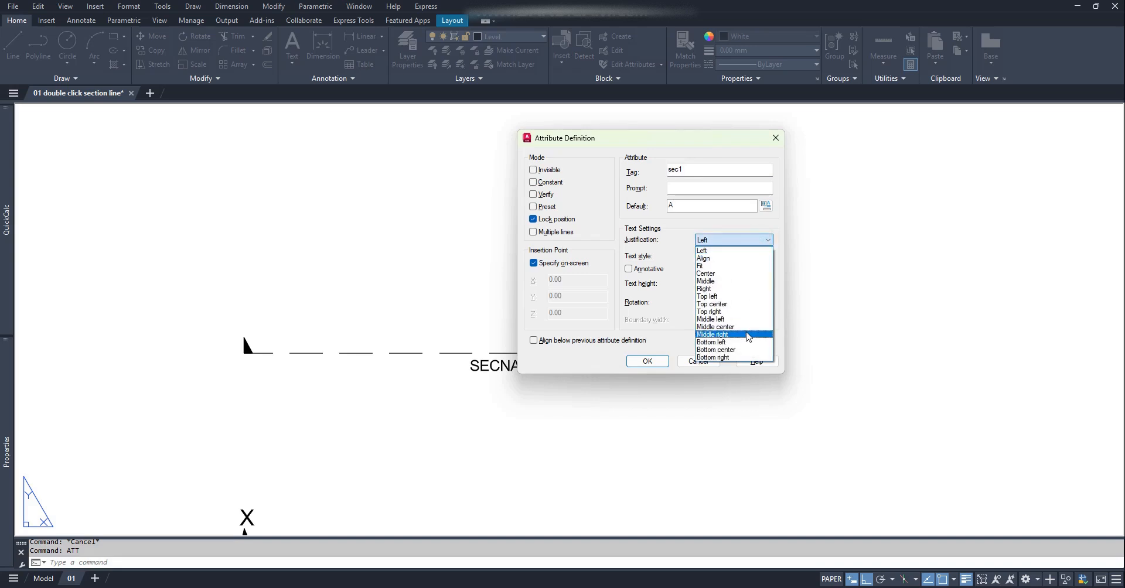
{"action": "left_click", "coordinate": [747, 327]}
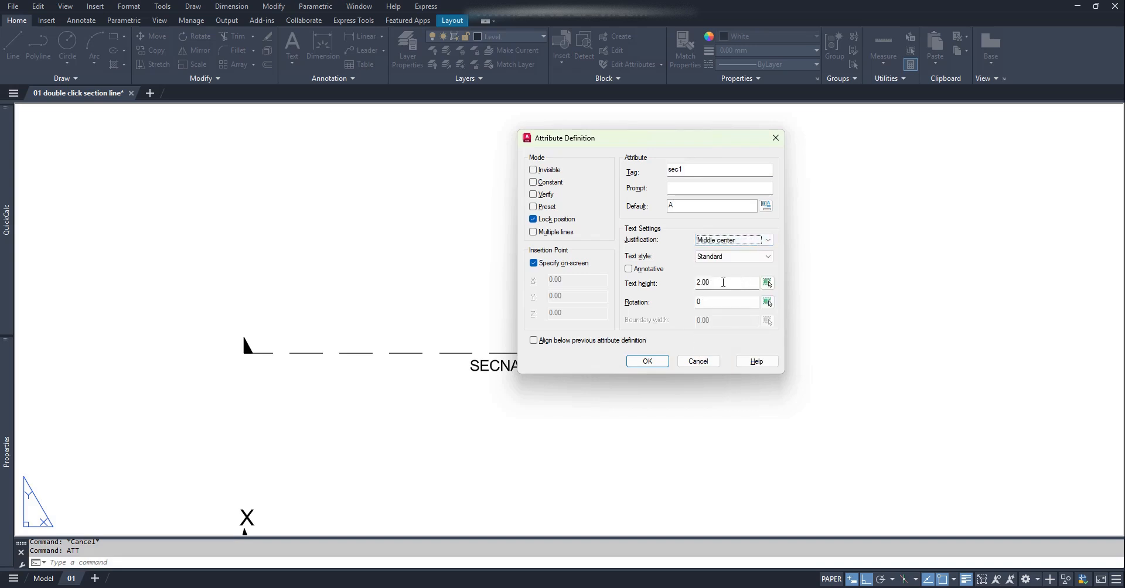
{"action": "left_click", "coordinate": [658, 362]}
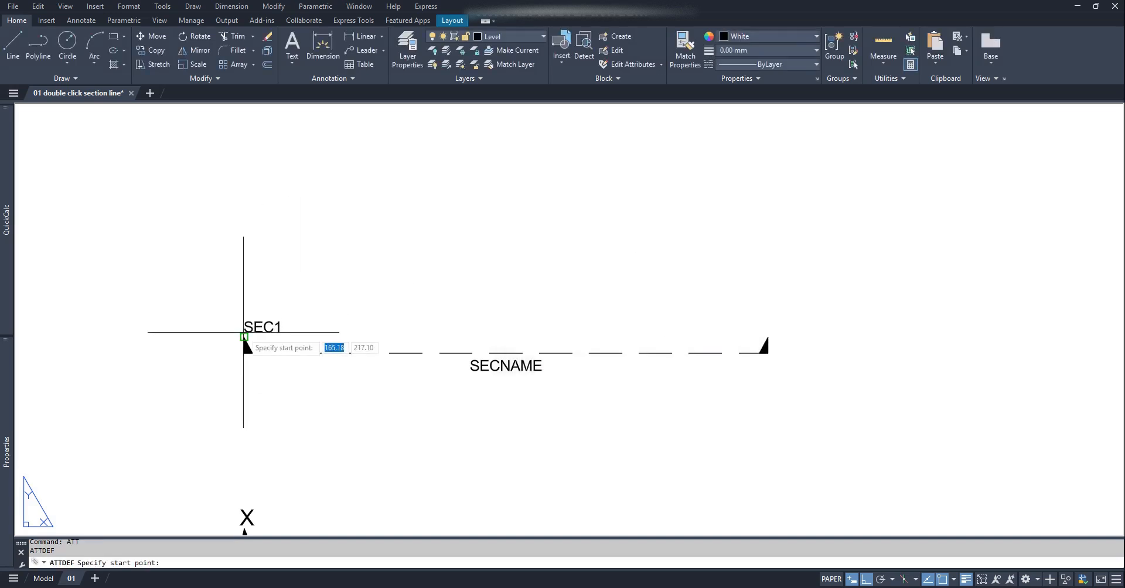
{"action": "left_click", "coordinate": [244, 328]}
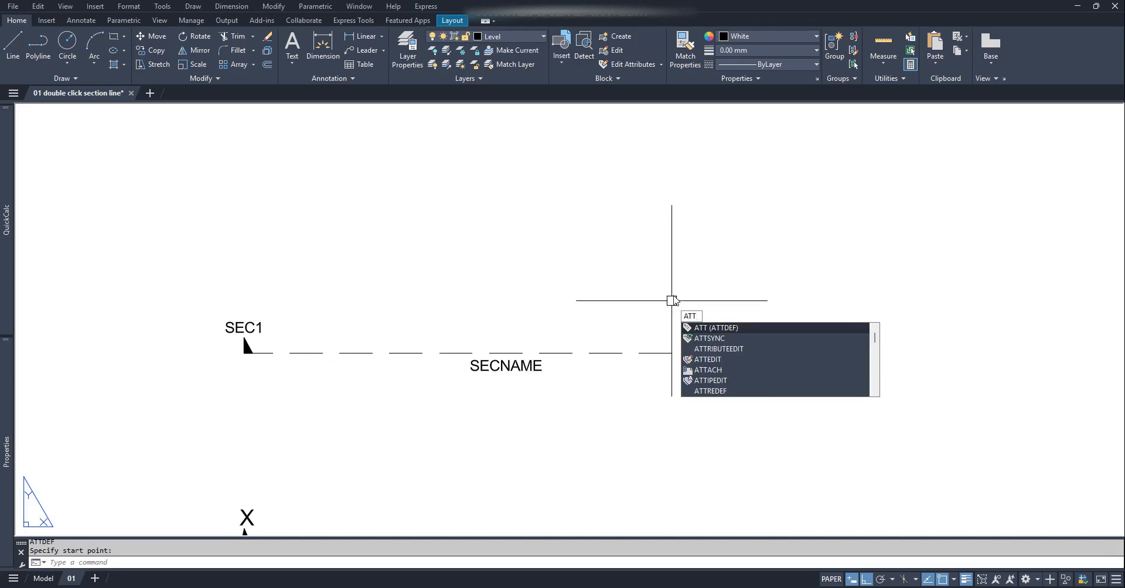
- Define an attribute with tag sec2, default A and Middle center justification, above the right arrowhead's tip and level with SEC1
{"action": "key", "text": "Return"}
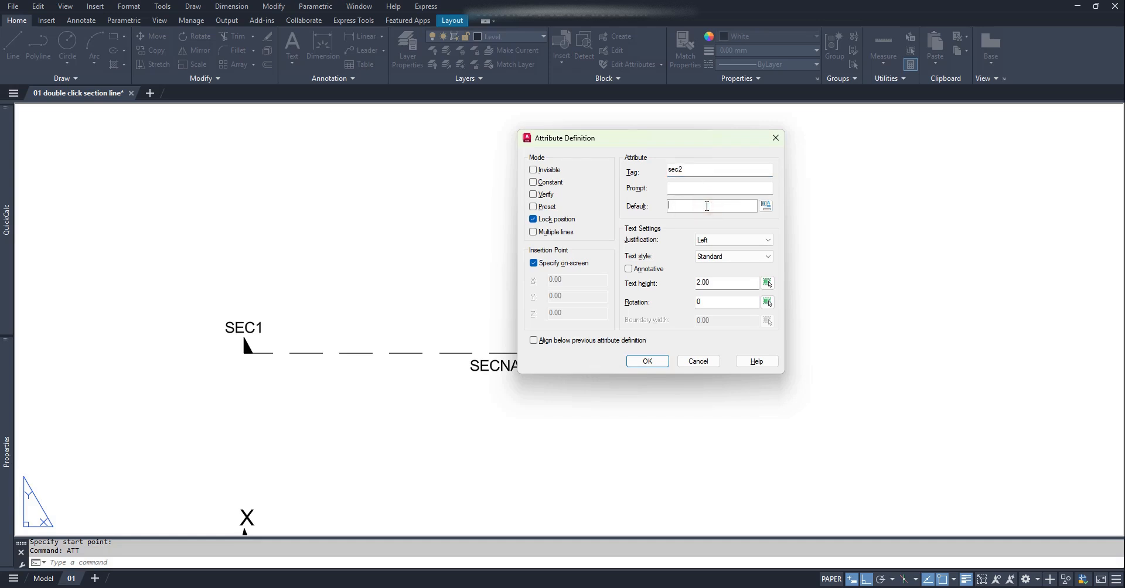
{"action": "left_click", "coordinate": [707, 206]}
{"action": "type", "text": "A"}
{"action": "left_click", "coordinate": [755, 240]}
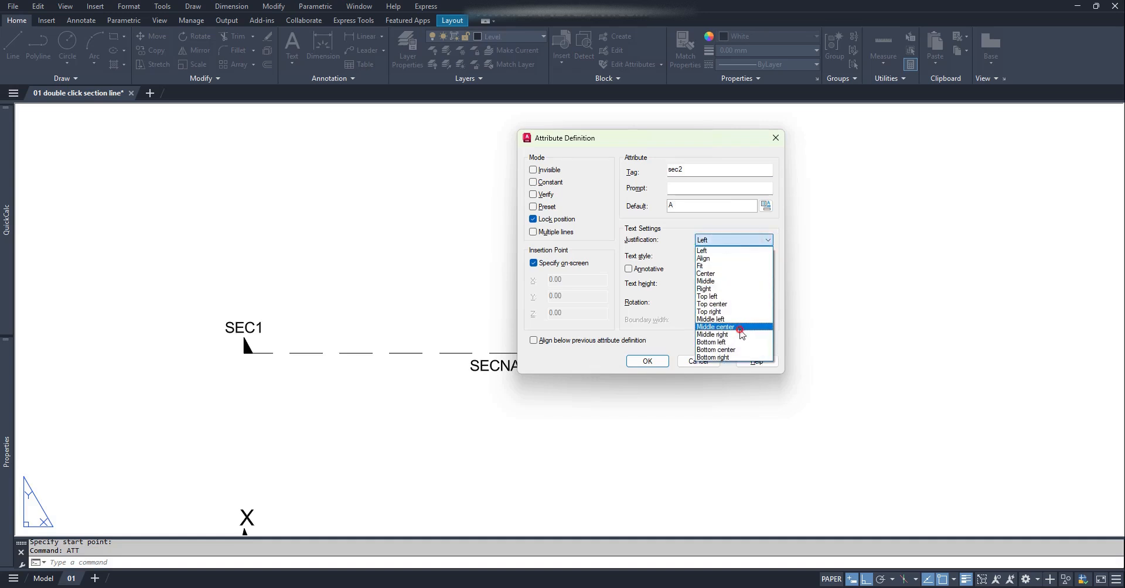
{"action": "left_click", "coordinate": [740, 329]}
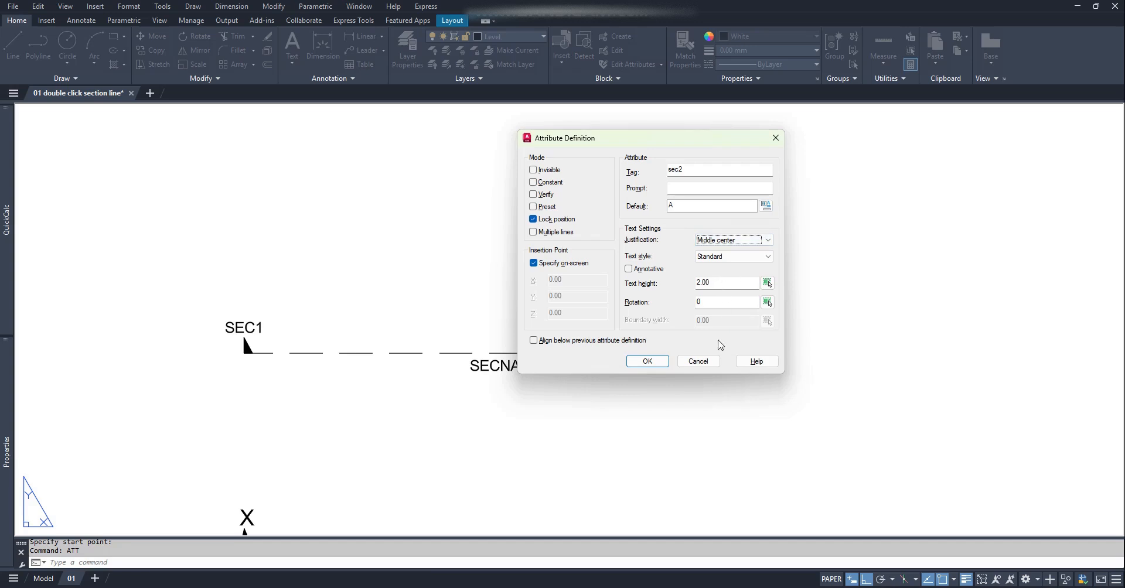
{"action": "left_click", "coordinate": [648, 362]}
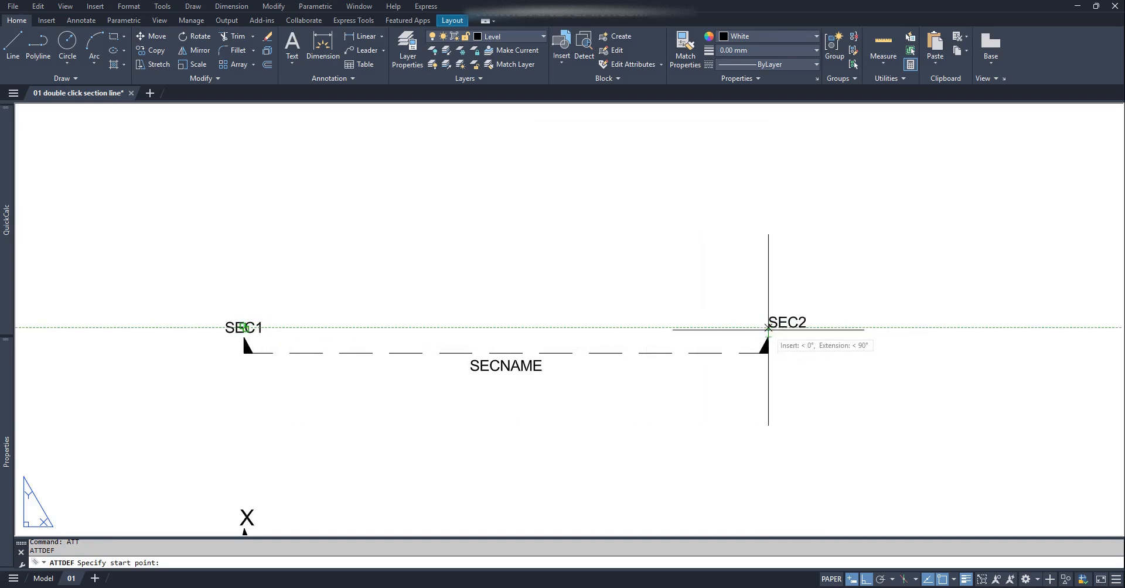
{"action": "left_click", "coordinate": [768, 328]}
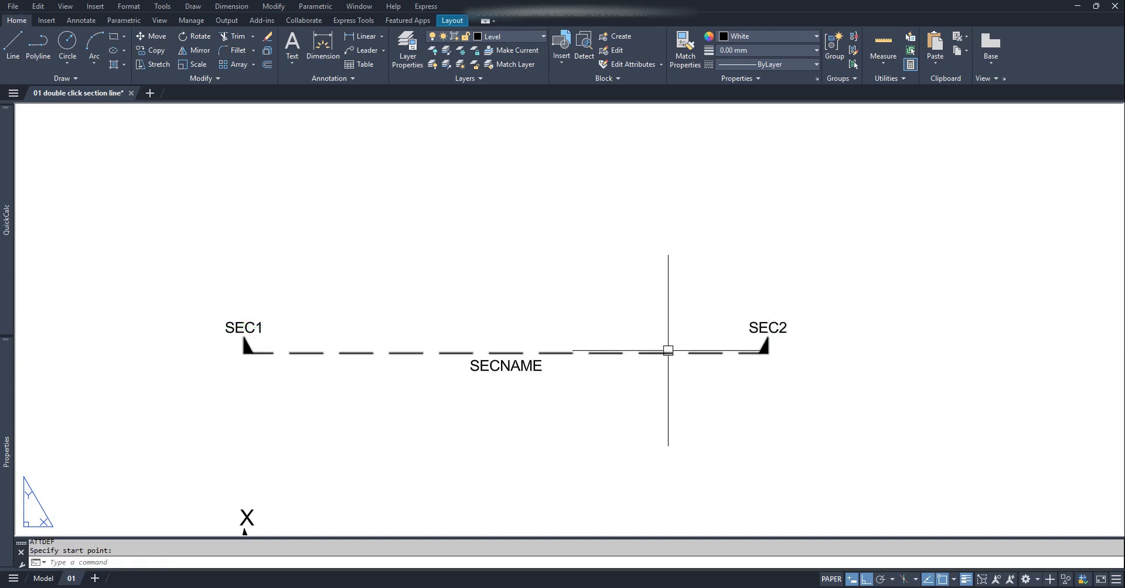
- Start a block definition named clicksec from the whole section line assembly, with its base point at the dashed line's midpoint
{"action": "left_click", "coordinate": [888, 399]}
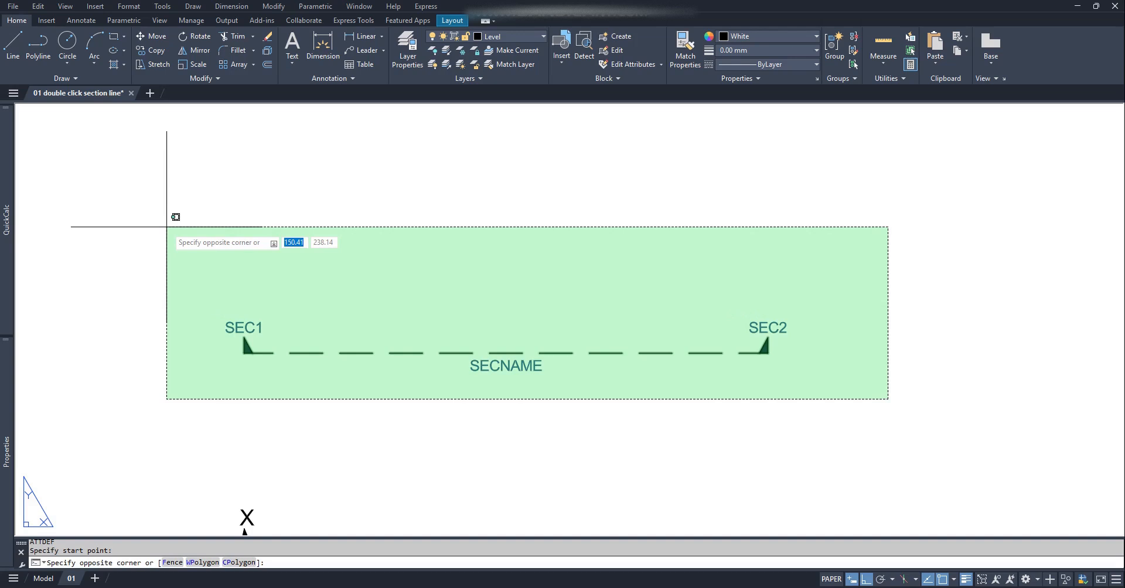
{"action": "left_click", "coordinate": [167, 226]}
{"action": "type", "text": "B"}
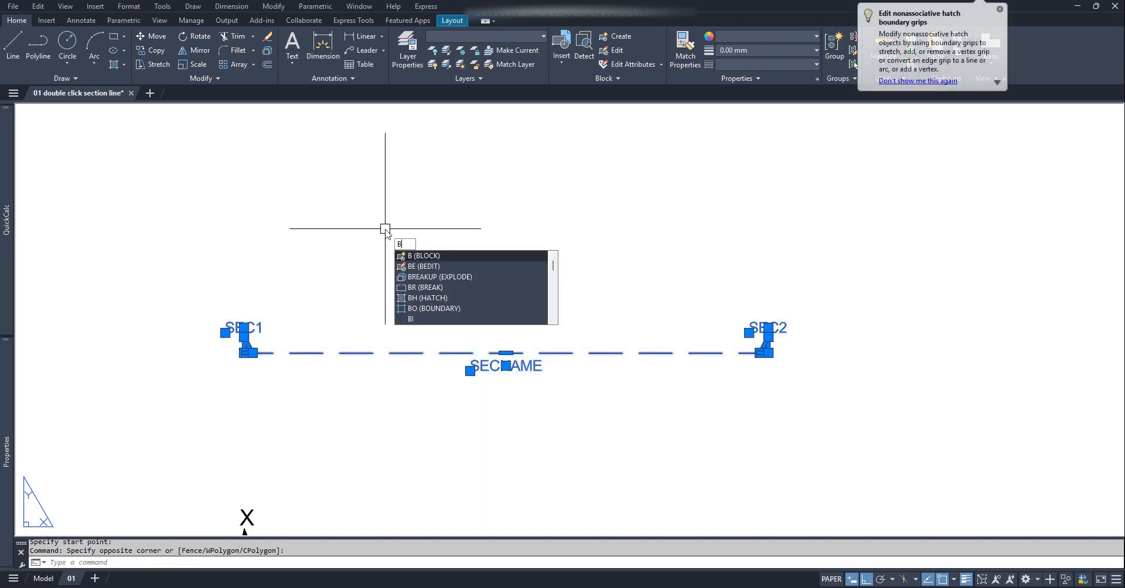
{"action": "key", "text": "Return"}
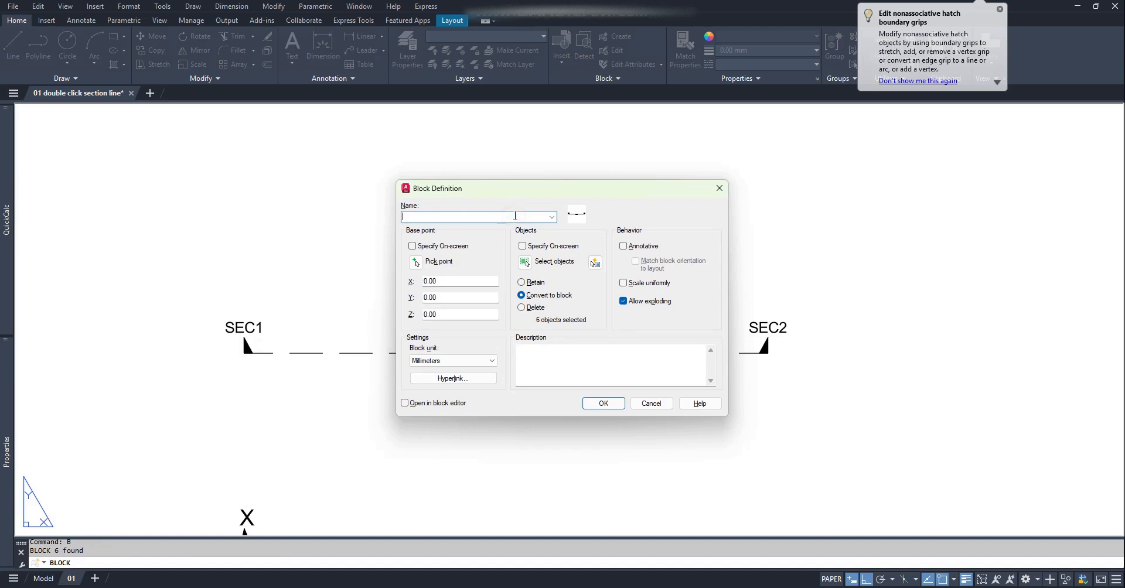
{"action": "type", "text": "clicksec"}
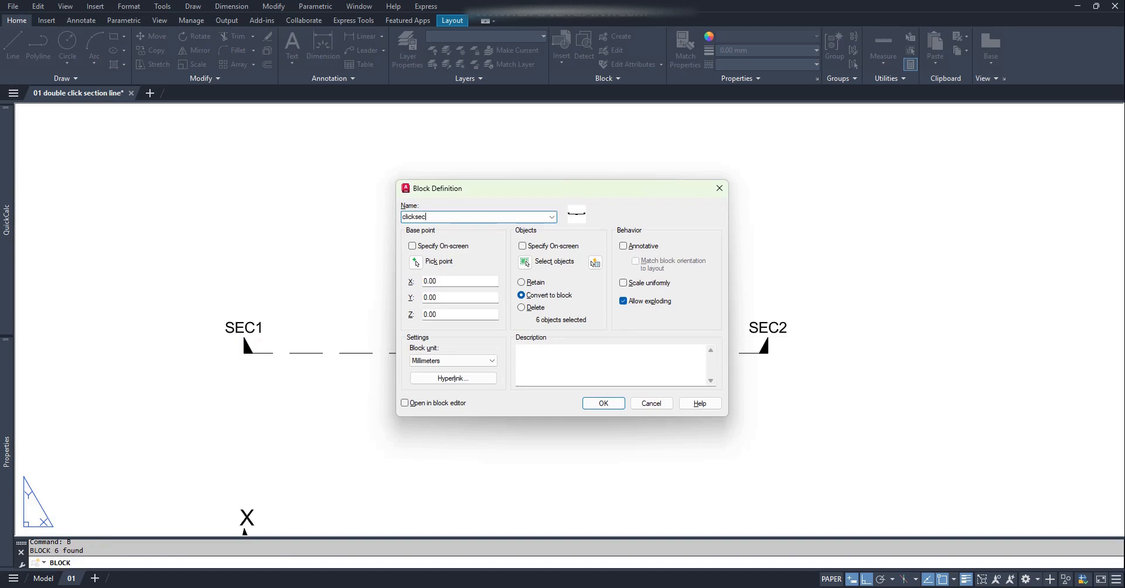
{"action": "left_click", "coordinate": [417, 262]}
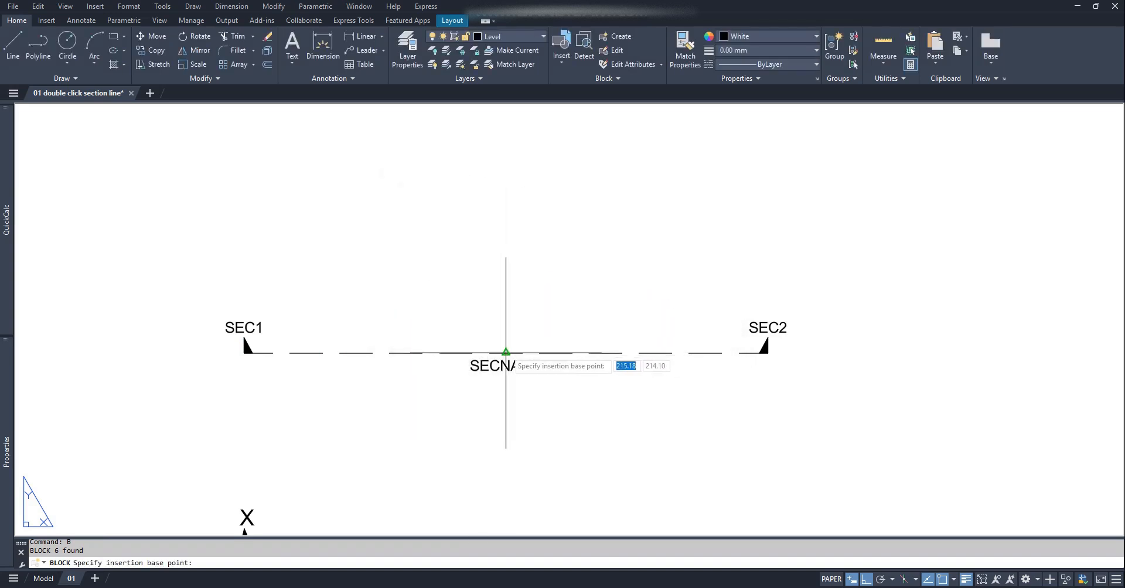
{"action": "left_click", "coordinate": [506, 353]}
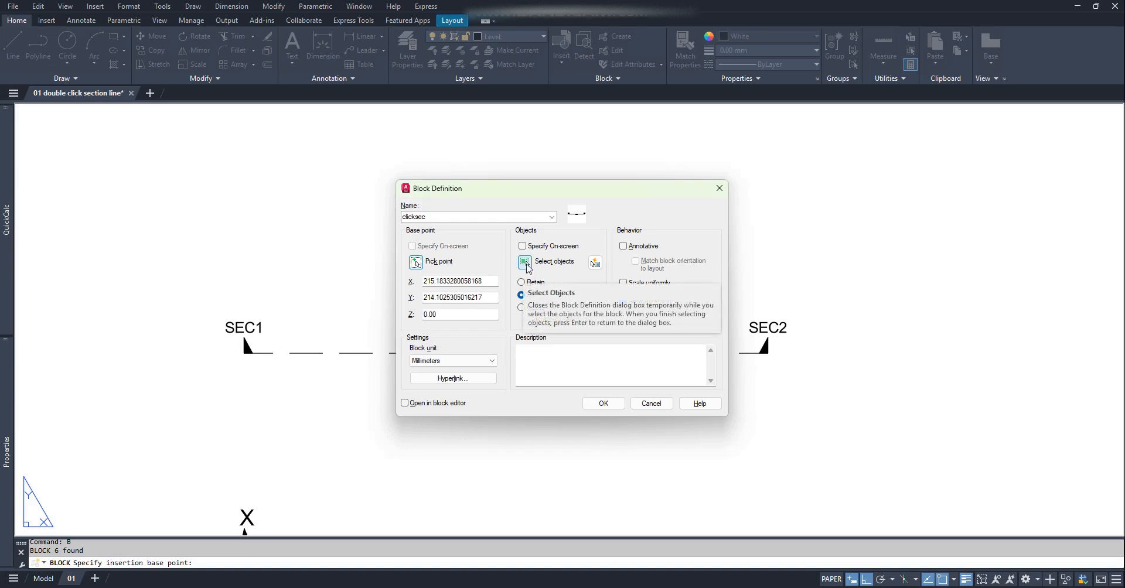
- Reselect the dashed line, arrowheads and three attributes as the block's objects, then create the block keeping A for every attribute
{"action": "left_click", "coordinate": [526, 264]}
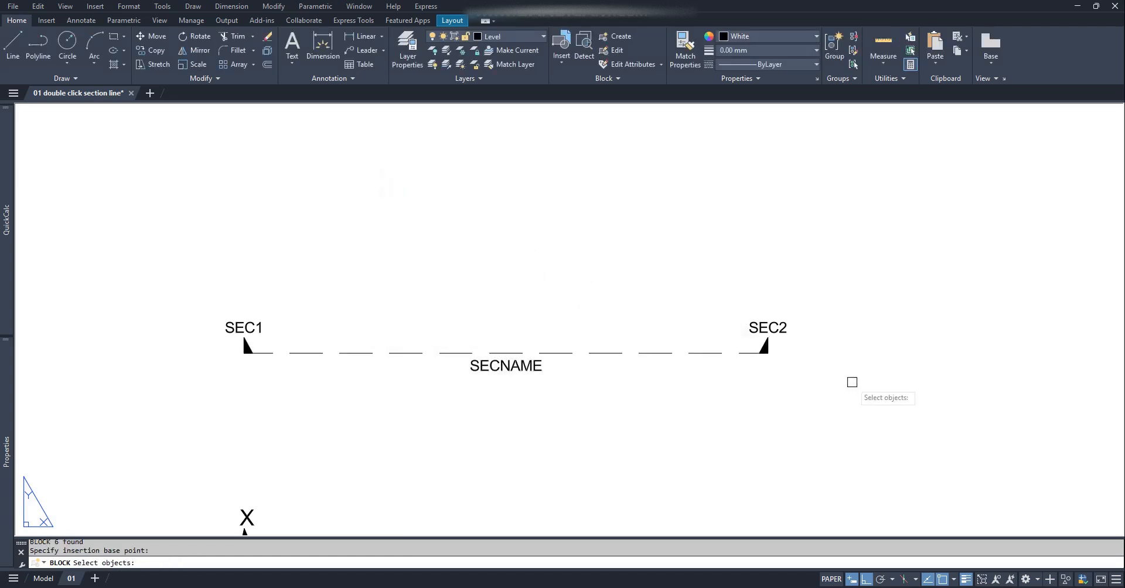
{"action": "left_click", "coordinate": [866, 404]}
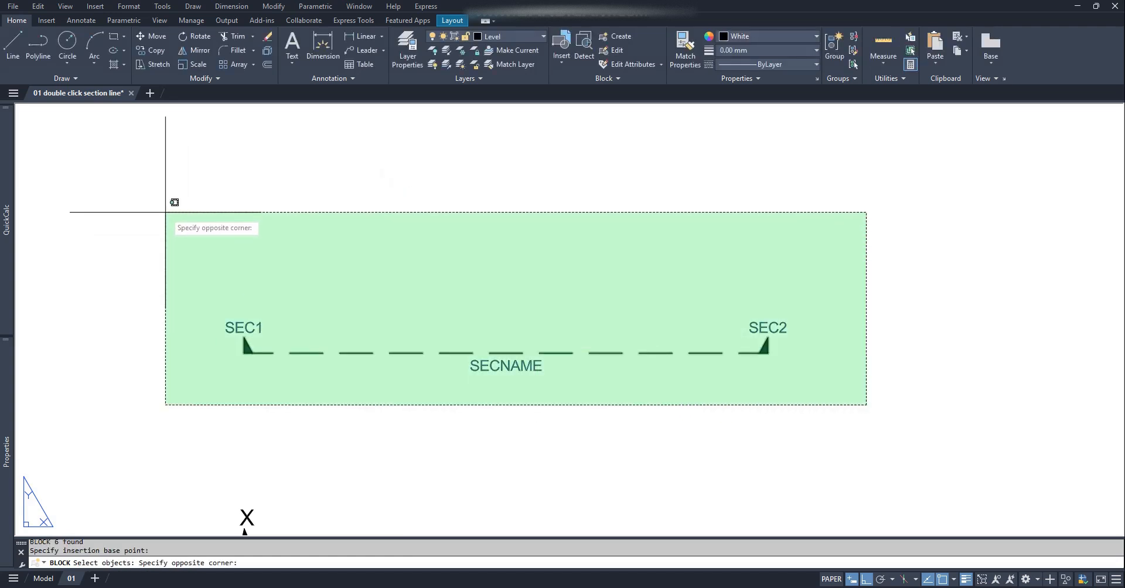
{"action": "left_click", "coordinate": [165, 213]}
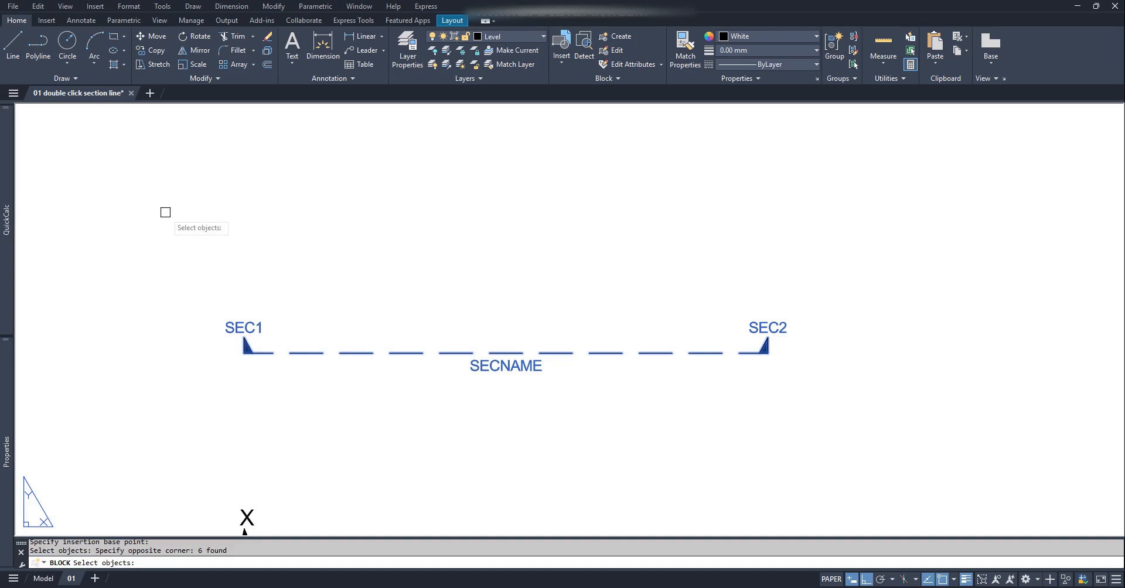
{"action": "key", "text": "Return"}
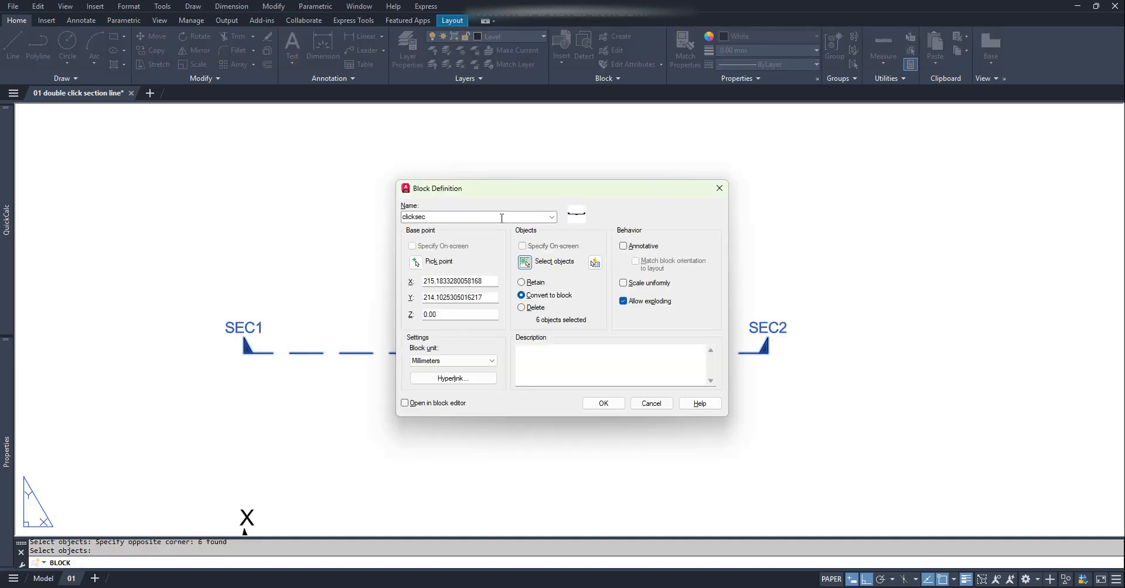
{"action": "left_click", "coordinate": [604, 403]}
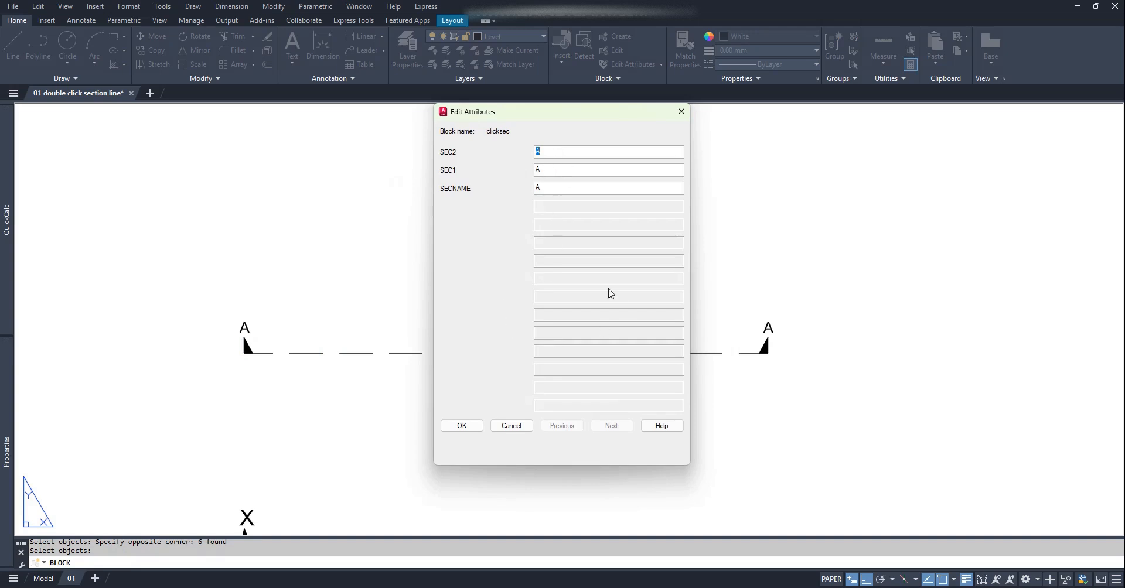
{"action": "left_click", "coordinate": [461, 427]}
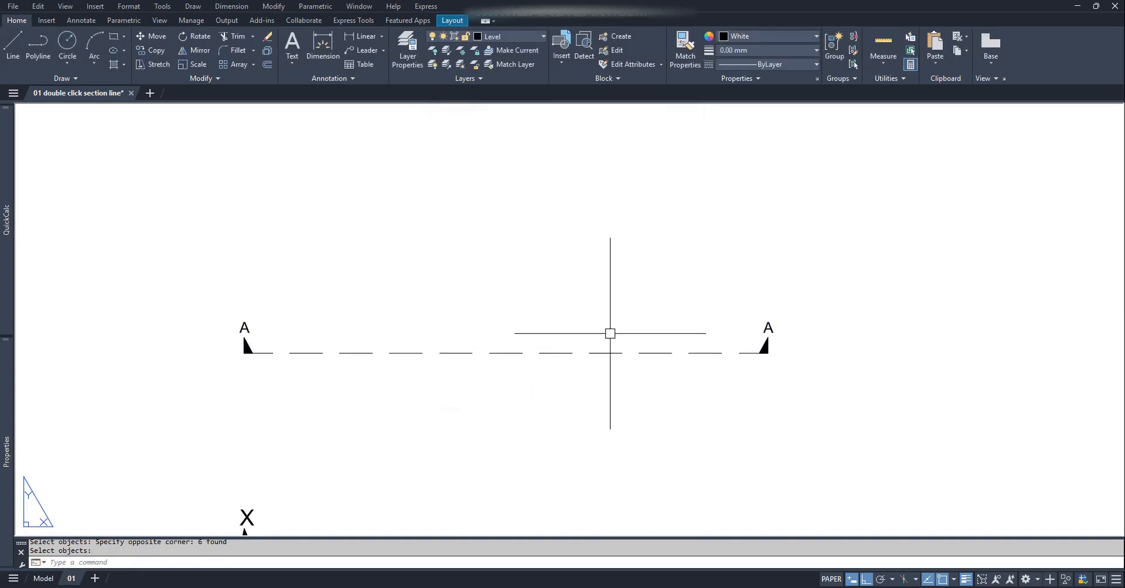
- Move the new section line block straight up by about 20 mm
{"action": "left_click", "coordinate": [606, 353]}
{"action": "type", "text": "m"}
{"action": "key", "text": "Return"}
{"action": "left_click", "coordinate": [610, 423]}
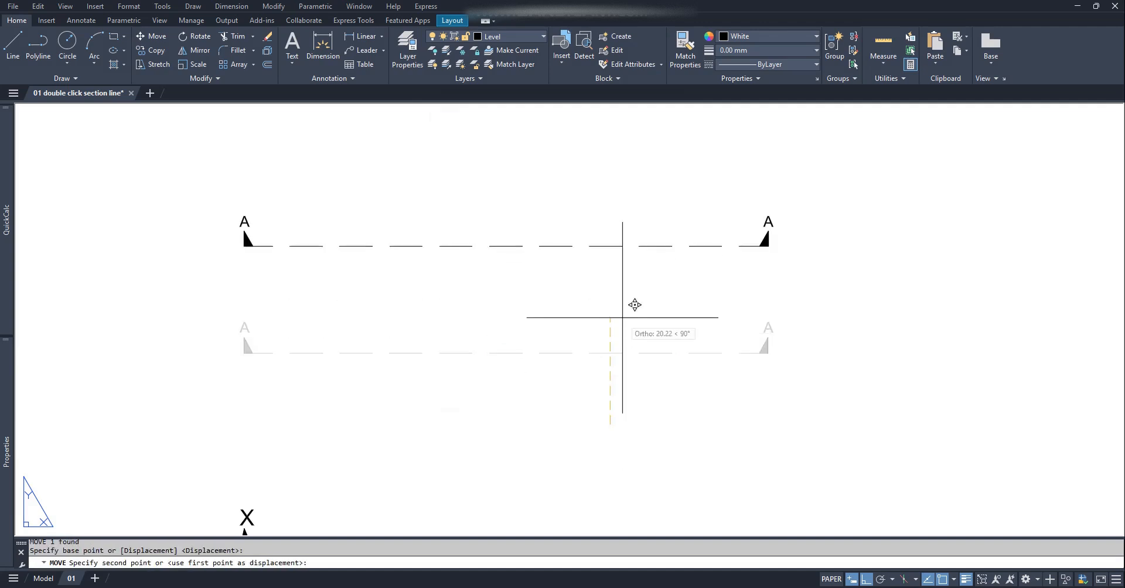
{"action": "left_click", "coordinate": [623, 317]}
{"action": "key", "text": "Escape"}
- Reposition the section line block vertically by its base point, placing it slightly below where it was created
{"action": "left_click", "coordinate": [560, 248]}
{"action": "left_click", "coordinate": [505, 246]}
{"action": "left_click", "coordinate": [516, 381]}
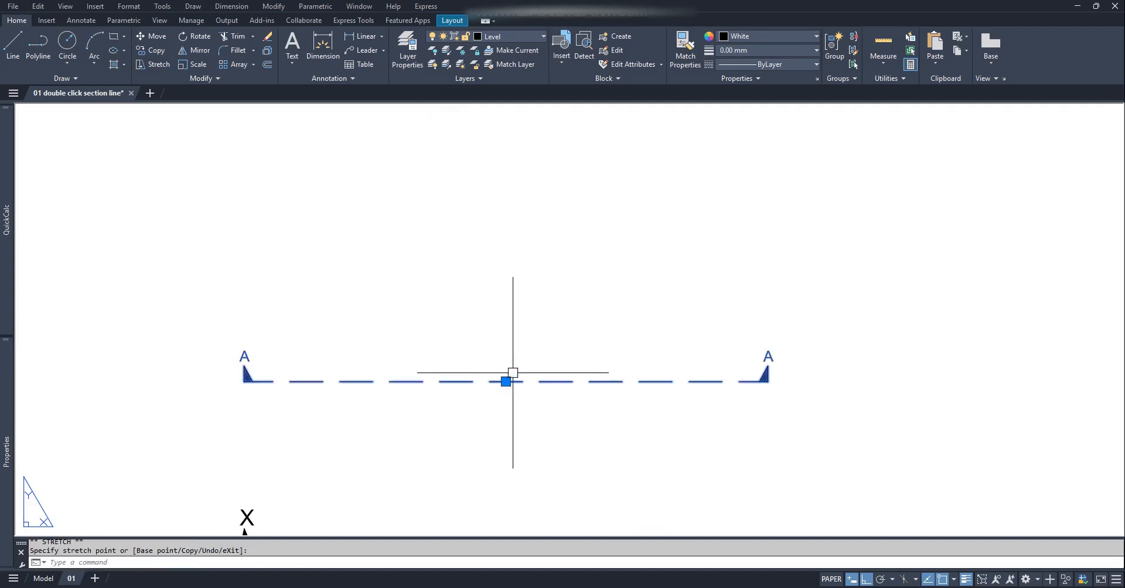
{"action": "left_click", "coordinate": [505, 380]}
{"action": "left_click", "coordinate": [504, 301]}
{"action": "left_click", "coordinate": [506, 301]}
{"action": "left_click", "coordinate": [523, 369]}
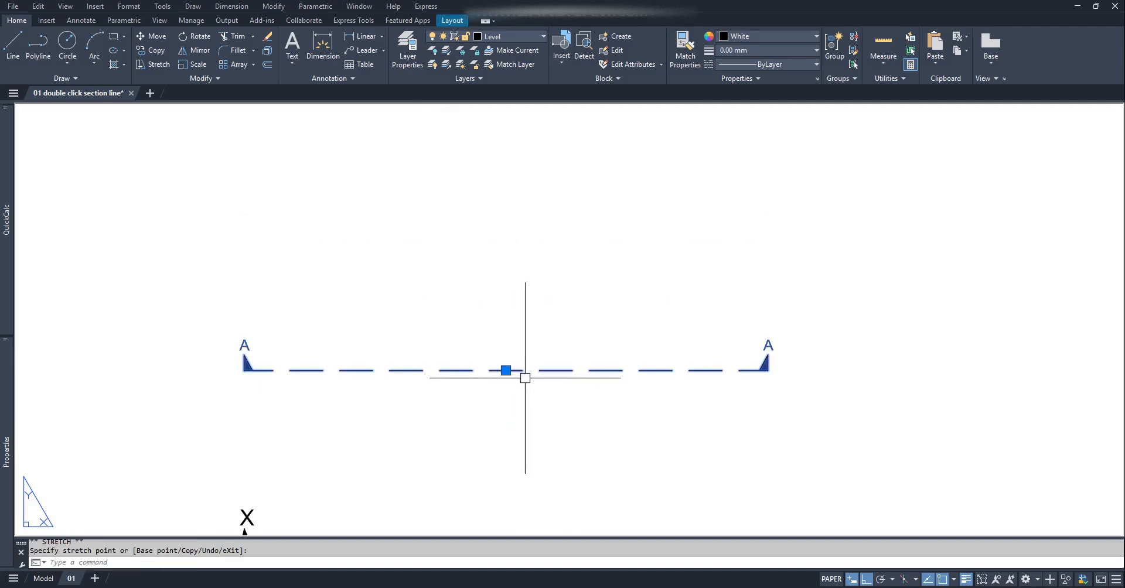
{"action": "key", "text": "Escape"}
- Open the clicksec block definition in the Block Editor
{"action": "left_click", "coordinate": [620, 370]}
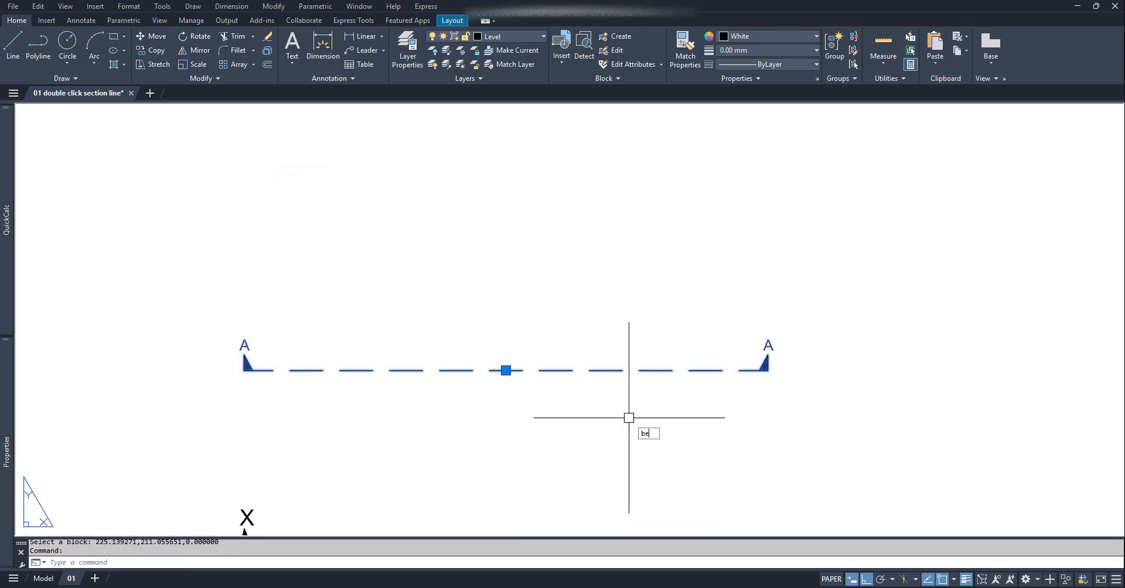
{"action": "type", "text": "be"}
{"action": "key", "text": "Return"}
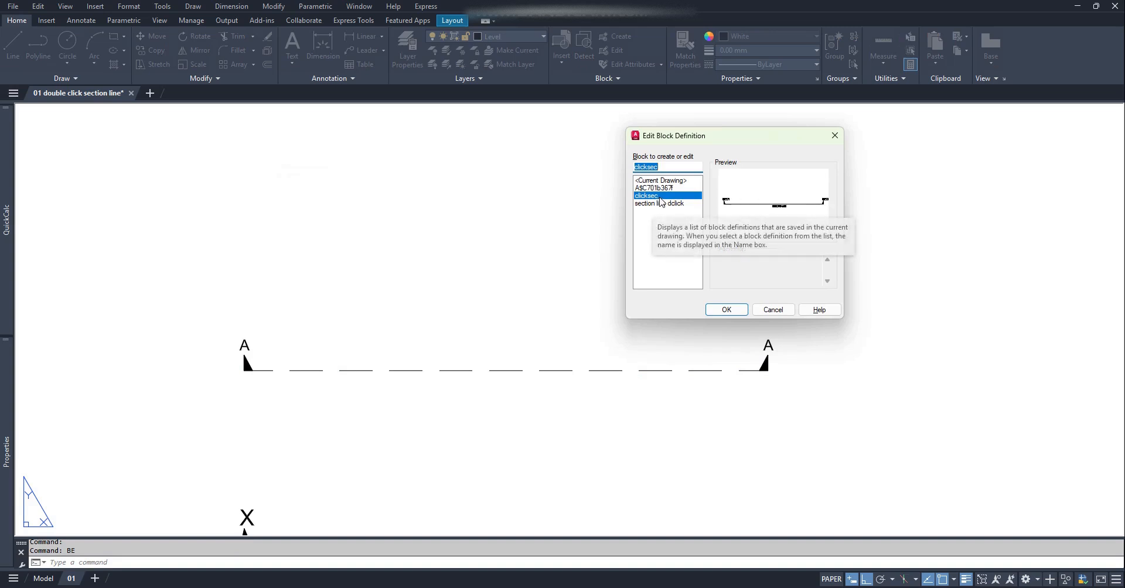
{"action": "left_click", "coordinate": [727, 309]}
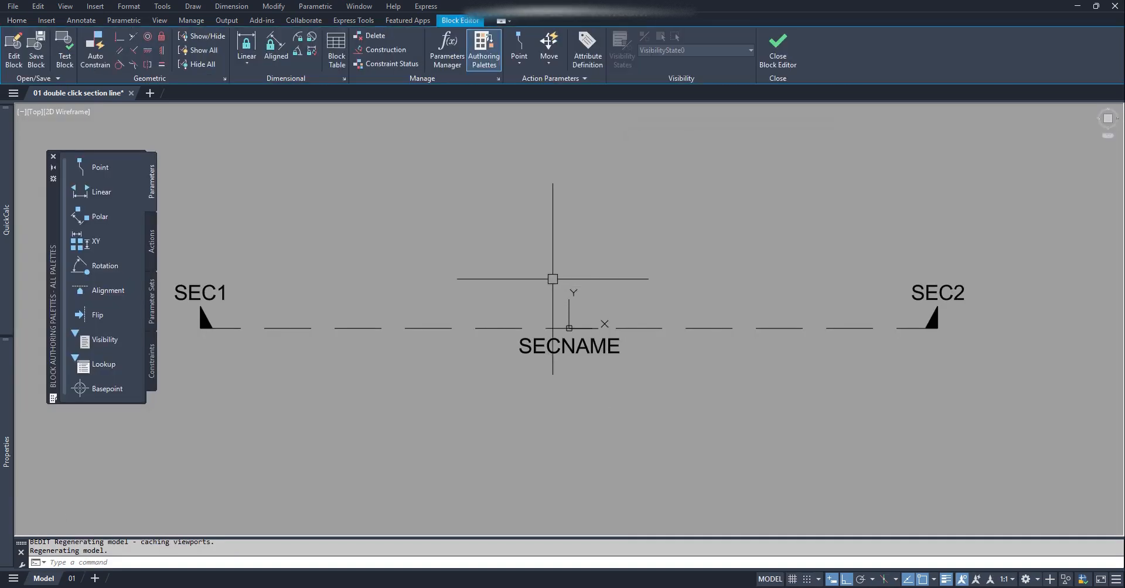
{"action": "scroll", "coordinate": [555, 280], "scroll_direction": "down", "scroll_amount": 1}
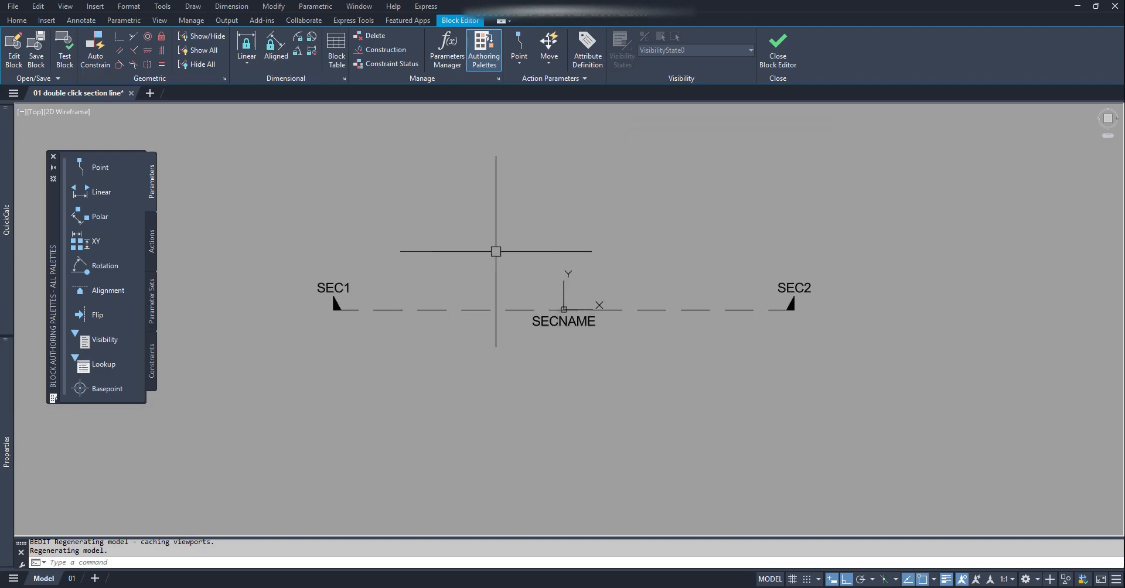
{"action": "middle_click_drag", "start_coordinate": [497, 255], "coordinate": [492, 284]}
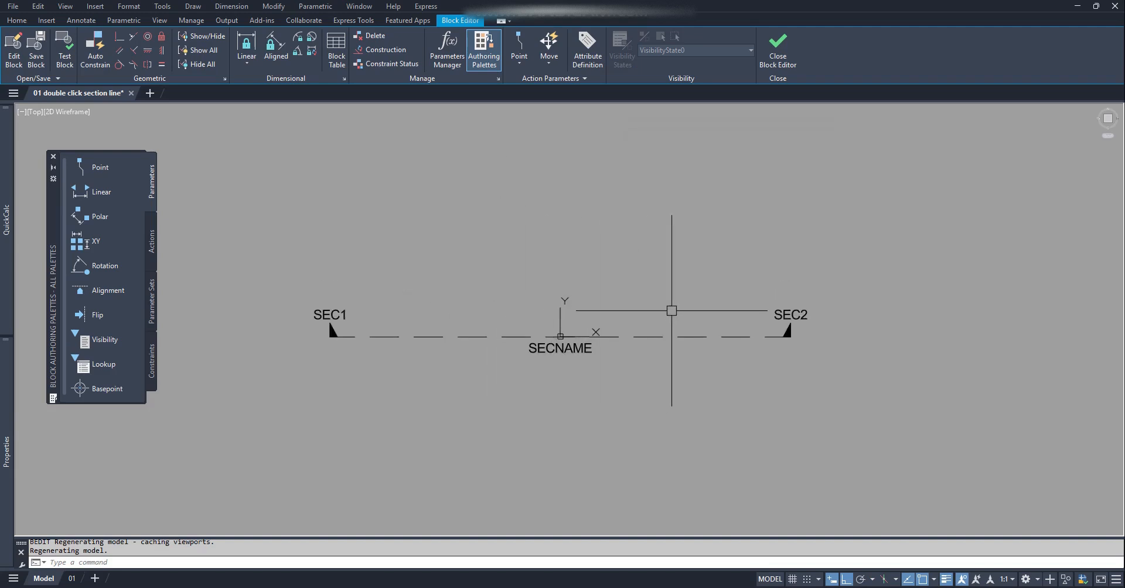
{"action": "scroll", "coordinate": [311, 317], "scroll_direction": "up", "scroll_amount": 3}
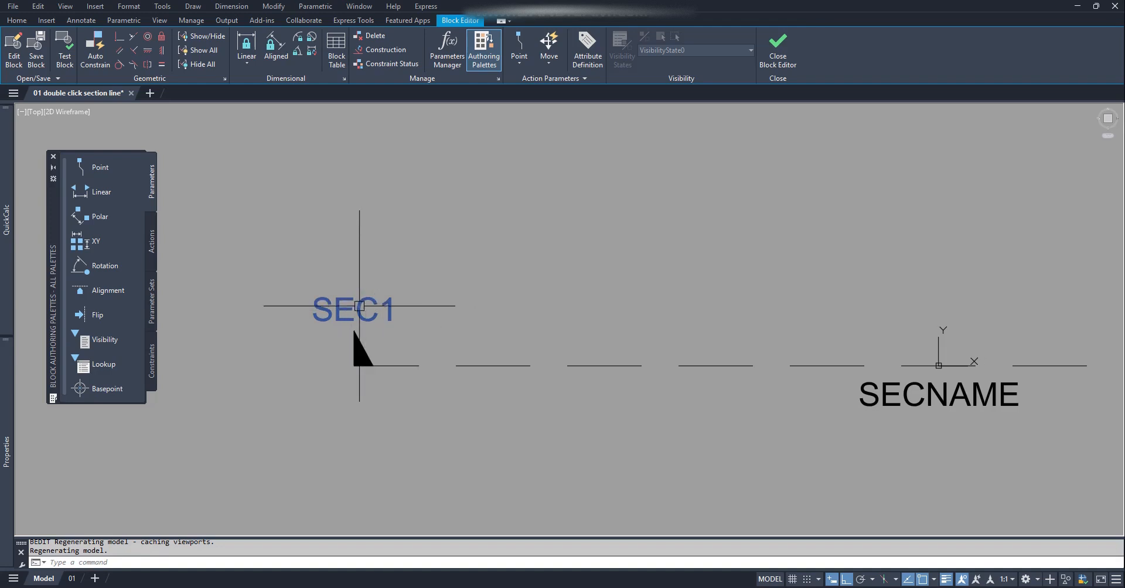
{"action": "scroll", "coordinate": [356, 308], "scroll_direction": "down", "scroll_amount": 3}
{"action": "scroll", "coordinate": [804, 311], "scroll_direction": "up", "scroll_amount": 3}
{"action": "scroll", "coordinate": [803, 311], "scroll_direction": "down", "scroll_amount": 3}
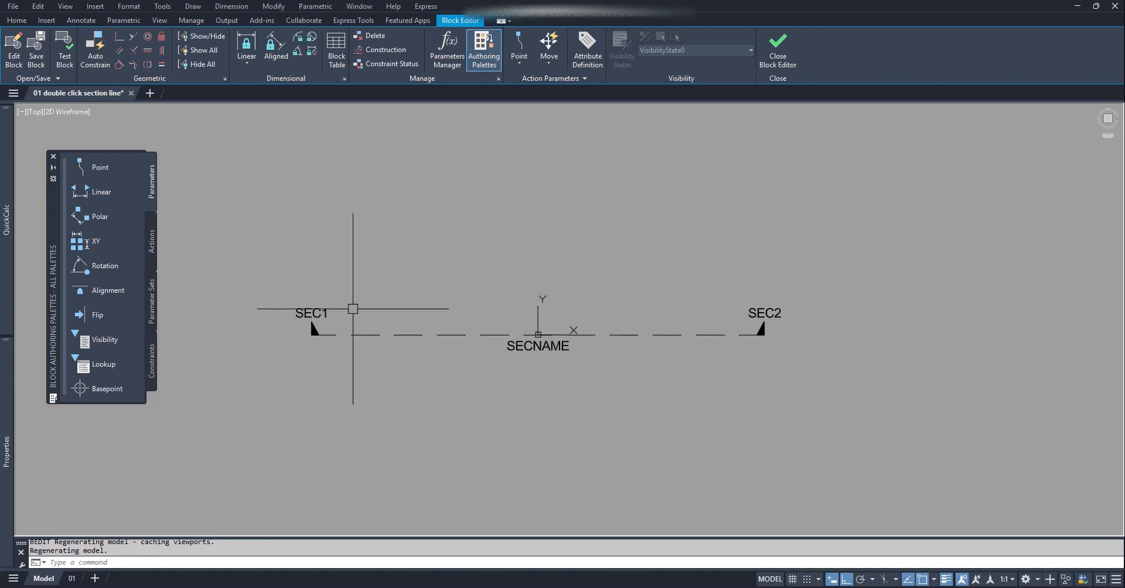
- Add a Rotation parameter centred on the SEC1 attribute's insertion point, with radius 3.5 and default rotation angle 360
{"action": "scroll", "coordinate": [351, 306], "scroll_direction": "up", "scroll_amount": 3}
{"action": "scroll", "coordinate": [340, 289], "scroll_direction": "up", "scroll_amount": 3}
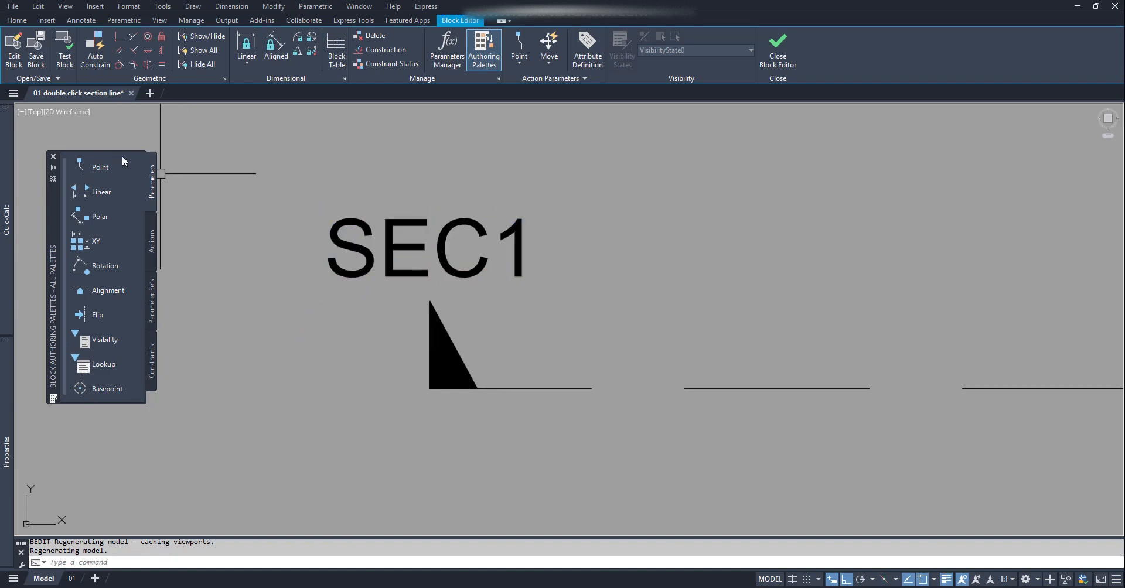
{"action": "left_click", "coordinate": [87, 266]}
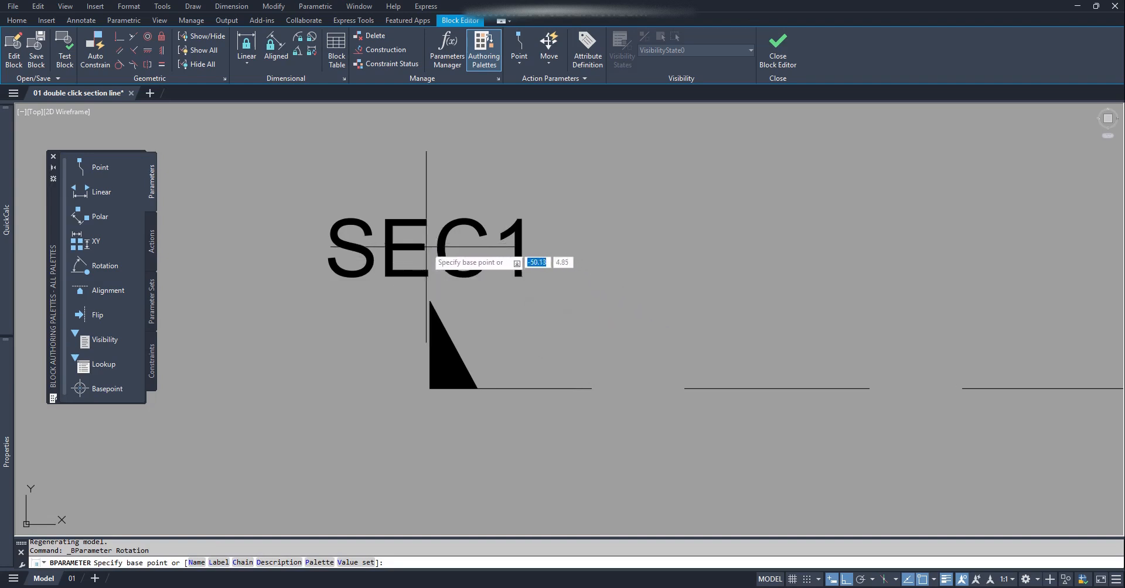
{"action": "left_click", "coordinate": [496, 289]}
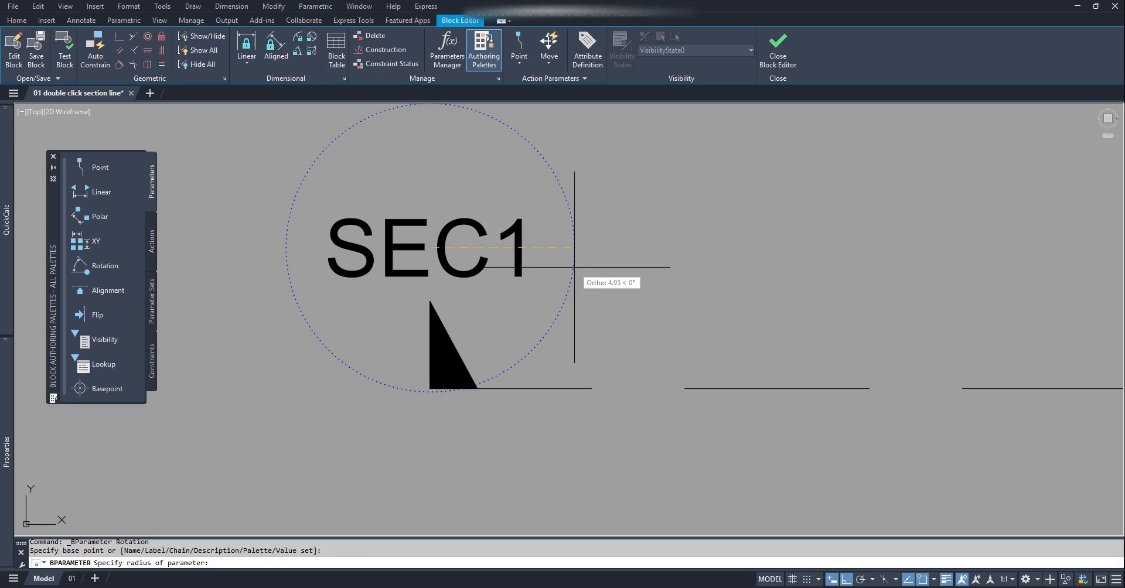
{"action": "type", "text": "5"}
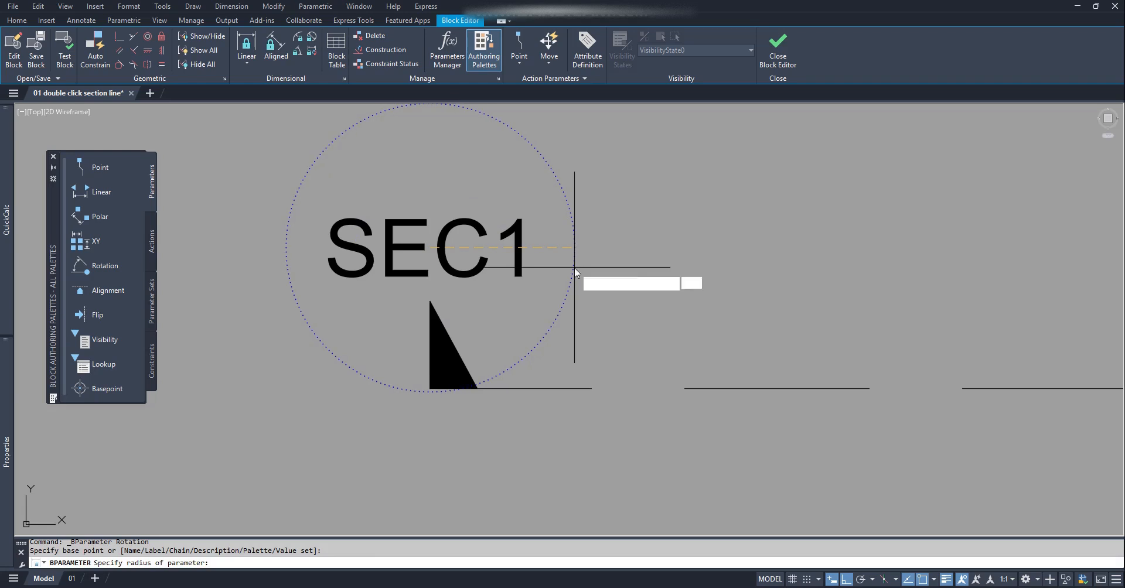
{"action": "key", "text": "Return"}
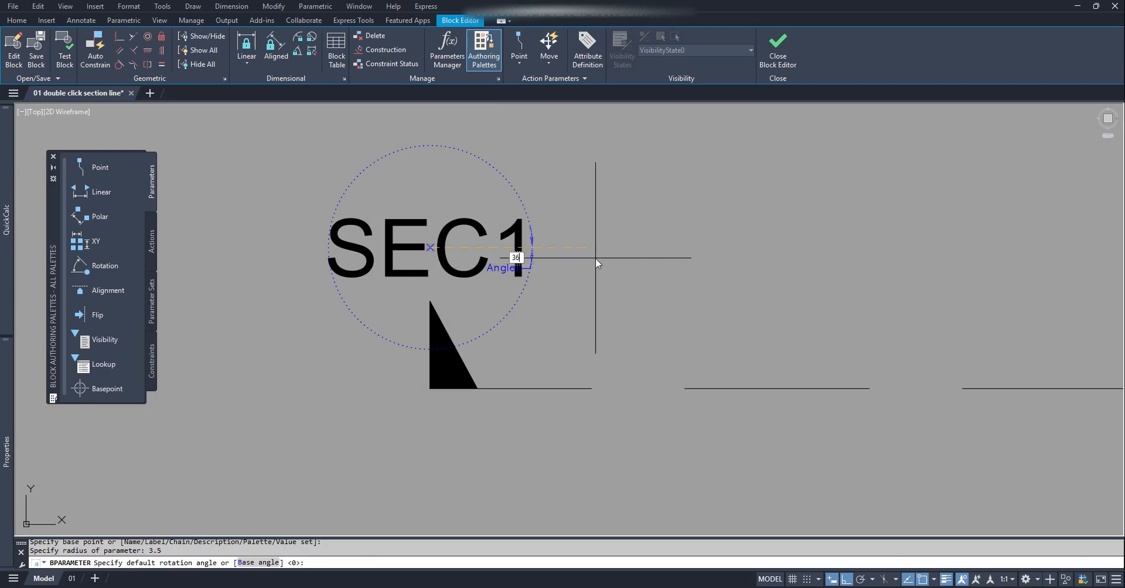
{"action": "key", "text": "Return"}
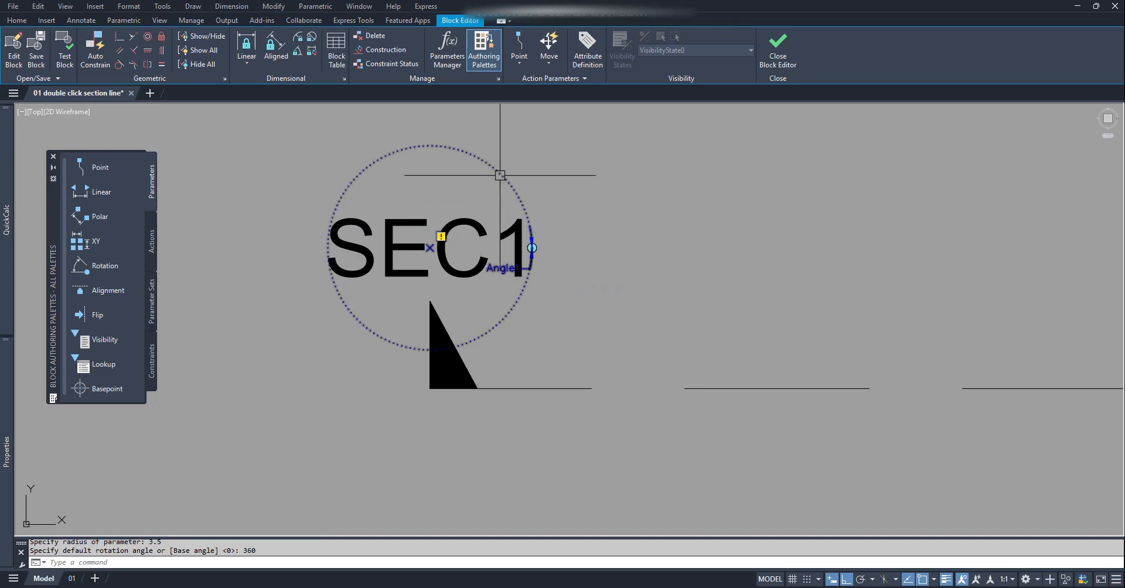
- Add a Rotate action to SEC1's rotation parameter, with the SEC1 attribute and the parameter in its selection set
{"action": "left_click", "coordinate": [151, 240]}
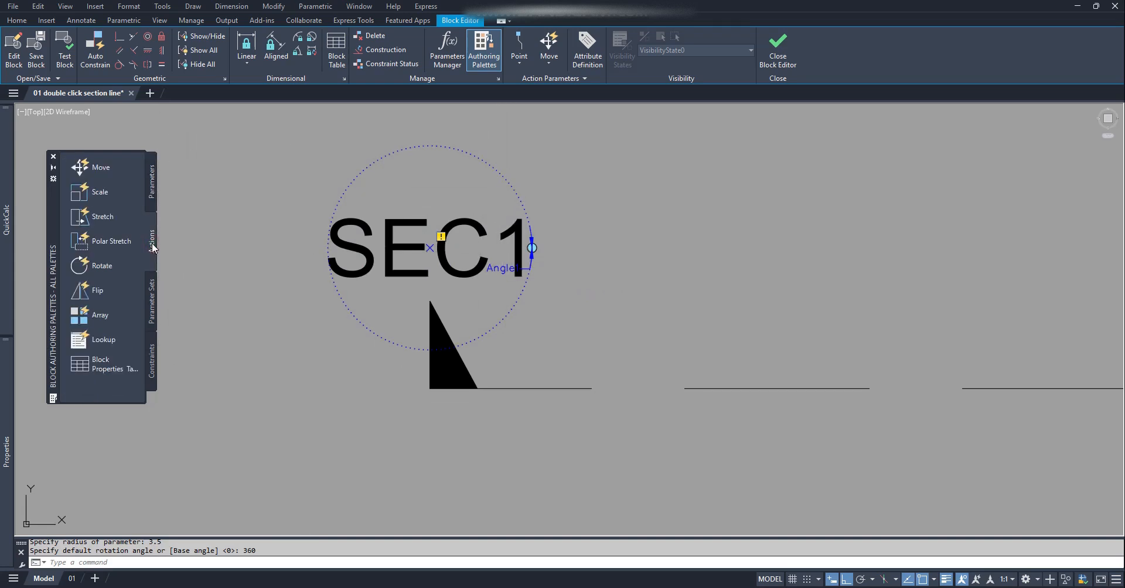
{"action": "left_click", "coordinate": [89, 266]}
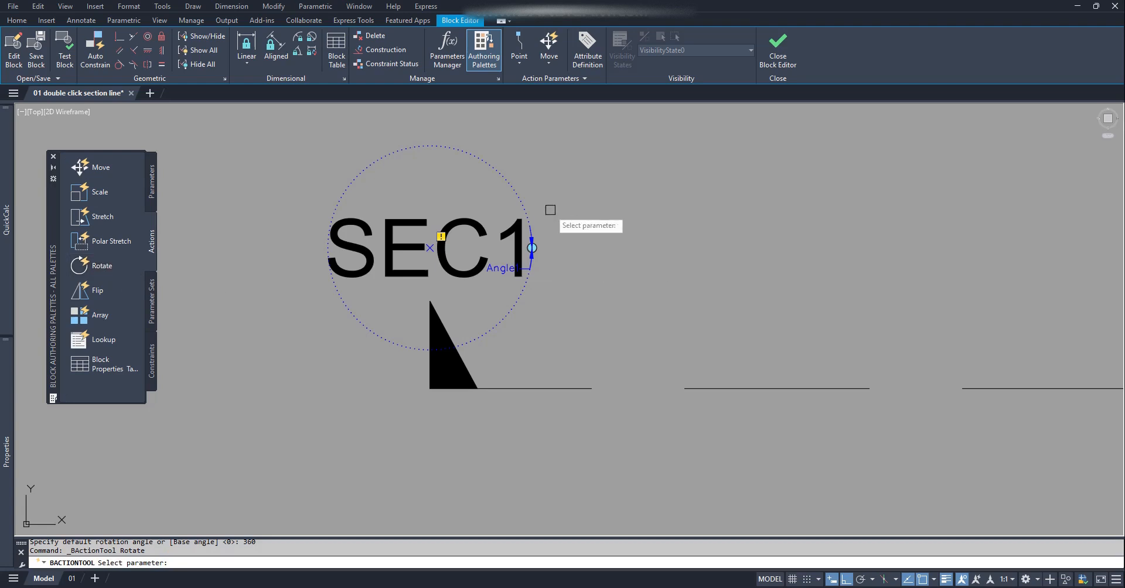
{"action": "left_click", "coordinate": [497, 171]}
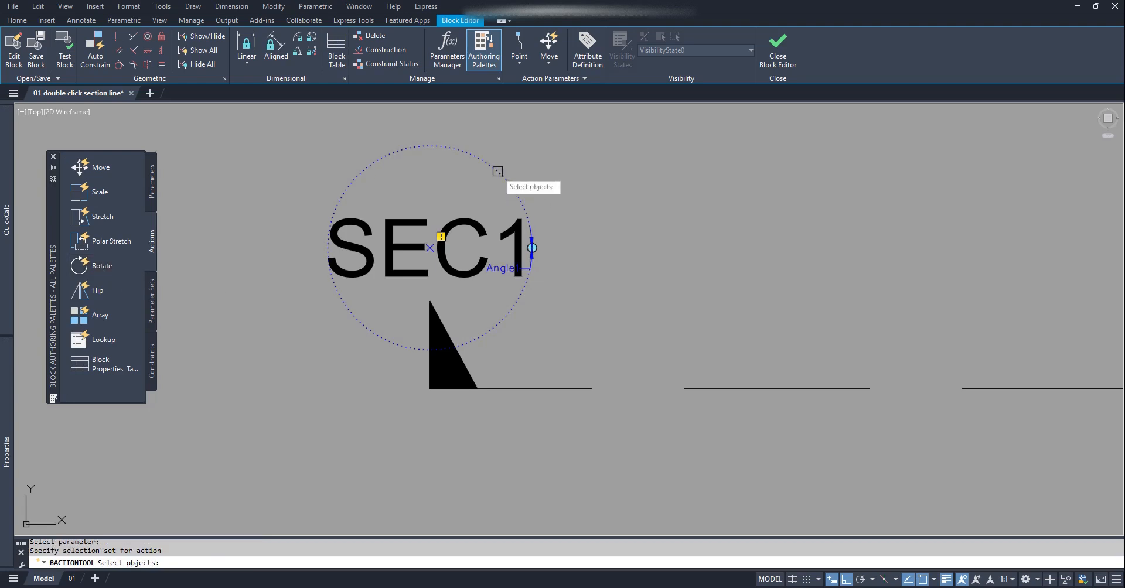
{"action": "left_click", "coordinate": [576, 284]}
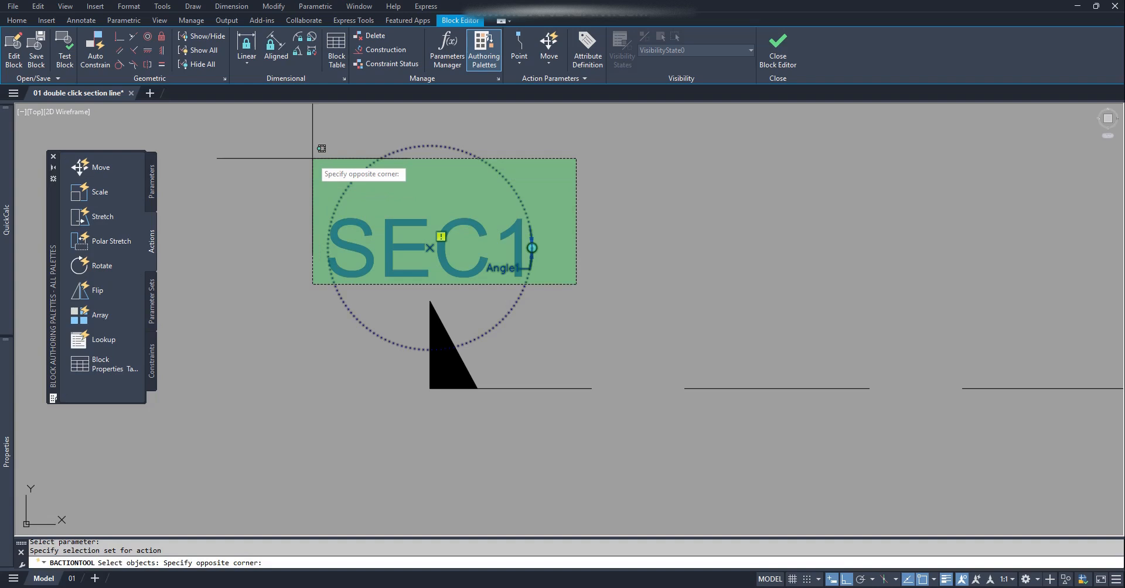
{"action": "left_click", "coordinate": [312, 158]}
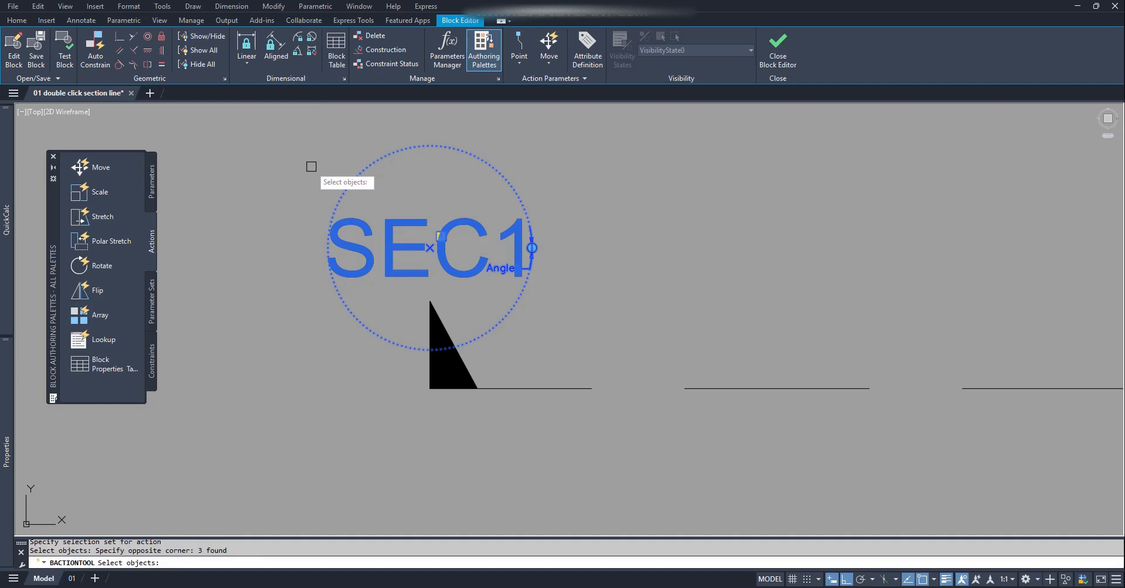
{"action": "key", "text": "Return"}
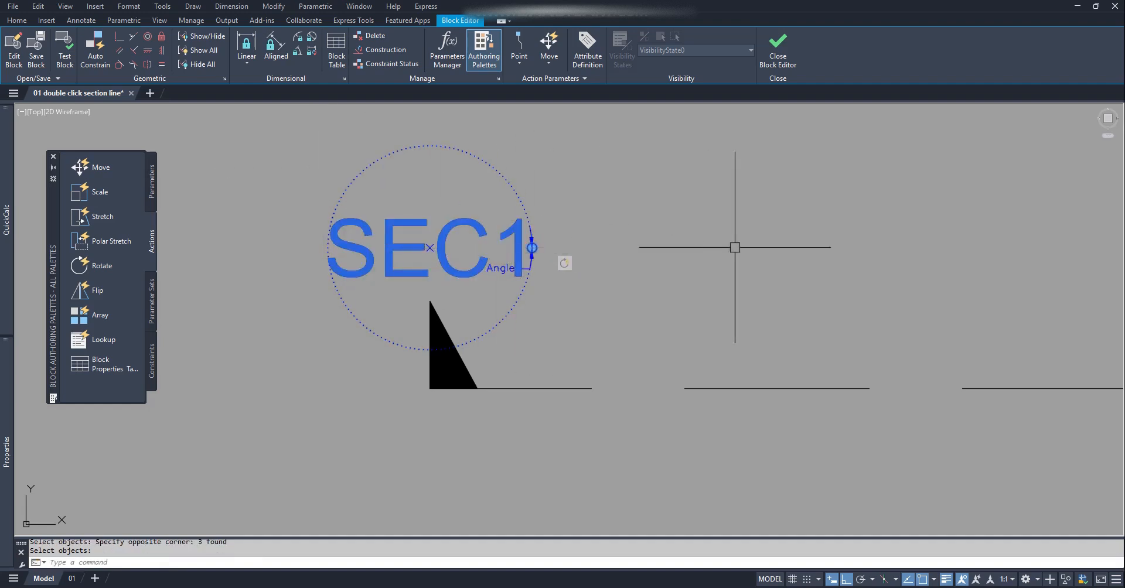
{"action": "scroll", "coordinate": [648, 262], "scroll_direction": "down", "scroll_amount": 4}
{"action": "middle_click_drag", "start_coordinate": [974, 269], "coordinate": [507, 290]}
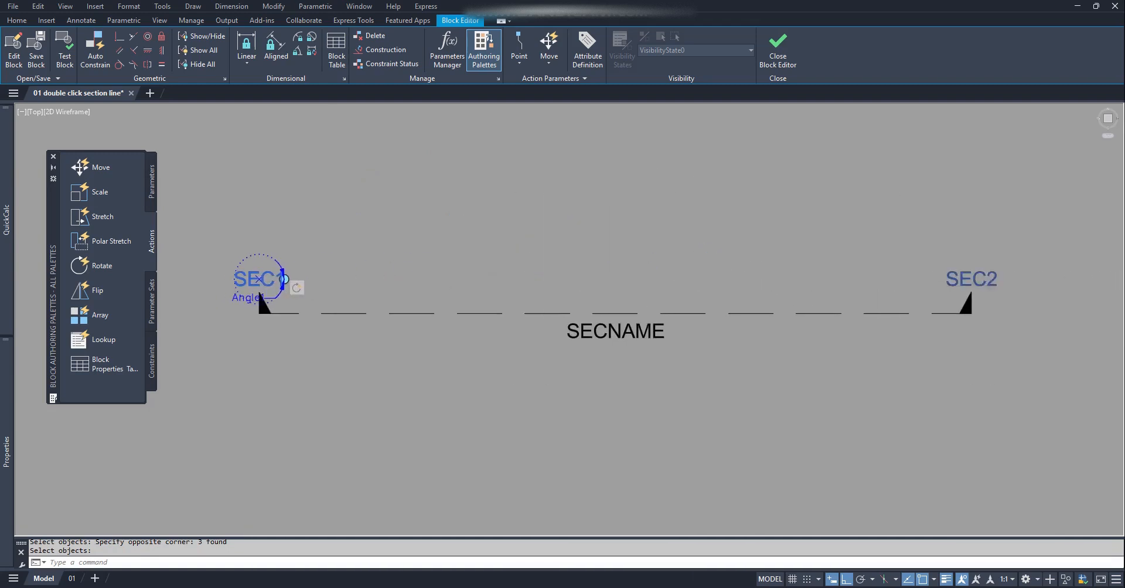
- Add a Rotation parameter centred on the SEC2 attribute's insertion point, with radius 3.5 and default rotation angle 360
{"action": "scroll", "coordinate": [943, 319], "scroll_direction": "up", "scroll_amount": 8}
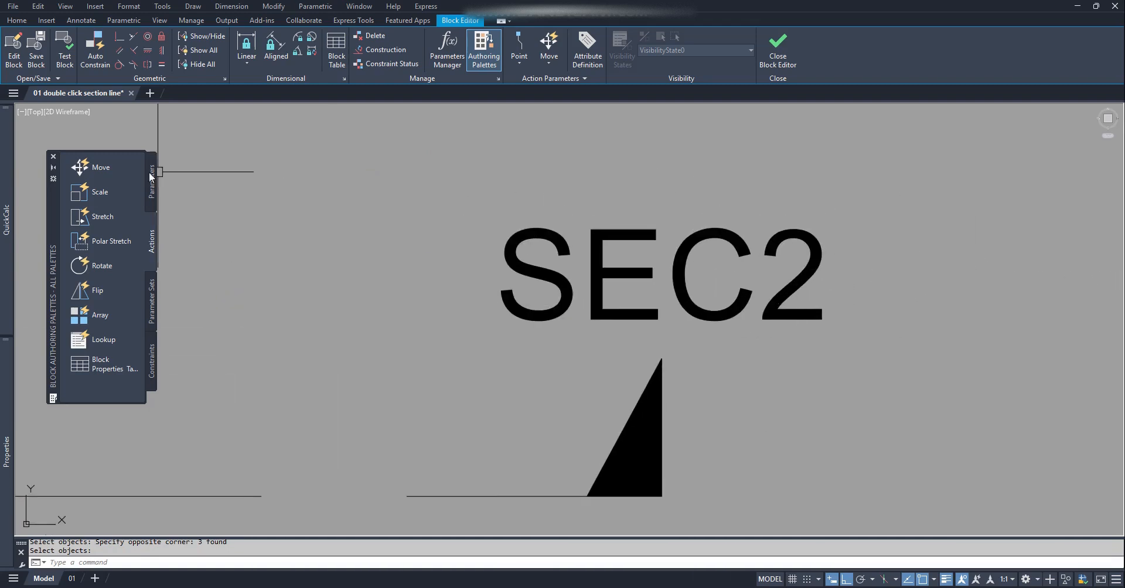
{"action": "left_click", "coordinate": [153, 187]}
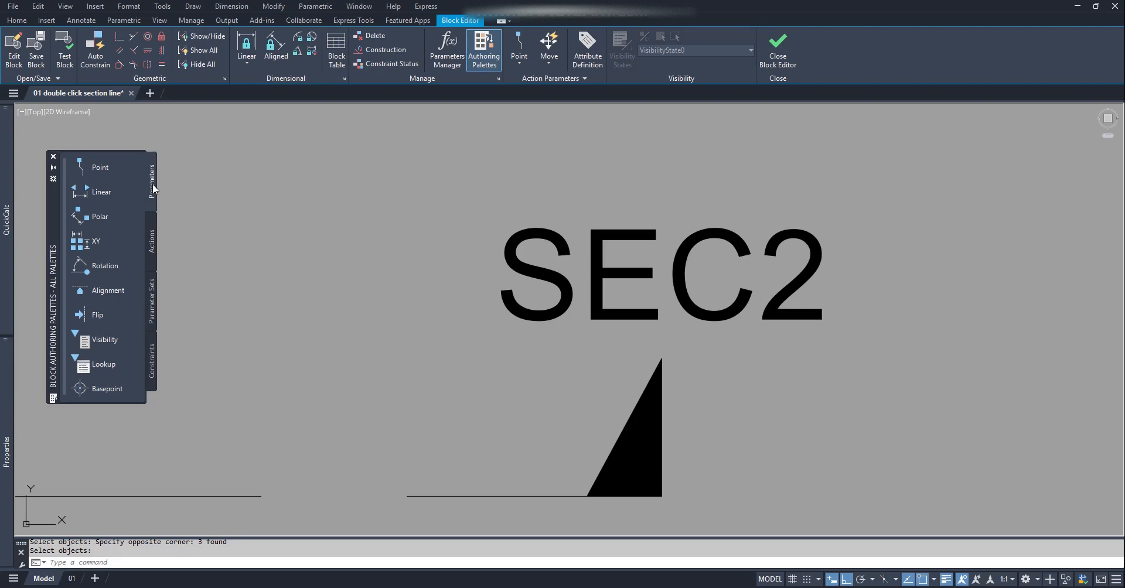
{"action": "left_click", "coordinate": [104, 266]}
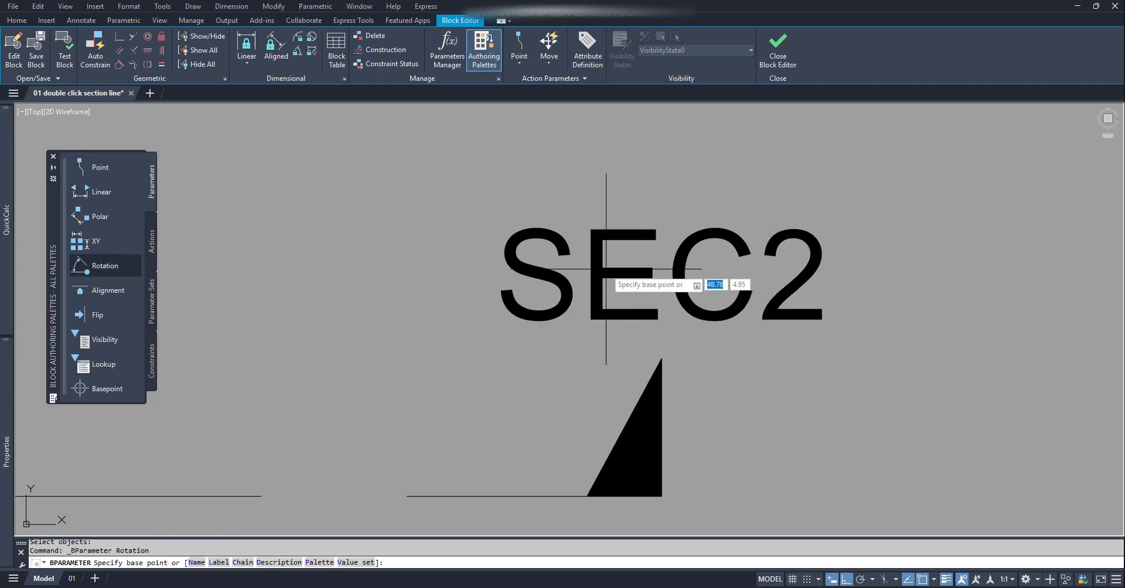
{"action": "scroll", "coordinate": [629, 287], "scroll_direction": "down", "scroll_amount": 2}
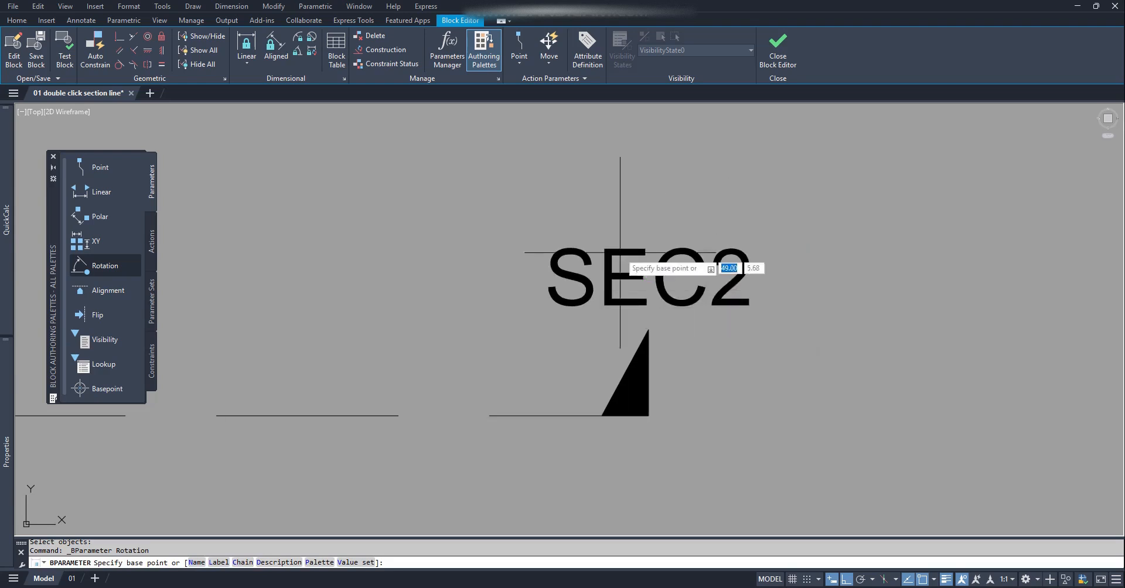
{"action": "left_click", "coordinate": [749, 293]}
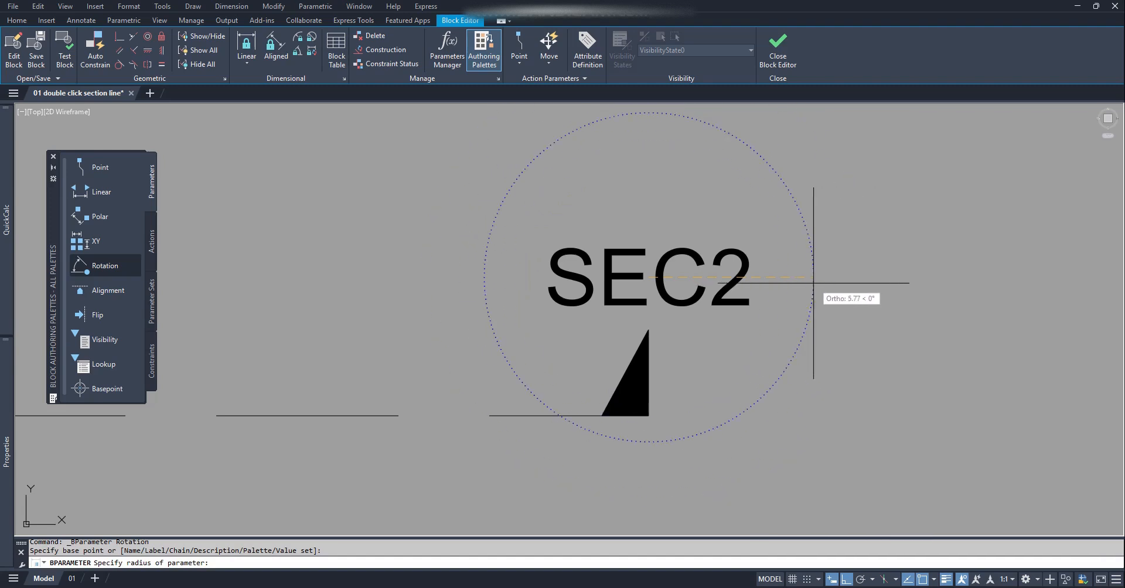
{"action": "type", "text": "3.5"}
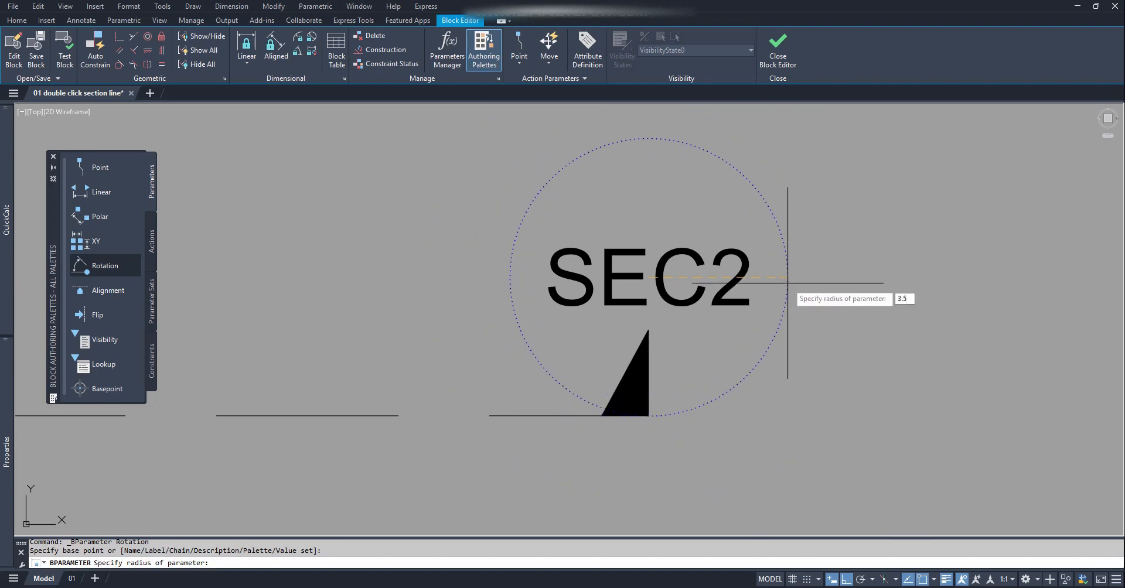
{"action": "key", "text": "Return"}
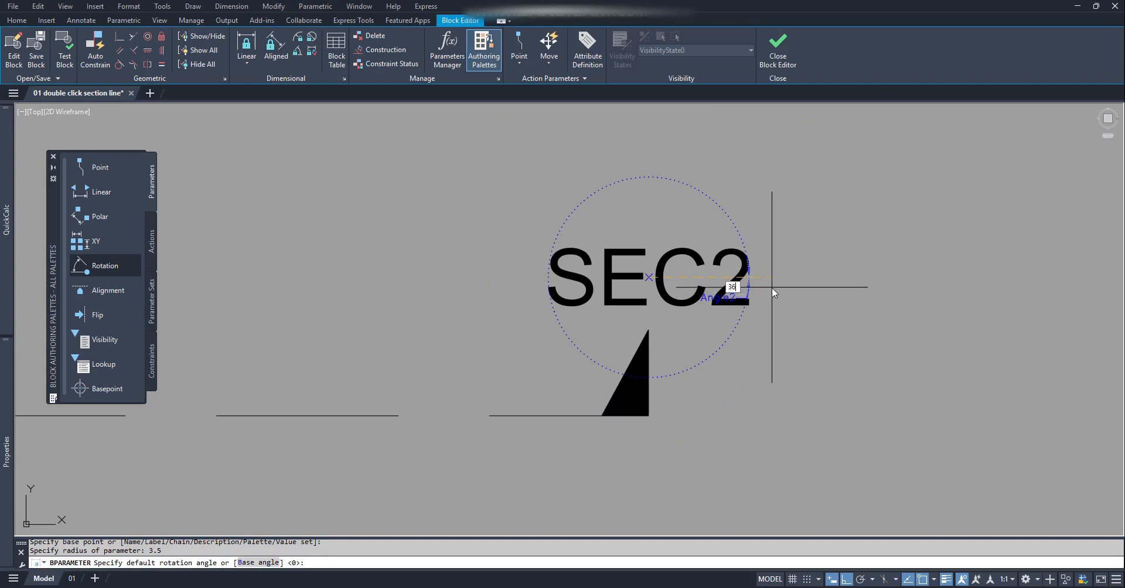
{"action": "type", "text": "360"}
{"action": "key", "text": "Return"}
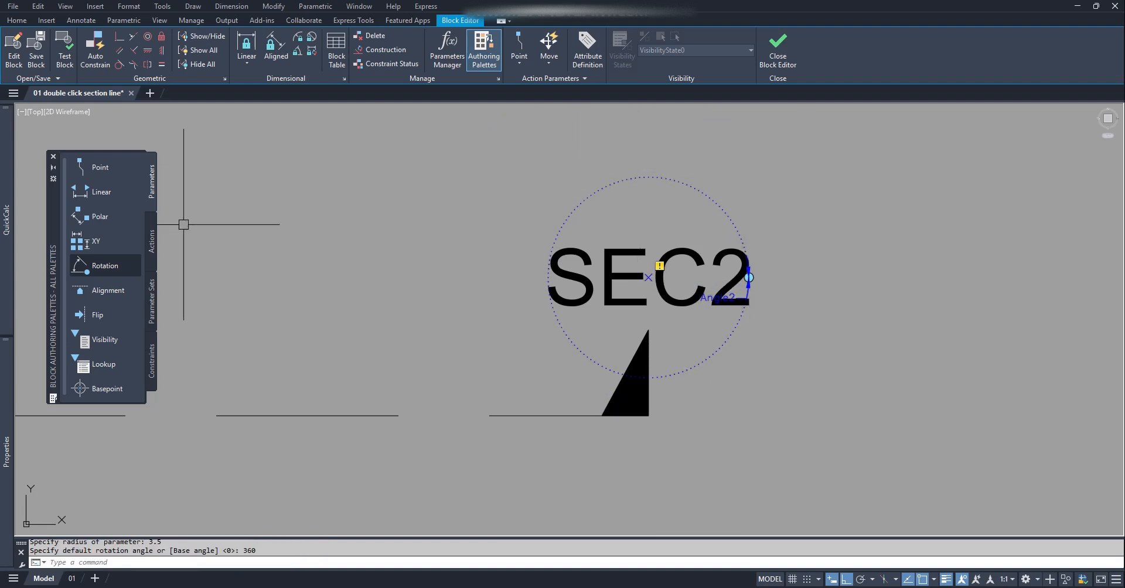
- Add a Rotate action to SEC2's rotation parameter, with the SEC2 attribute and the parameter in its selection set
{"action": "left_click", "coordinate": [151, 237]}
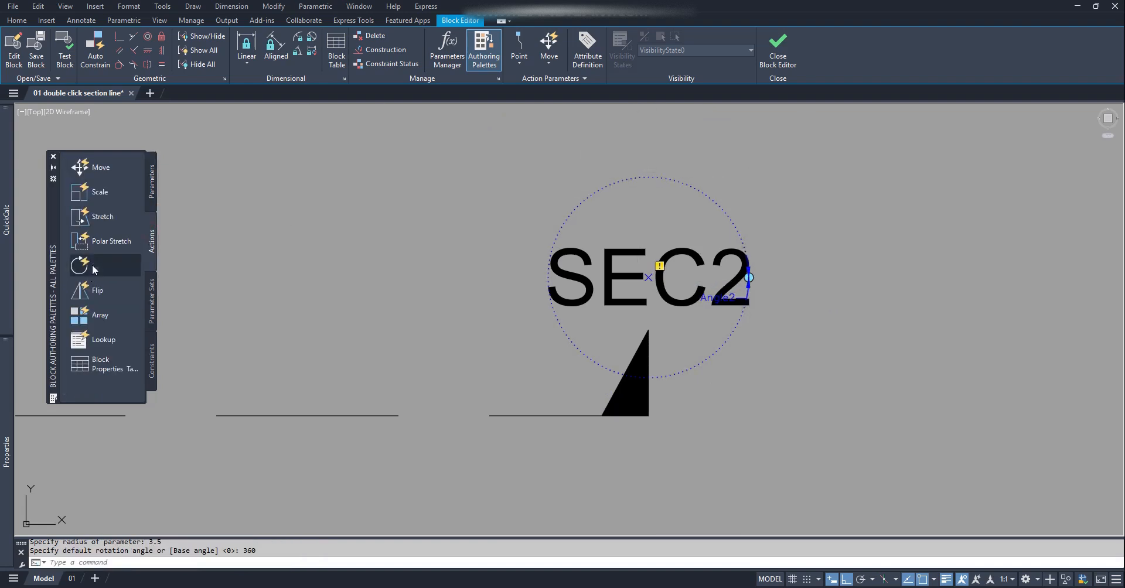
{"action": "left_click", "coordinate": [92, 265]}
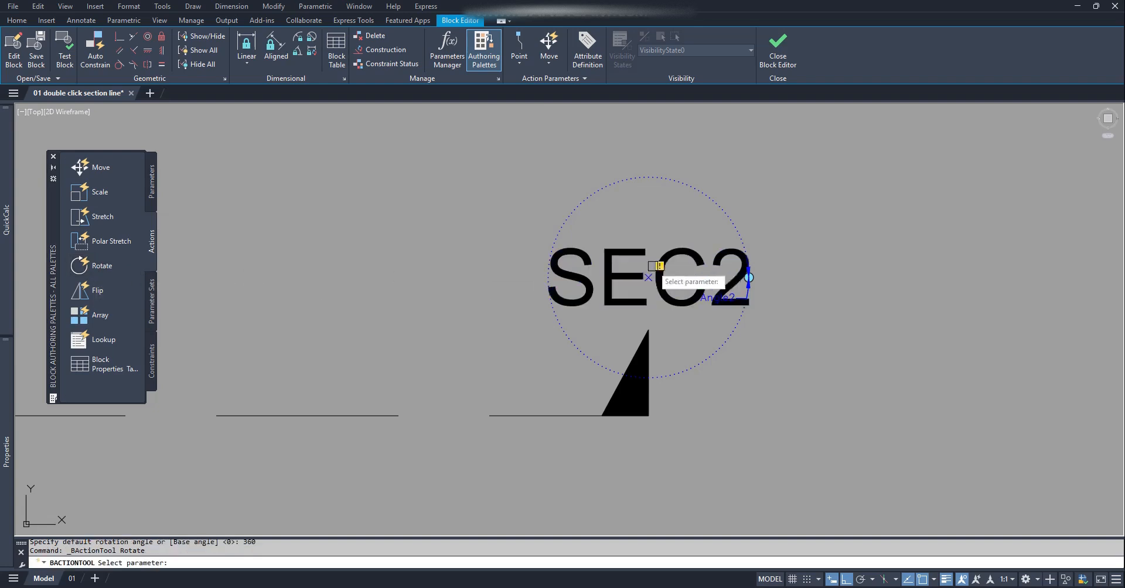
{"action": "left_click", "coordinate": [705, 192]}
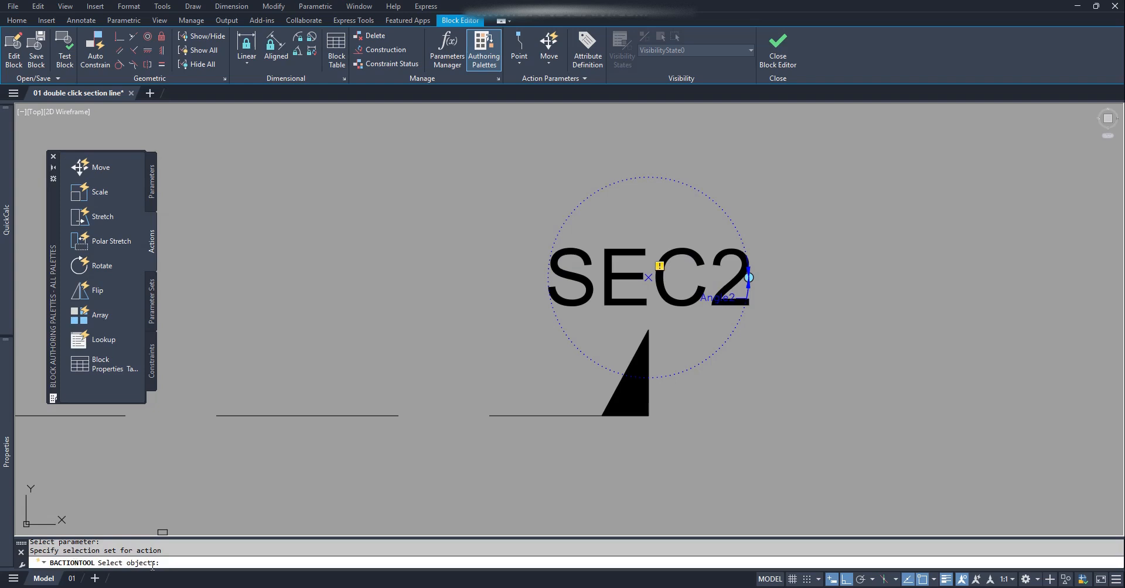
{"action": "left_click", "coordinate": [785, 313]}
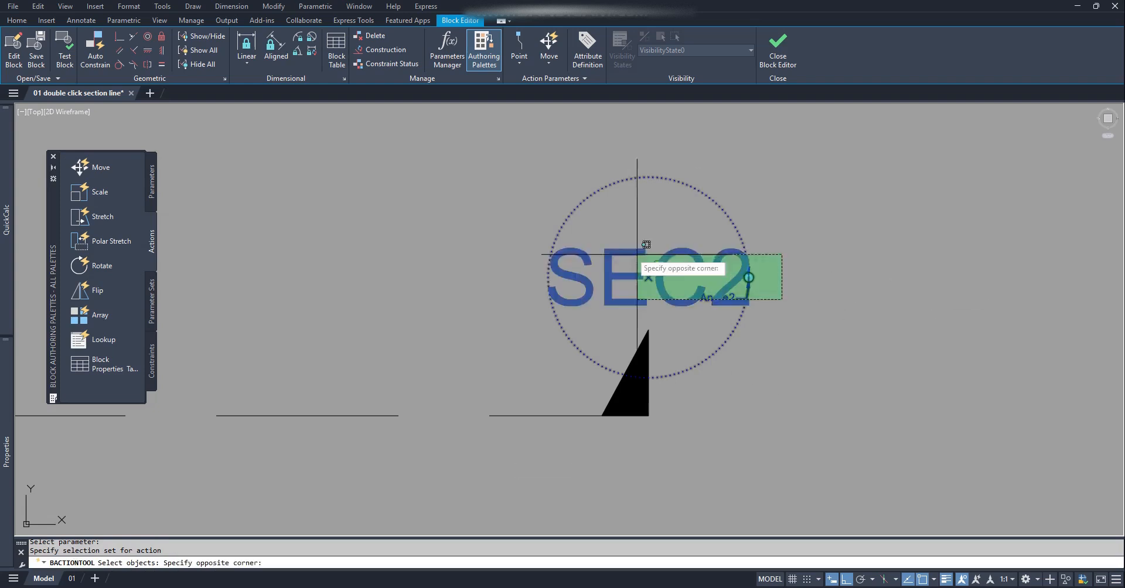
{"action": "left_click", "coordinate": [526, 184]}
{"action": "key", "text": "Return"}
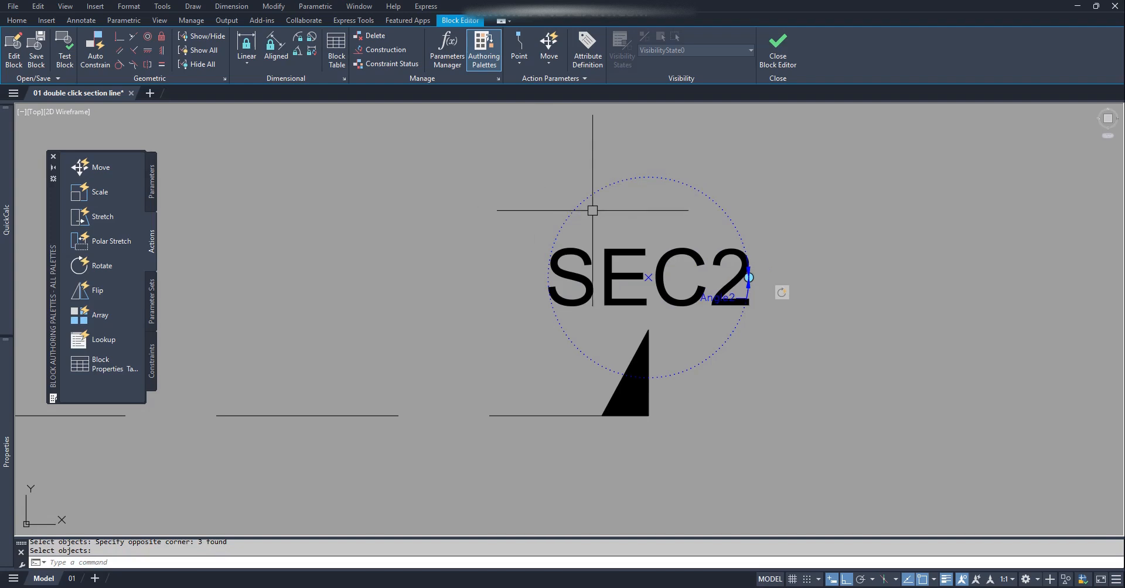
- Open the clicksec block in a test block window and show the whole section line
{"action": "scroll", "coordinate": [594, 210], "scroll_direction": "down", "scroll_amount": 4}
{"action": "mouse_move", "coordinate": [477, 195]}
{"action": "middle_mouse_down"}
{"action": "mouse_move", "coordinate": [783, 259]}
{"action": "mouse_move", "coordinate": [796, 271]}
{"action": "middle_mouse_up"}
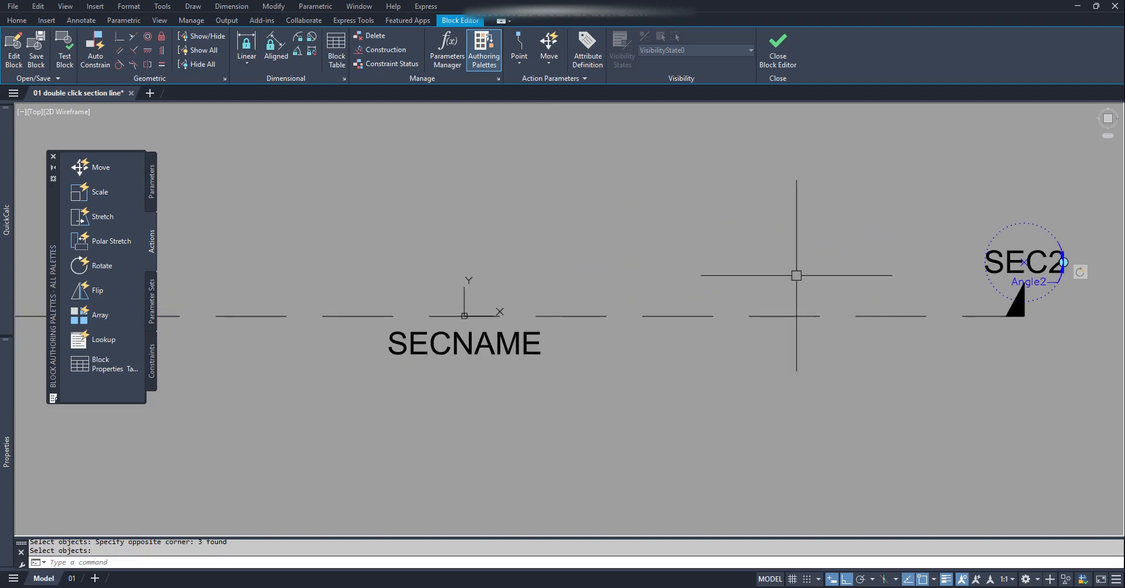
{"action": "scroll", "coordinate": [796, 271], "scroll_direction": "down", "scroll_amount": 2}
{"action": "middle_click_drag", "start_coordinate": [479, 251], "coordinate": [483, 252]}
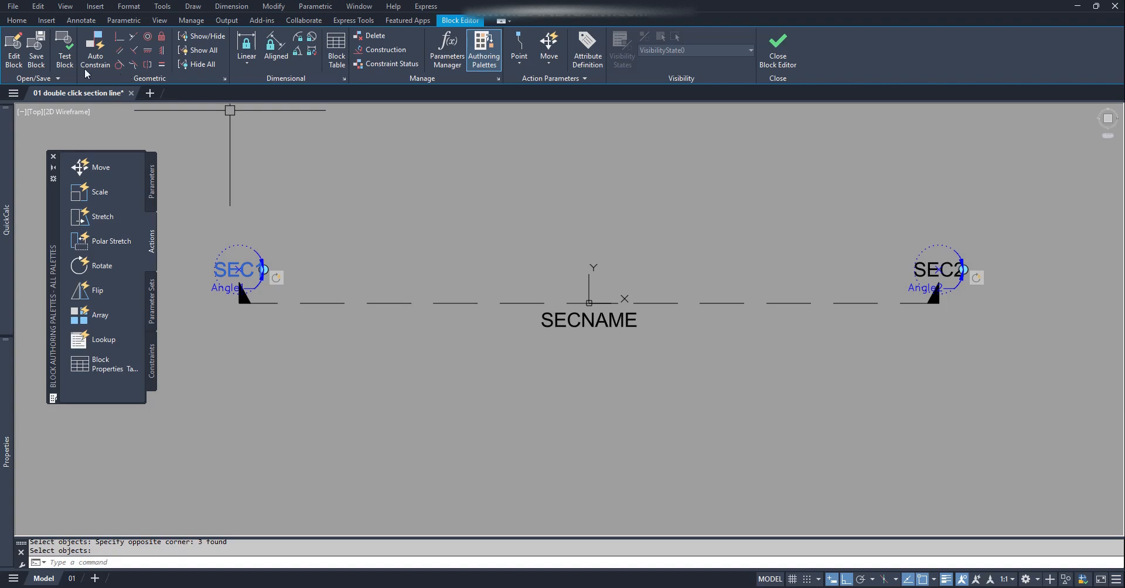
{"action": "left_click", "coordinate": [63, 56]}
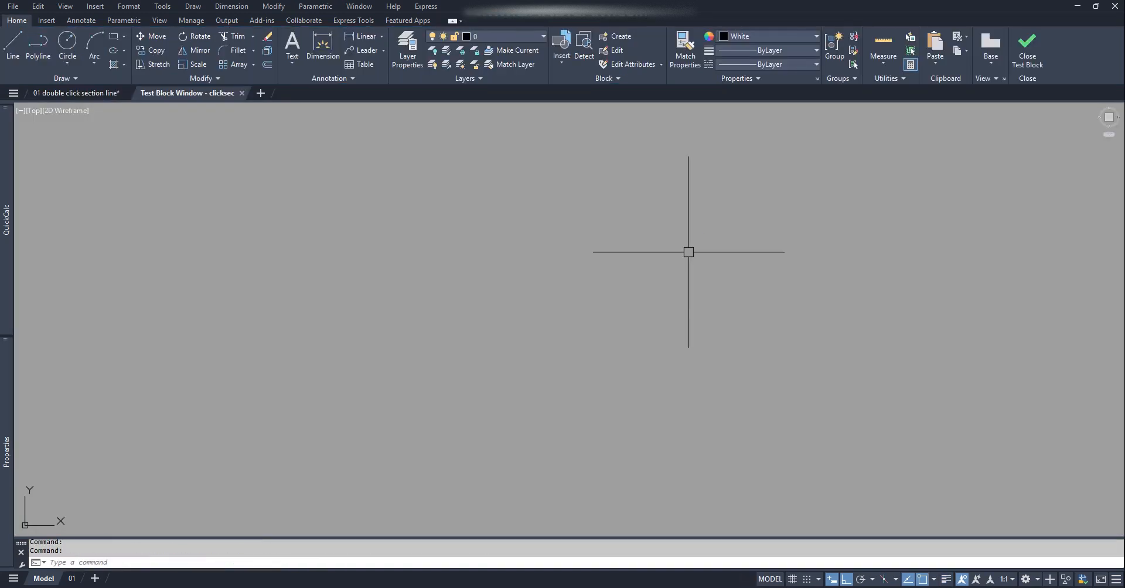
{"action": "middle_click", "coordinate": [688, 252]}
{"action": "middle_click", "coordinate": [688, 252]}
{"action": "scroll", "coordinate": [104, 291], "scroll_direction": "down", "scroll_amount": 1}
{"action": "middle_click_drag", "start_coordinate": [81, 290], "coordinate": [296, 279]}
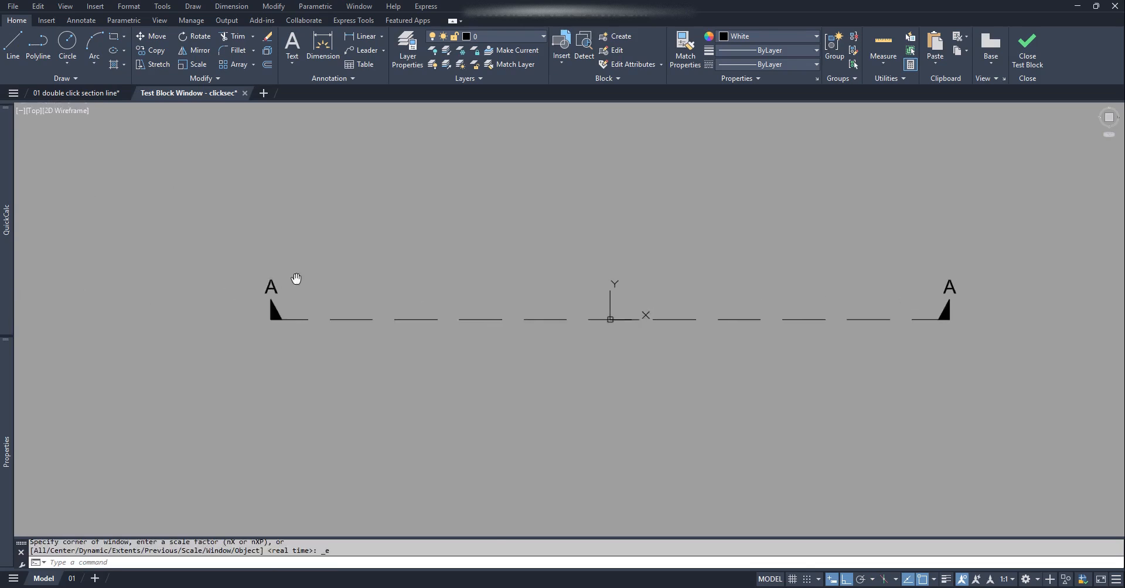
- Test the rotation grip of the SEC1 end label with ortho off, without committing a rotation
{"action": "scroll", "coordinate": [289, 290], "scroll_direction": "up", "scroll_amount": 5}
{"action": "left_click", "coordinate": [253, 282]}
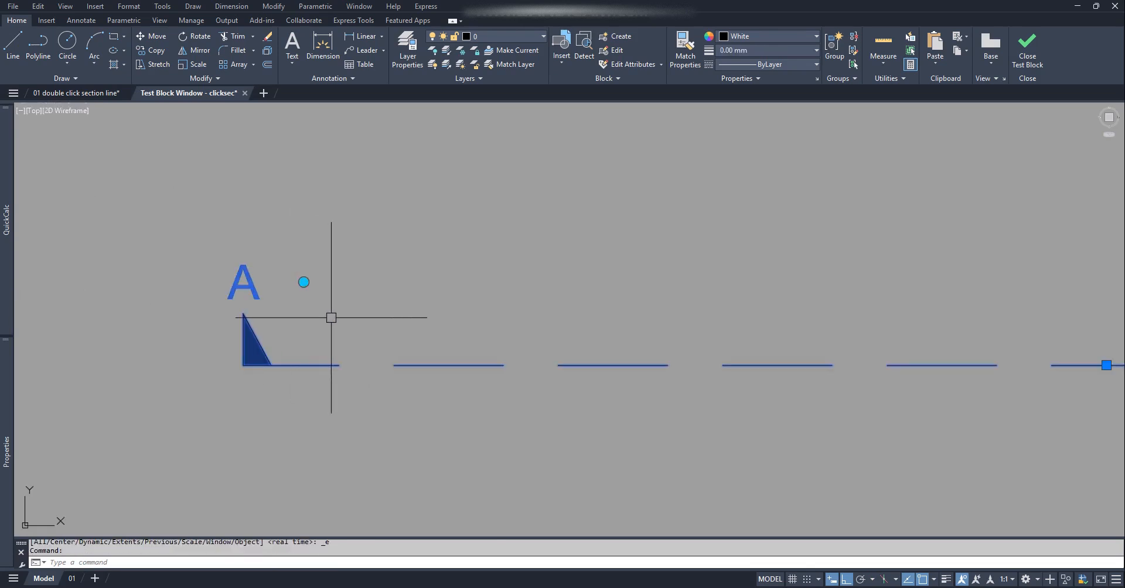
{"action": "left_click", "coordinate": [304, 282]}
{"action": "key", "text": "F8"}
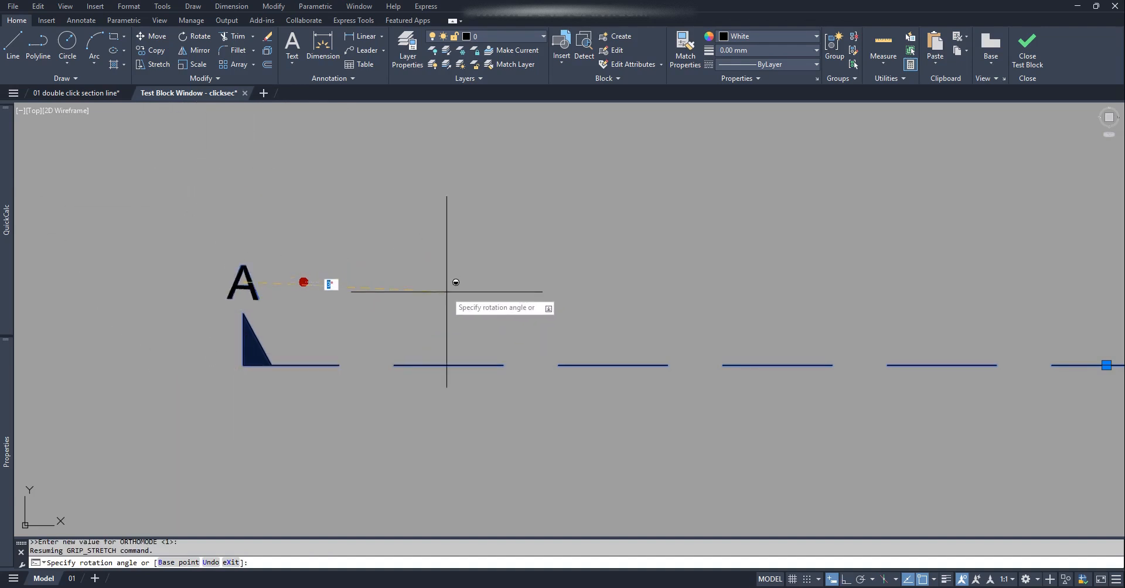
{"action": "key", "text": "Escape"}
- Test the rotation grip of the SEC2 end label with ortho off, cancel the rotation and restore ortho
{"action": "scroll", "coordinate": [359, 295], "scroll_direction": "down", "scroll_amount": 4}
{"action": "scroll", "coordinate": [530, 322], "scroll_direction": "up", "scroll_amount": 4}
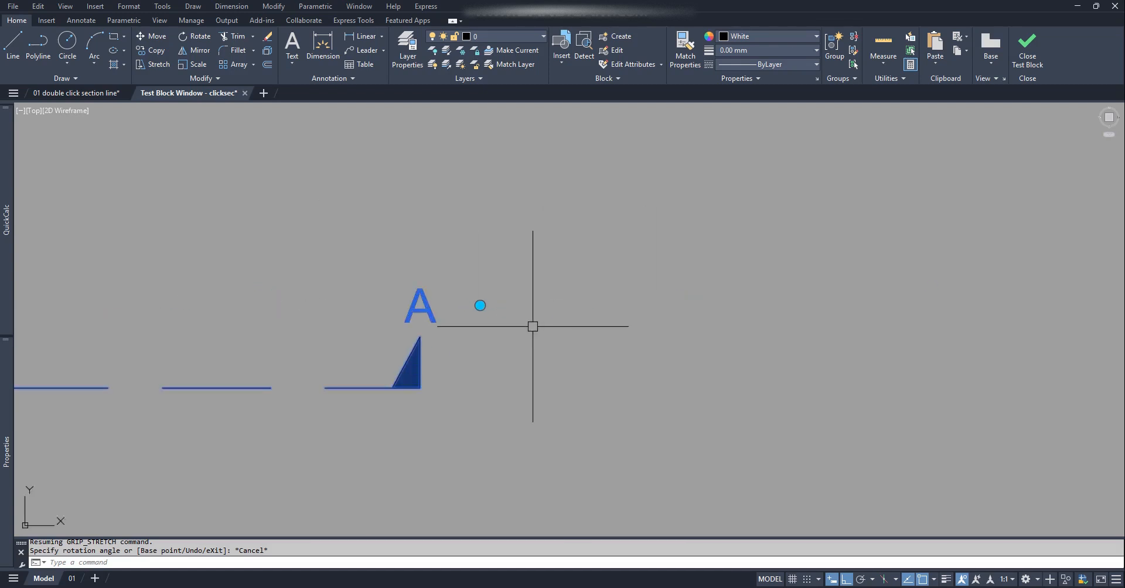
{"action": "left_click", "coordinate": [480, 305]}
{"action": "key", "text": "F8"}
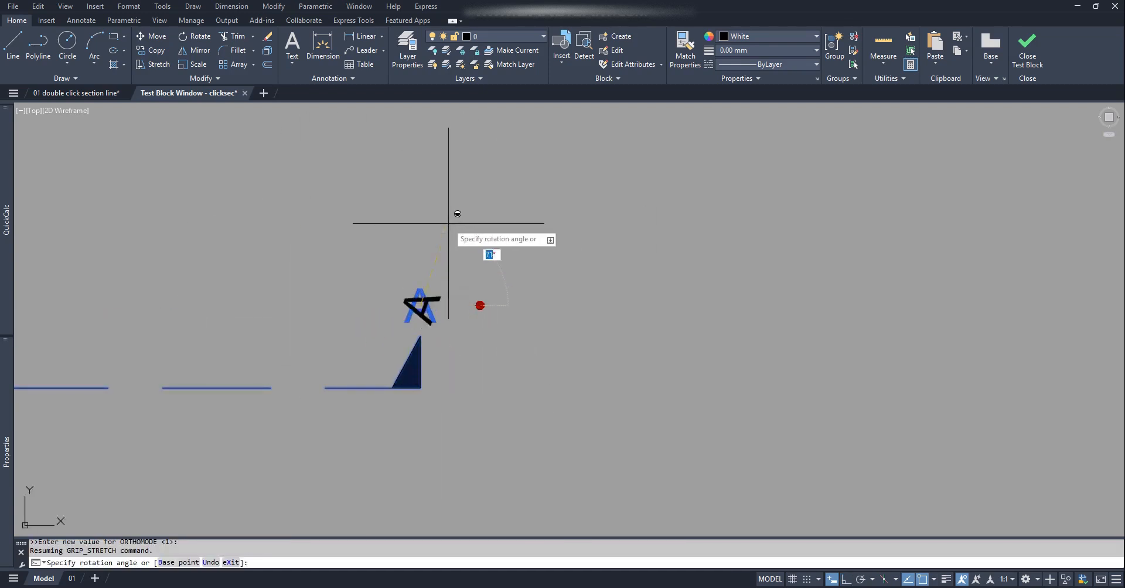
{"action": "key", "text": "F8"}
{"action": "key", "text": "Escape"}
{"action": "key", "text": "Escape"}
- Close the test block window and return to the clicksec definition in the Block Editor
{"action": "scroll", "coordinate": [748, 327], "scroll_direction": "down", "scroll_amount": 2}
{"action": "mouse_move", "coordinate": [406, 328]}
{"action": "middle_mouse_down"}
{"action": "mouse_move", "coordinate": [709, 353]}
{"action": "mouse_move", "coordinate": [691, 355]}
{"action": "middle_mouse_up"}
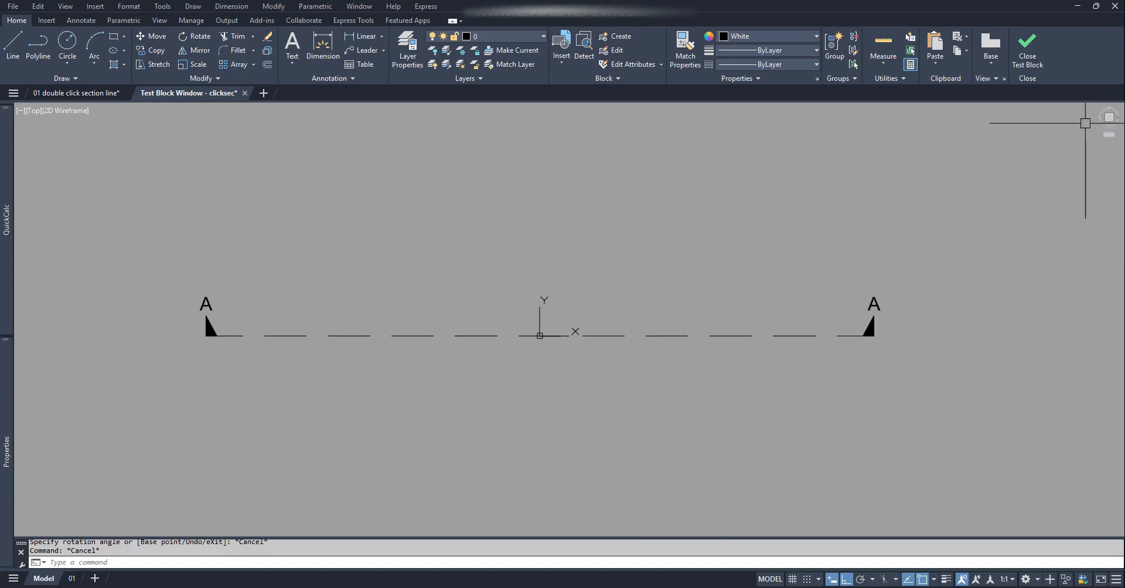
{"action": "left_click", "coordinate": [1026, 58]}
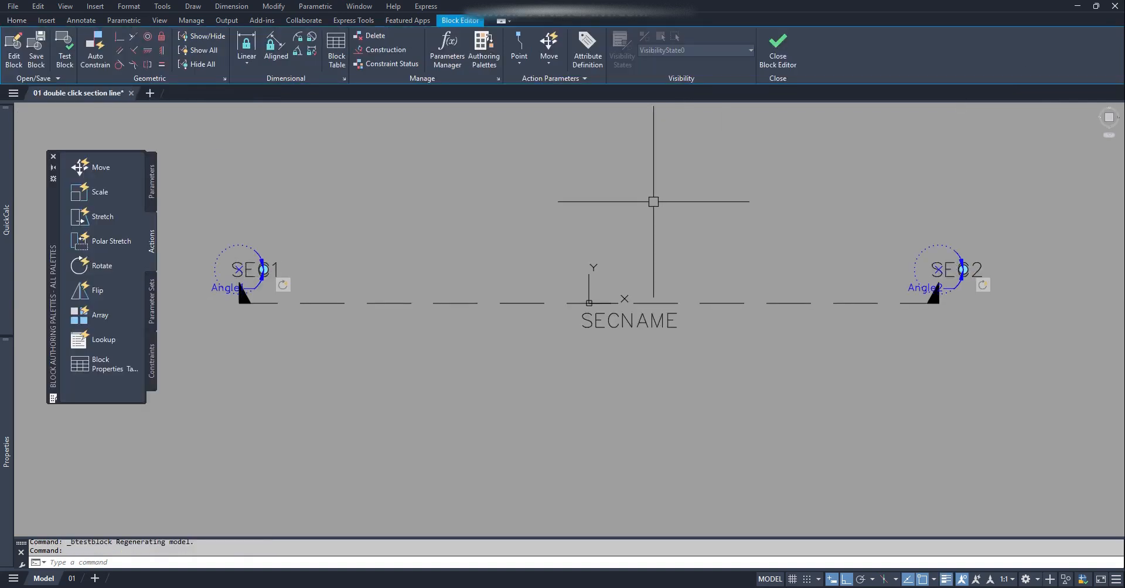
- Add a Linear parameter from the section line's SEC1 end to its SEC2 end, with the label below SECNAME
{"action": "middle_click_drag", "start_coordinate": [798, 301], "coordinate": [792, 331]}
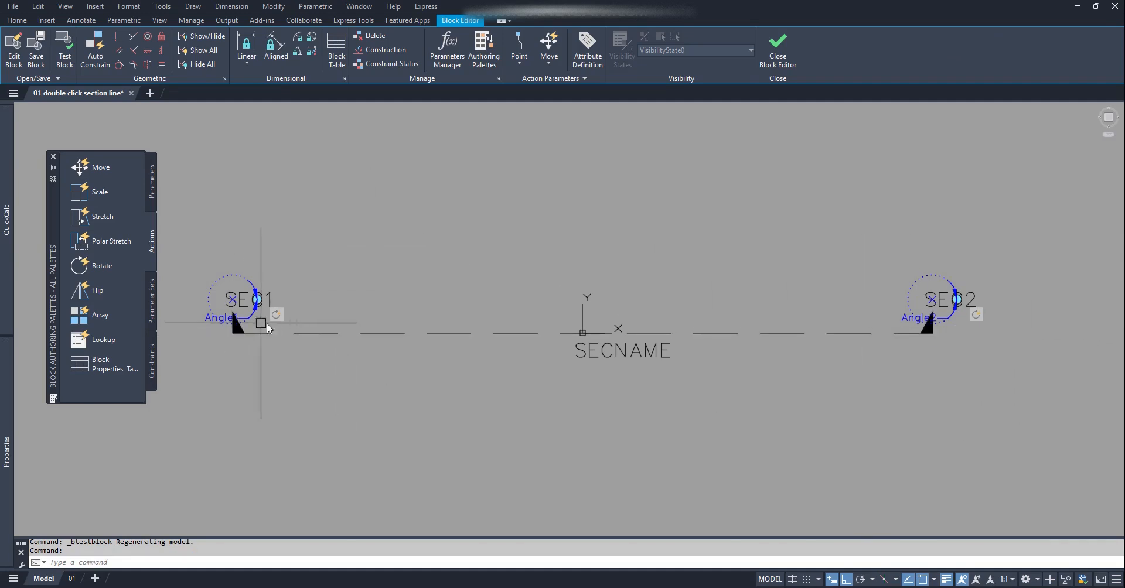
{"action": "left_click", "coordinate": [151, 183]}
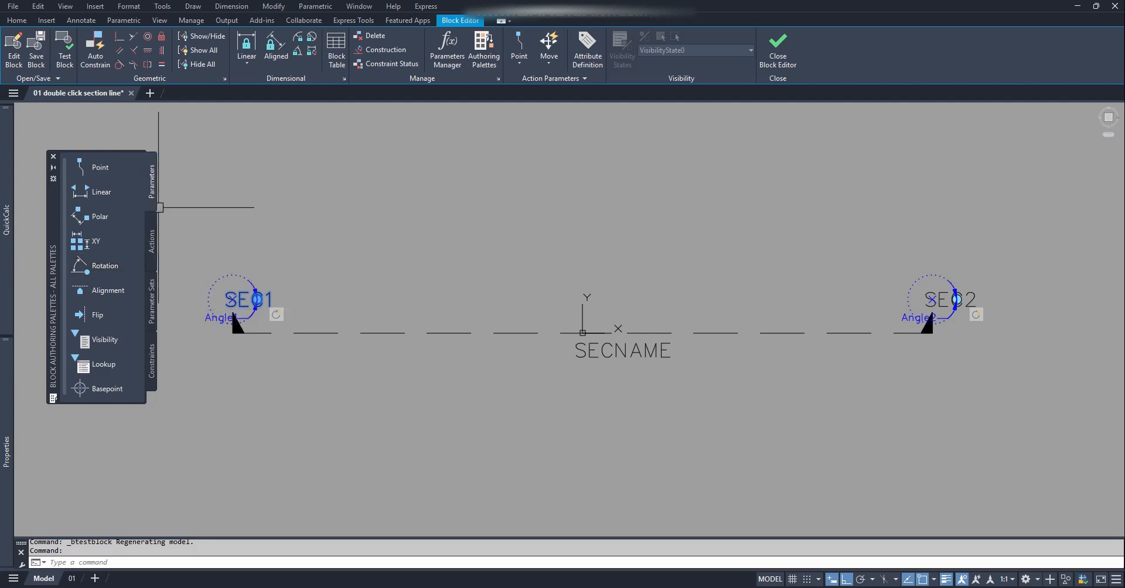
{"action": "left_click", "coordinate": [84, 194]}
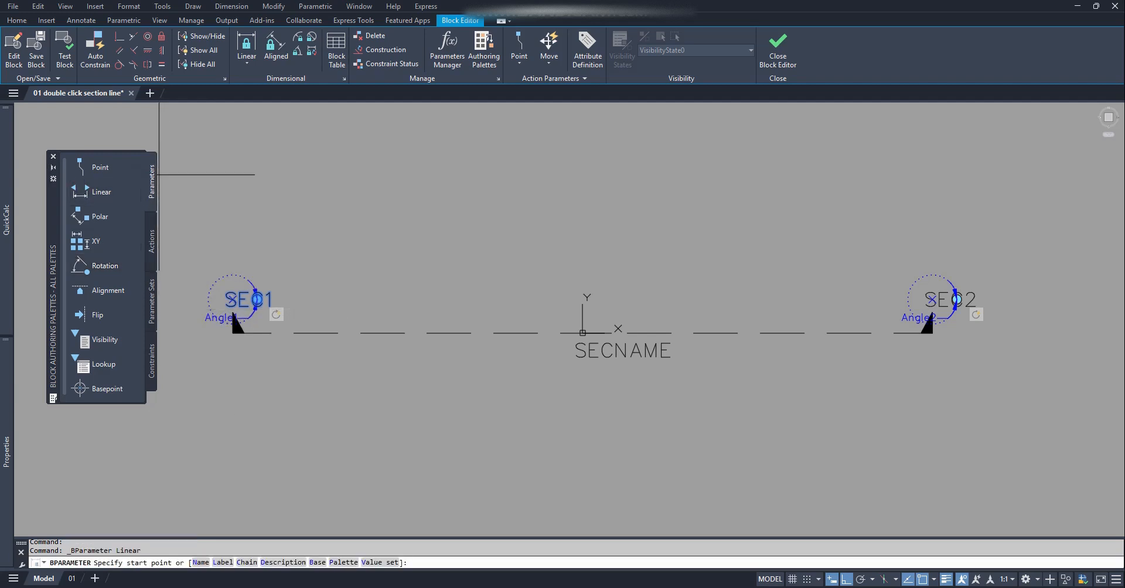
{"action": "left_click", "coordinate": [233, 333]}
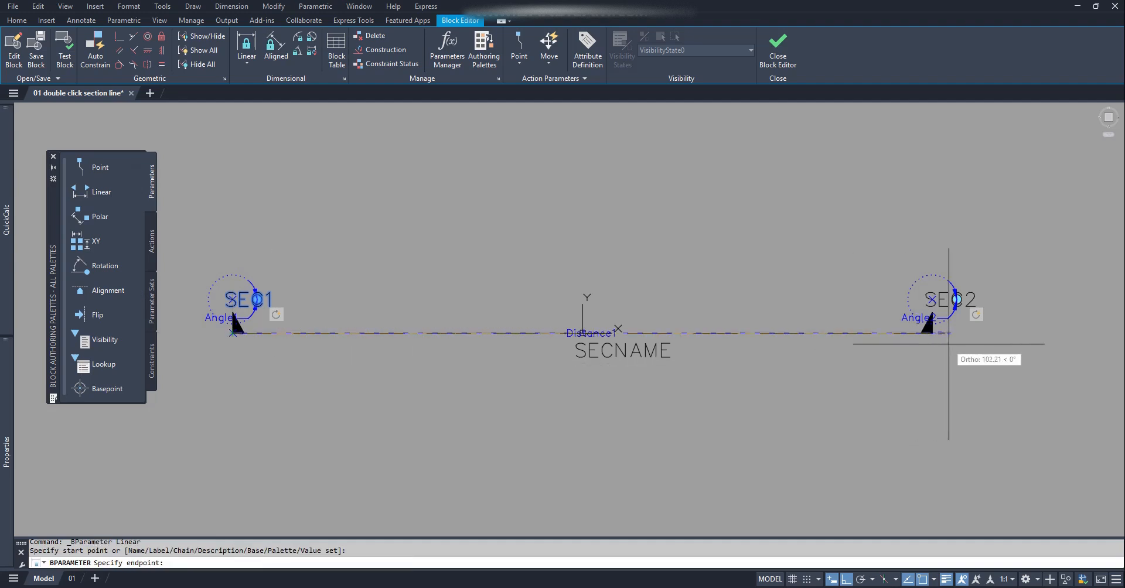
{"action": "left_click", "coordinate": [932, 333]}
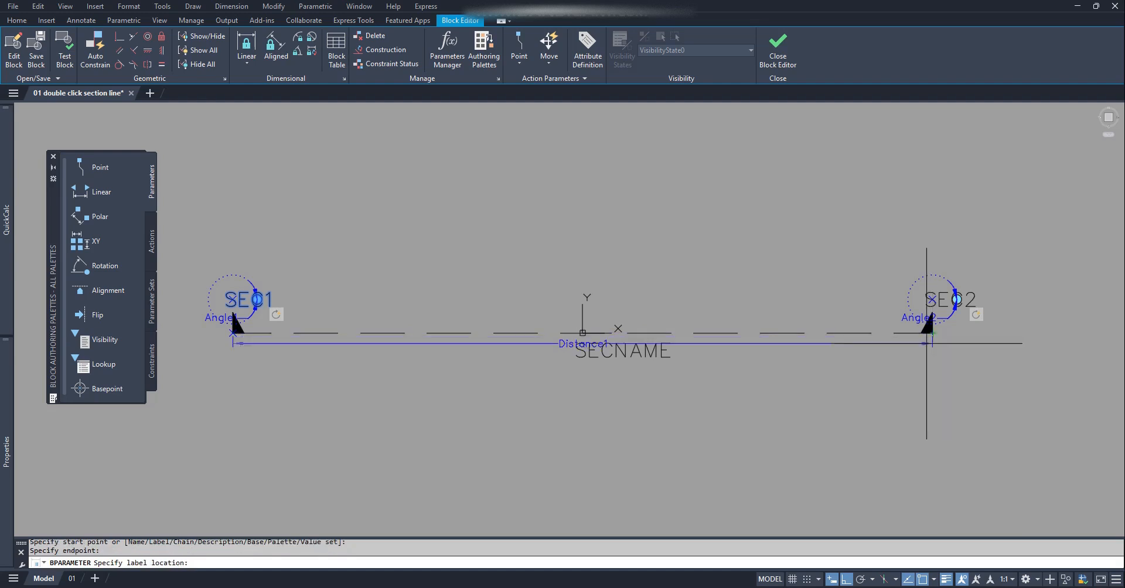
{"action": "left_click", "coordinate": [894, 376]}
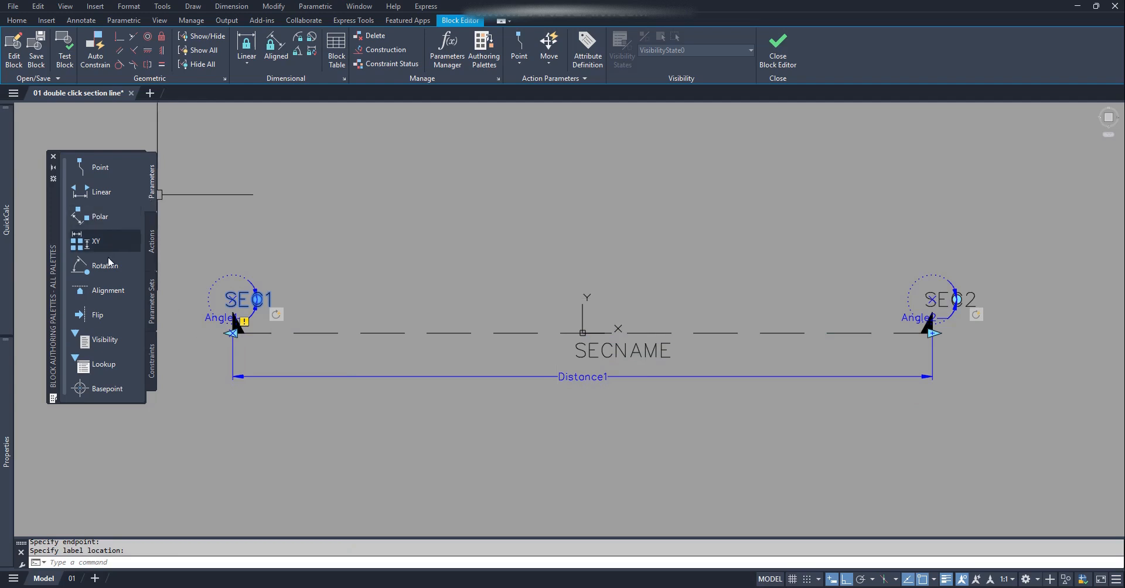
- Add a second Linear parameter in reverse, from the SEC2 end to the SEC1 end, with its label below the first one
{"action": "left_click", "coordinate": [86, 195]}
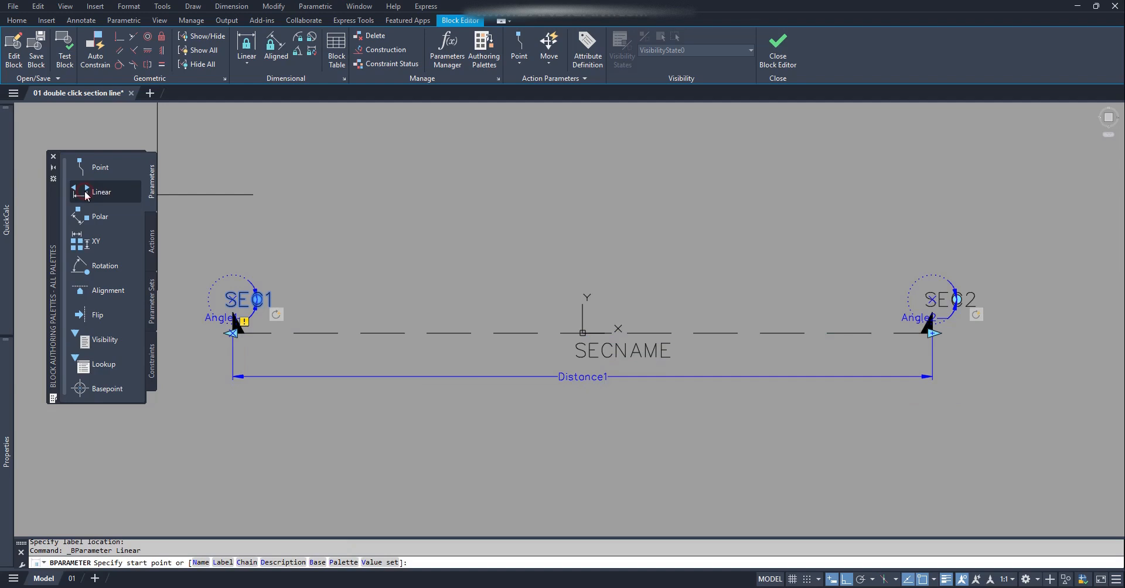
{"action": "left_click", "coordinate": [933, 332]}
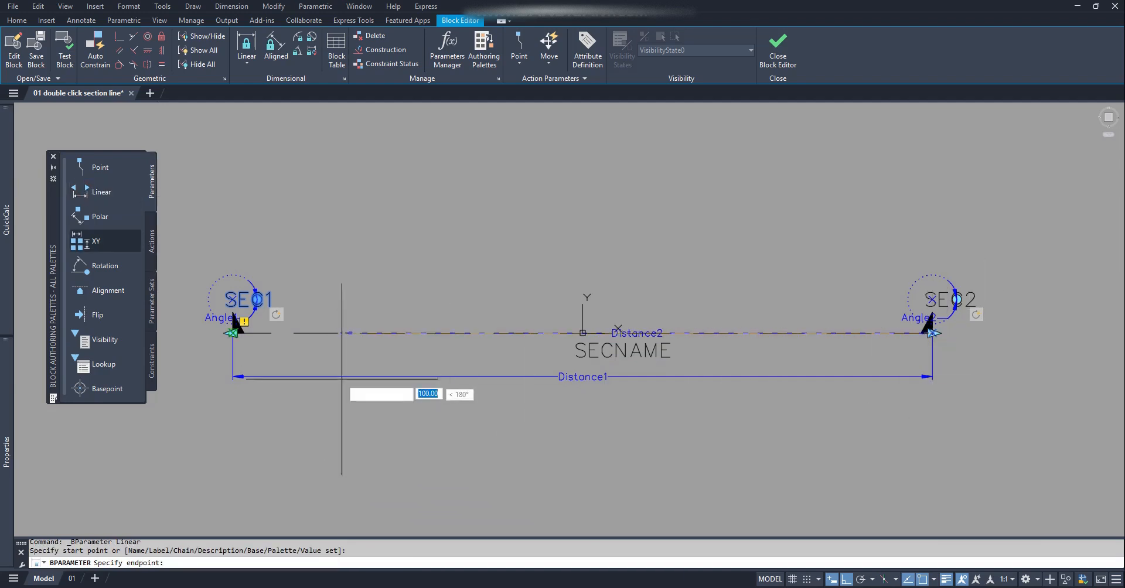
{"action": "left_click", "coordinate": [232, 333]}
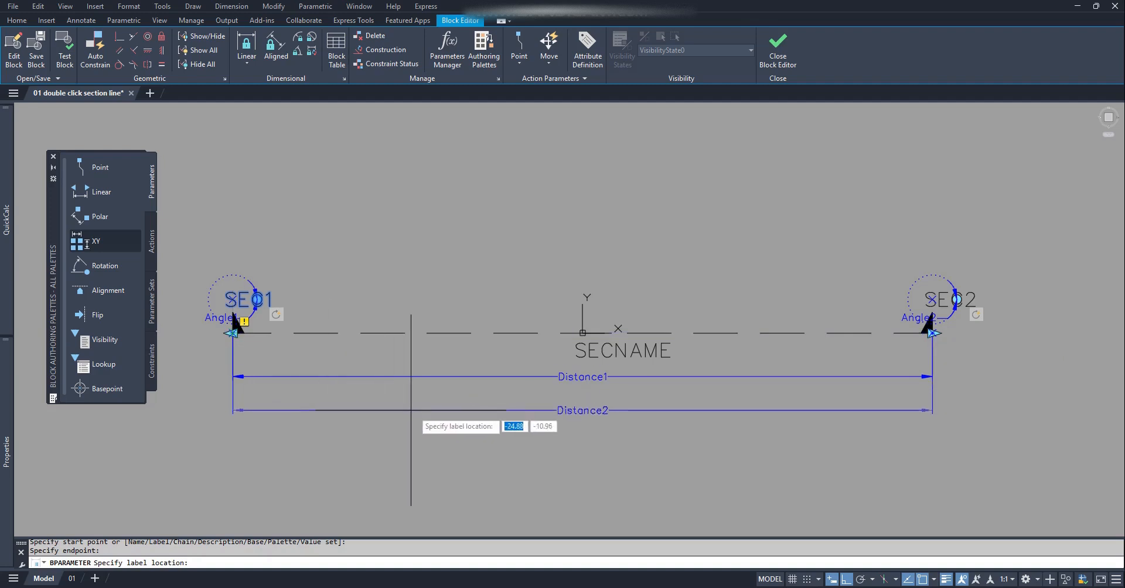
{"action": "left_click", "coordinate": [627, 402]}
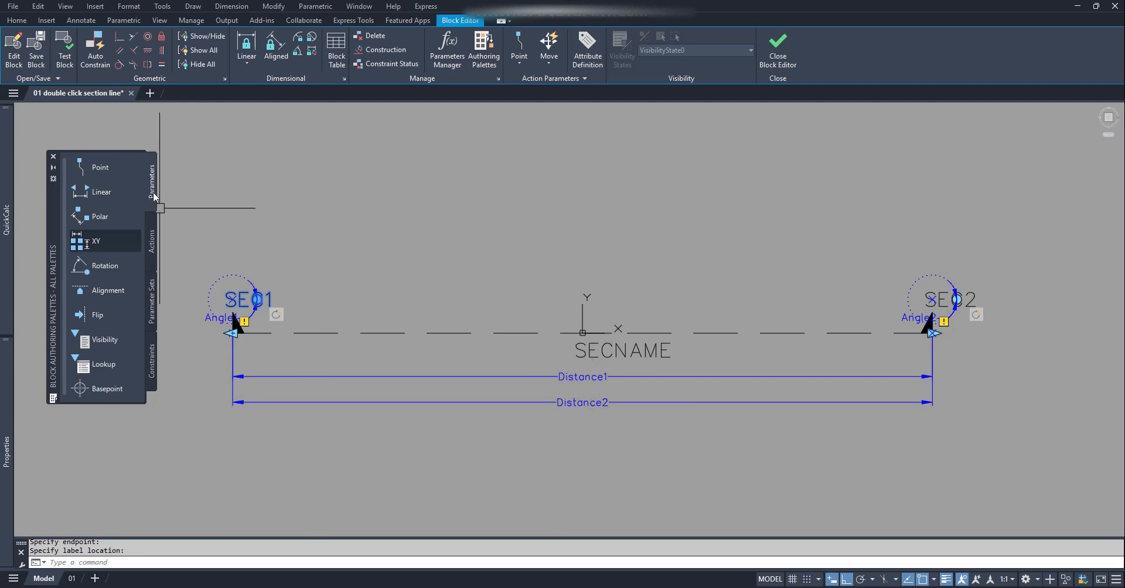
- Add a Stretch action to the Distance1 parameter at the SEC2 end, framing and selecting the label, arrowhead, line end and parameters there
{"action": "left_click", "coordinate": [152, 240]}
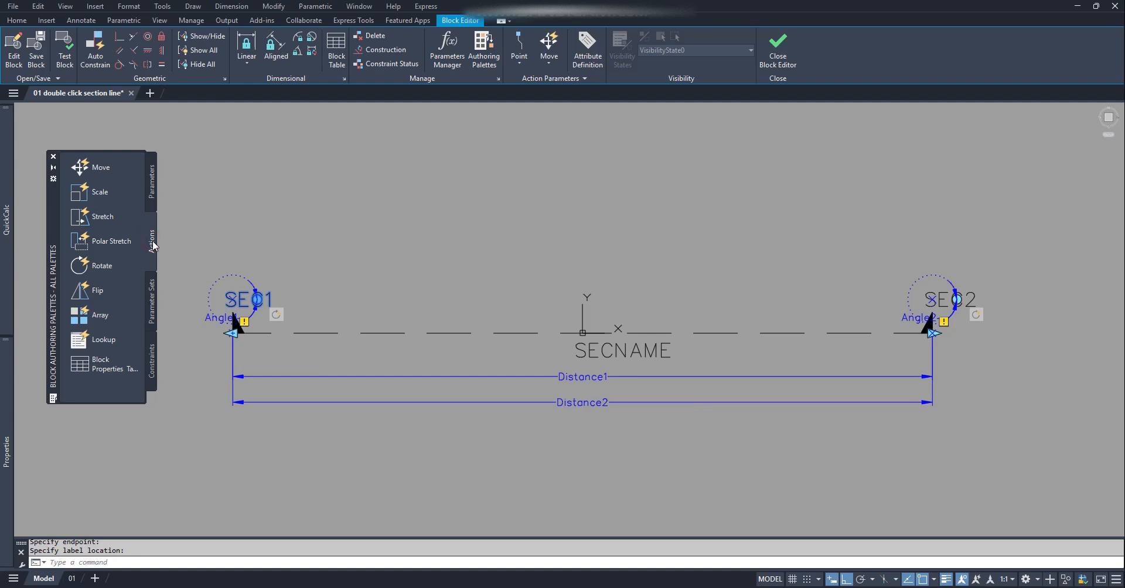
{"action": "left_click", "coordinate": [95, 217]}
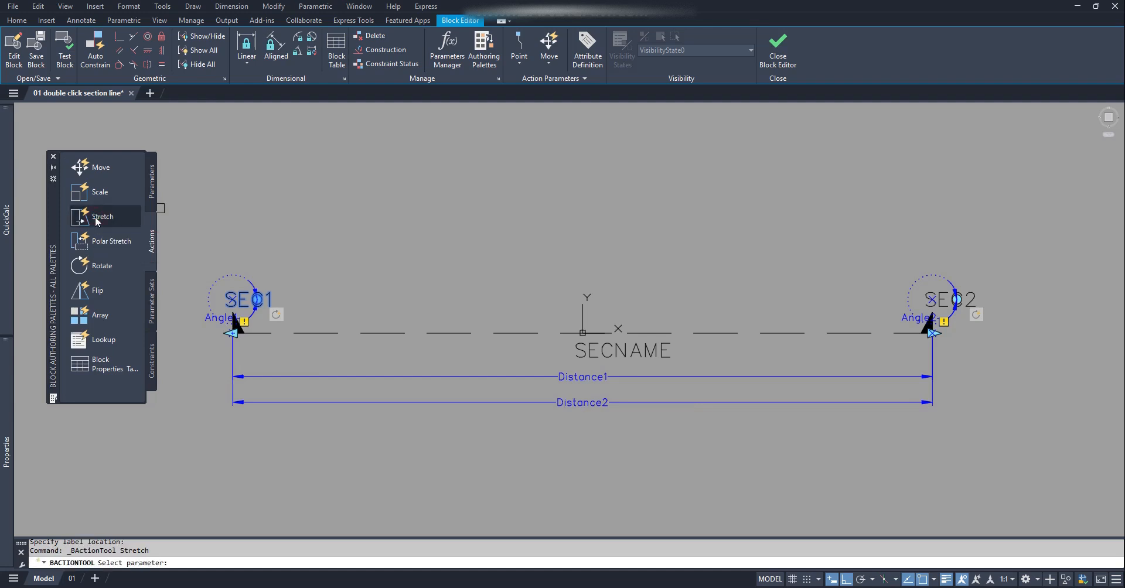
{"action": "left_click", "coordinate": [732, 377]}
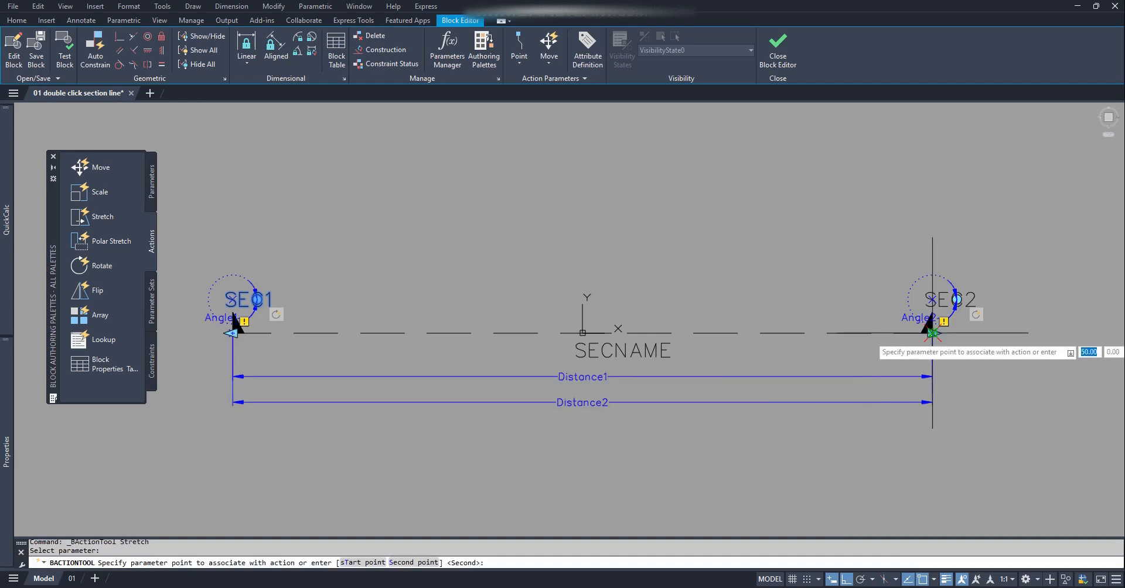
{"action": "left_click", "coordinate": [932, 332]}
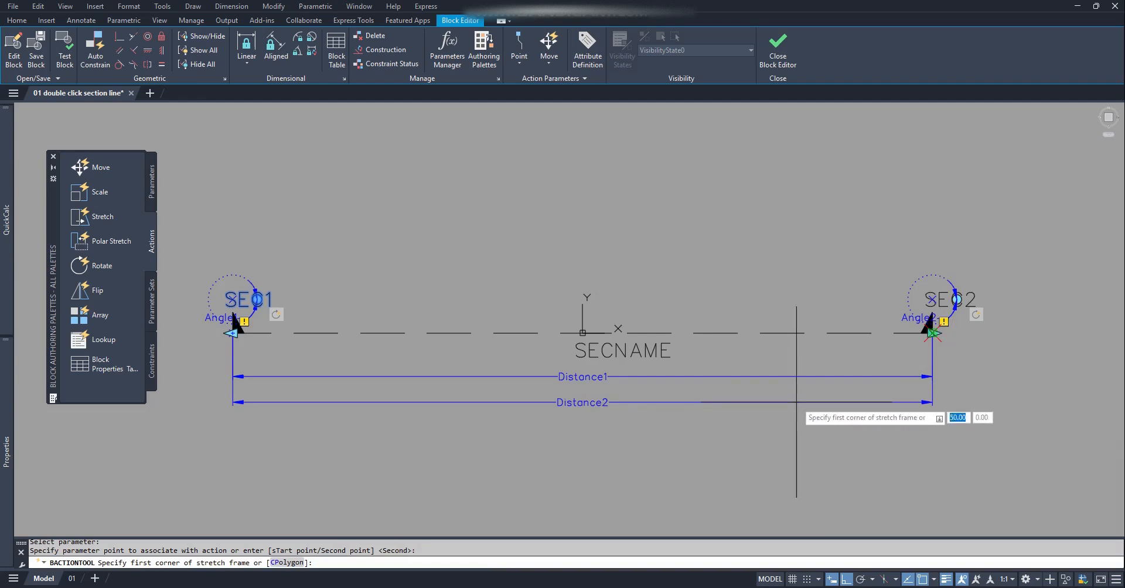
{"action": "middle_click_drag", "start_coordinate": [1073, 438], "coordinate": [971, 425]}
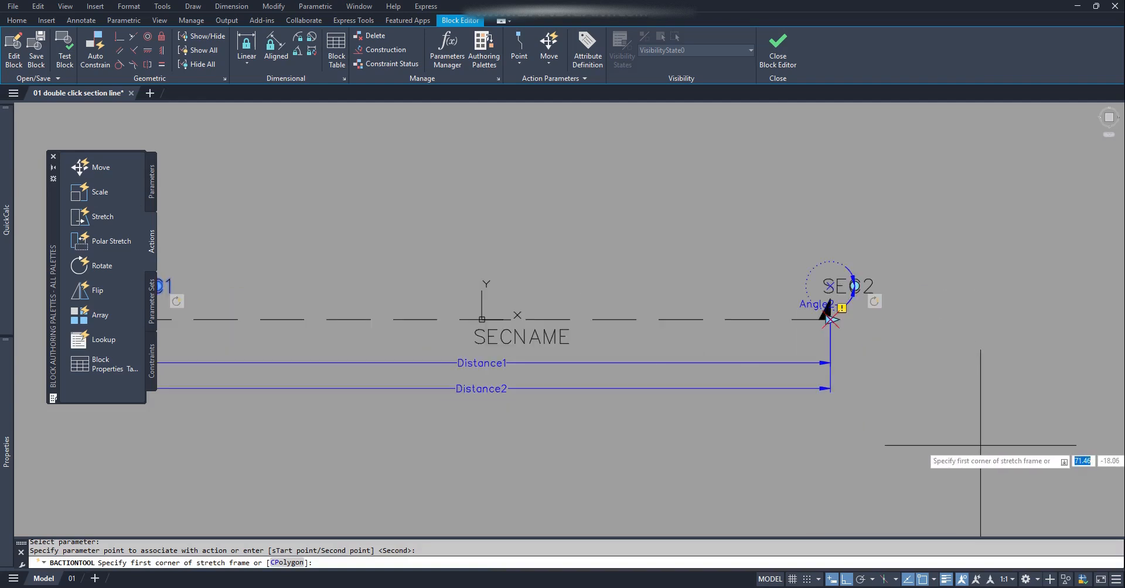
{"action": "left_click", "coordinate": [987, 449]}
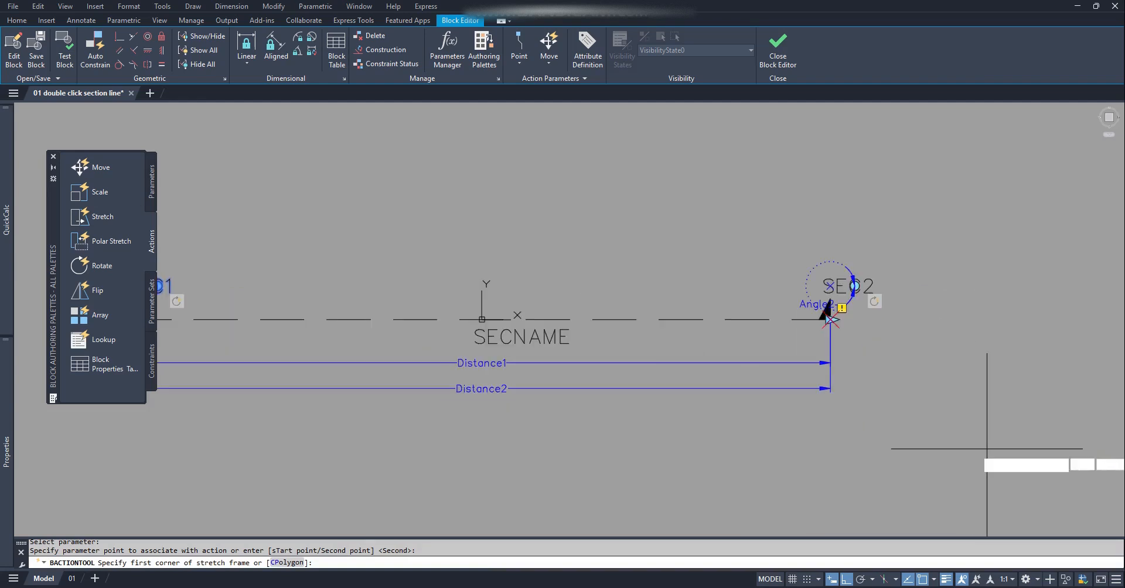
{"action": "left_click", "coordinate": [695, 193]}
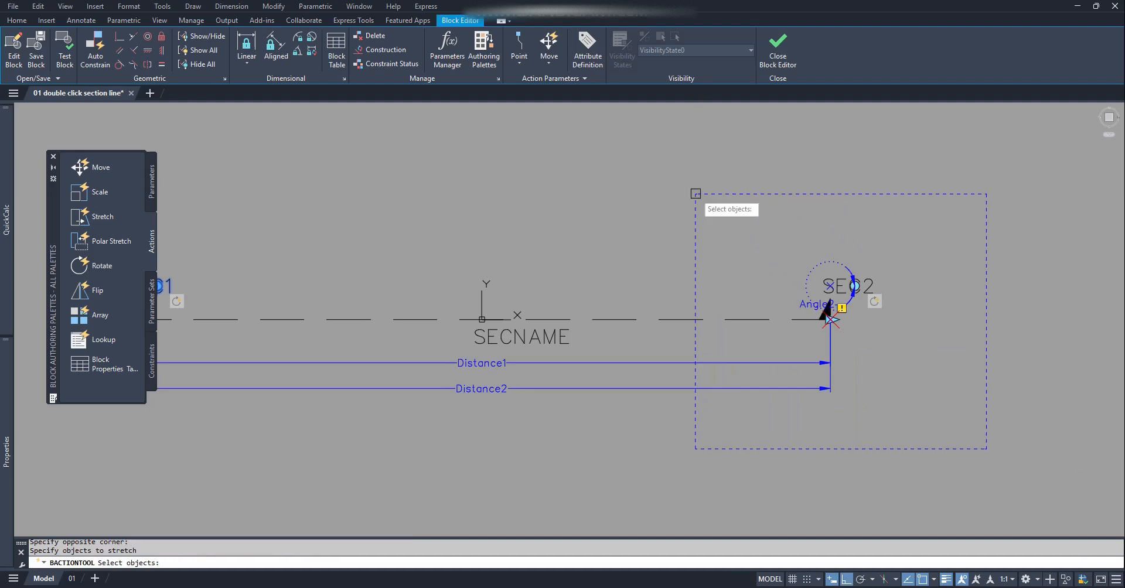
{"action": "left_click", "coordinate": [973, 437]}
{"action": "left_click", "coordinate": [756, 224]}
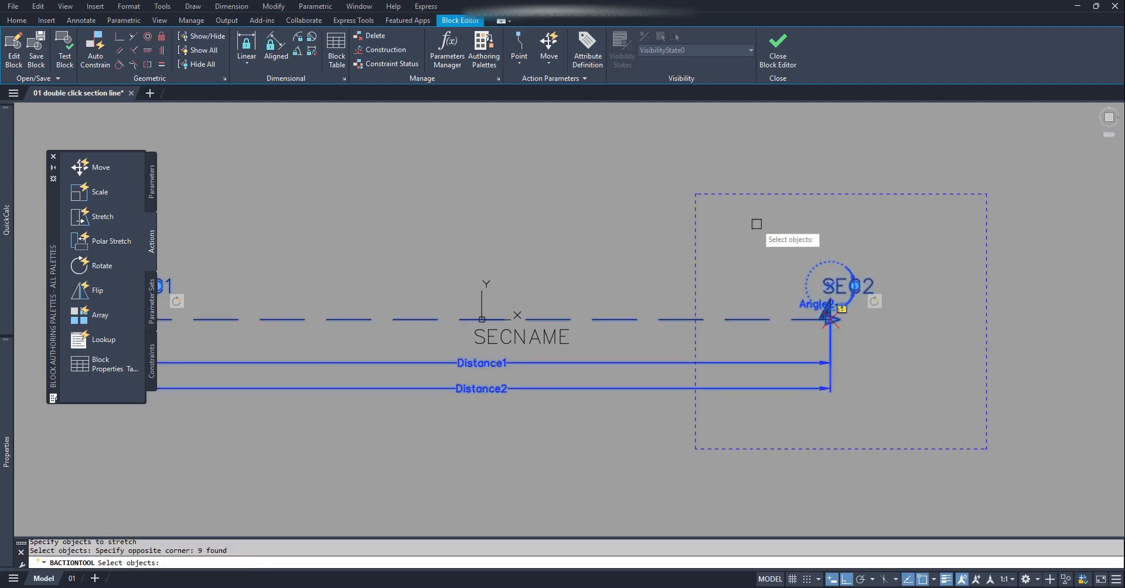
{"action": "key", "text": "Return"}
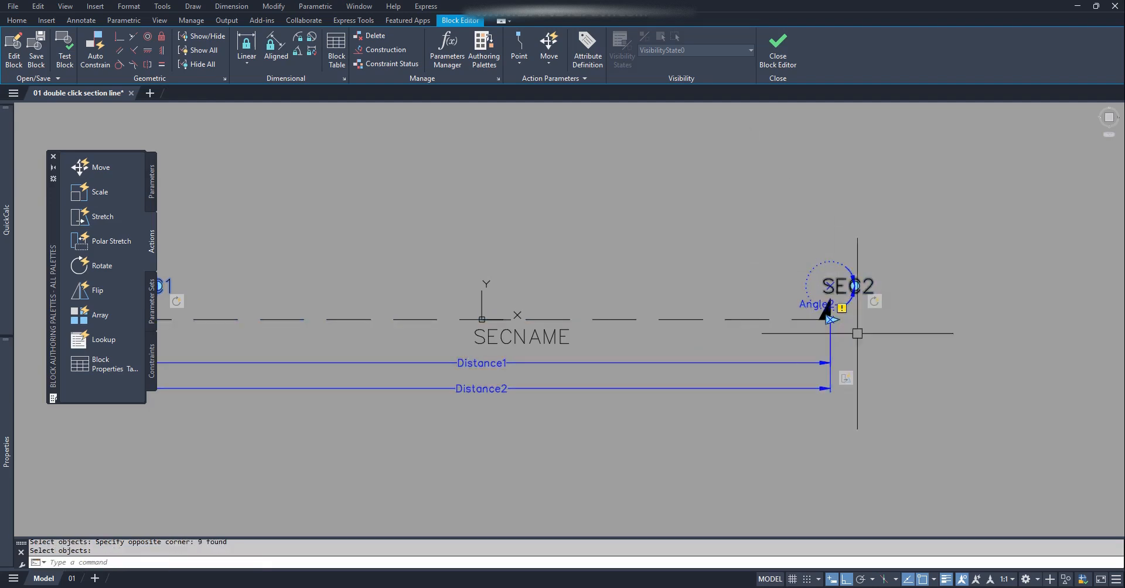
- Add a Stretch action to the Distance2 parameter at the SEC1 end, framing and selecting the label, arrowhead, line end and parameters there
{"action": "middle_click_drag", "start_coordinate": [519, 371], "coordinate": [717, 359]}
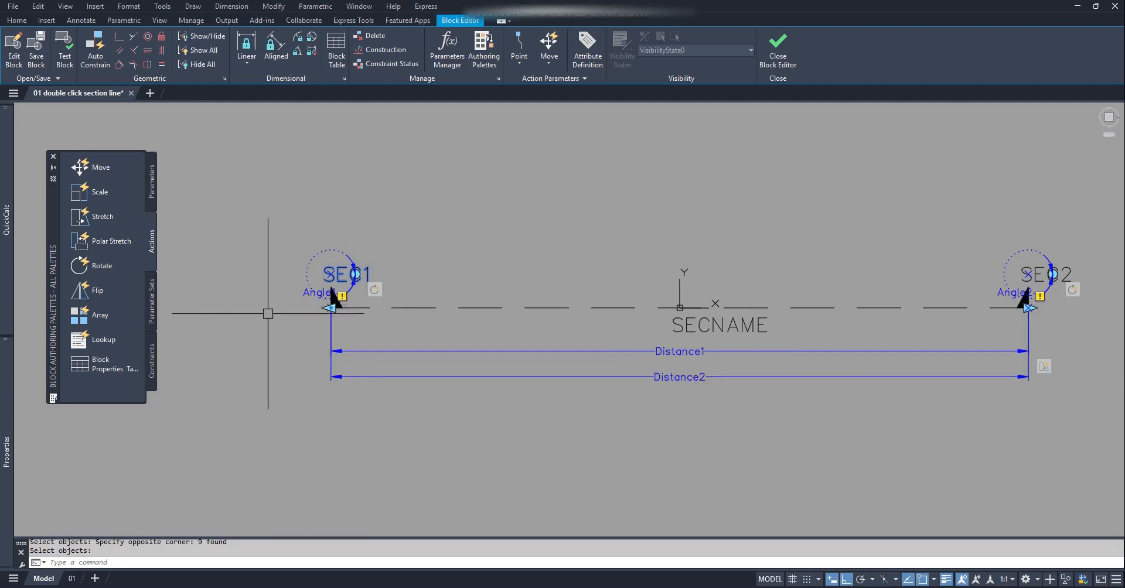
{"action": "left_click", "coordinate": [86, 219]}
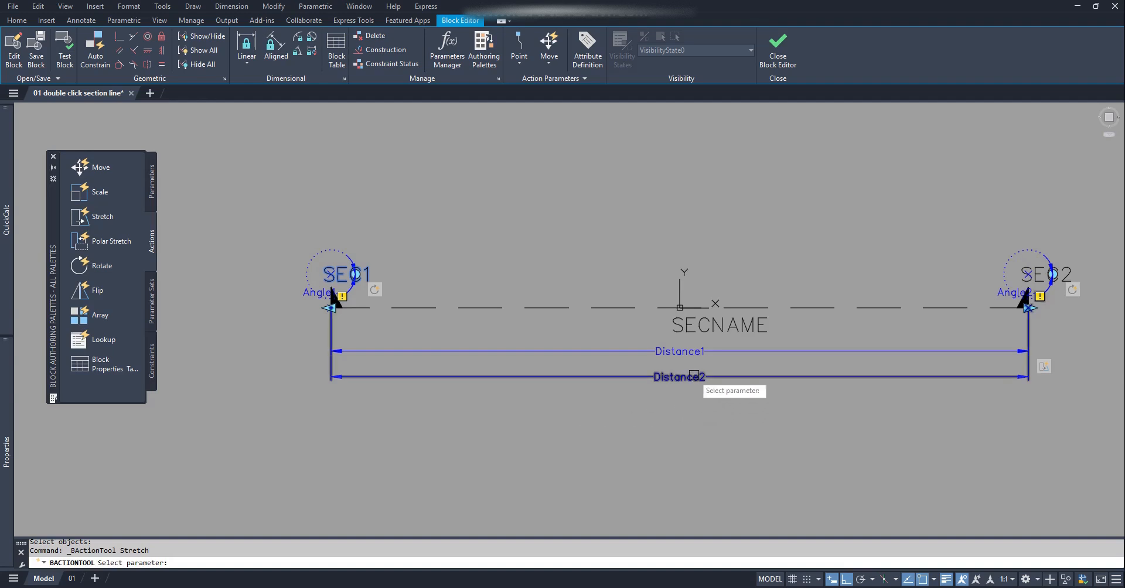
{"action": "left_click", "coordinate": [670, 376]}
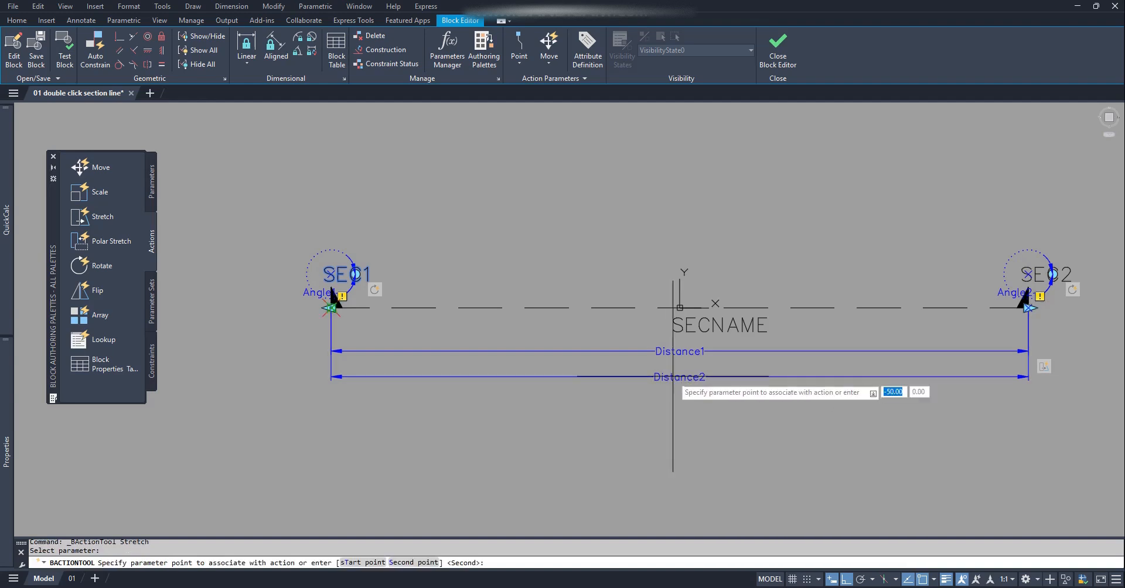
{"action": "left_click", "coordinate": [331, 308]}
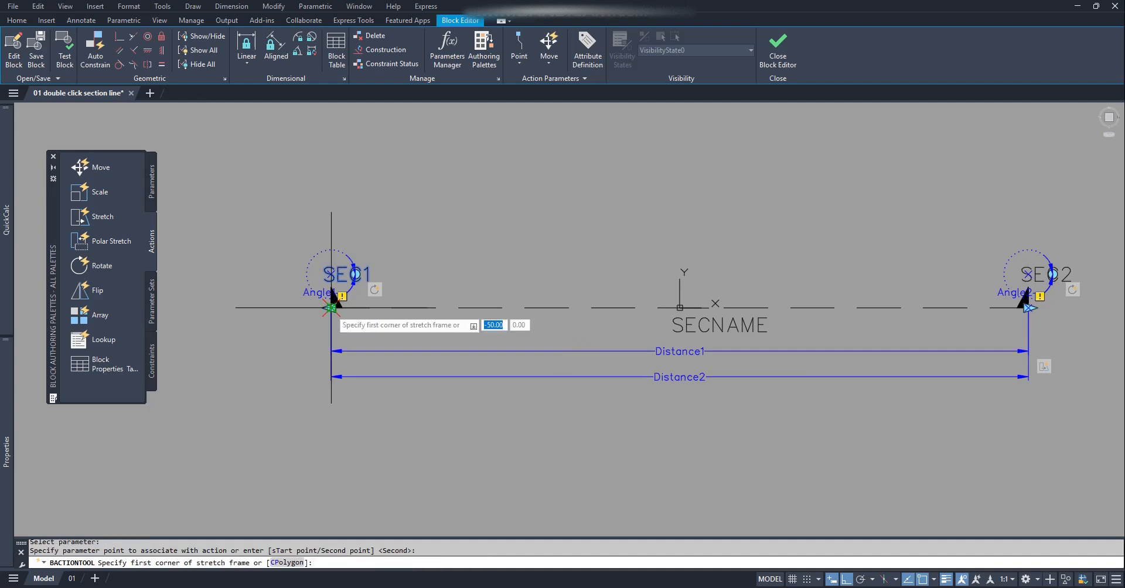
{"action": "left_click", "coordinate": [491, 466]}
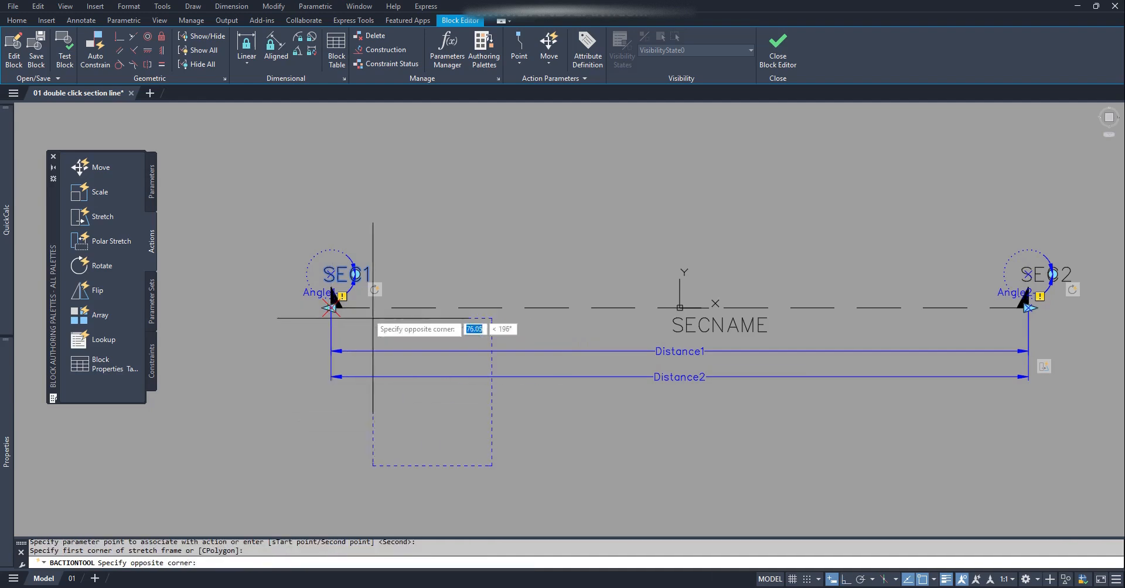
{"action": "left_click", "coordinate": [216, 177]}
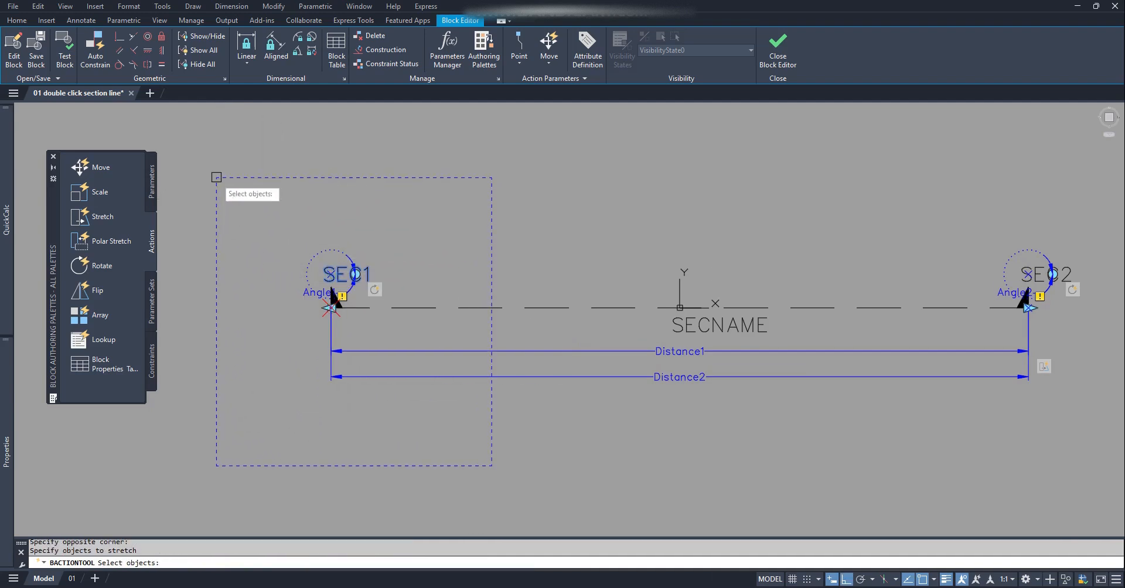
{"action": "left_click", "coordinate": [477, 449]}
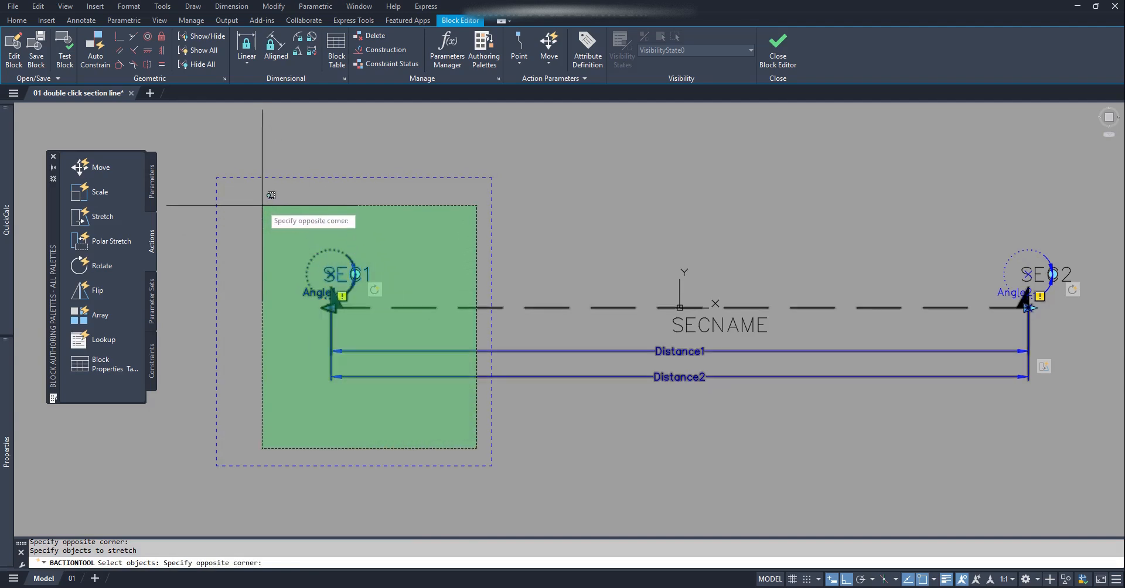
{"action": "left_click", "coordinate": [262, 206]}
{"action": "key", "text": "Return"}
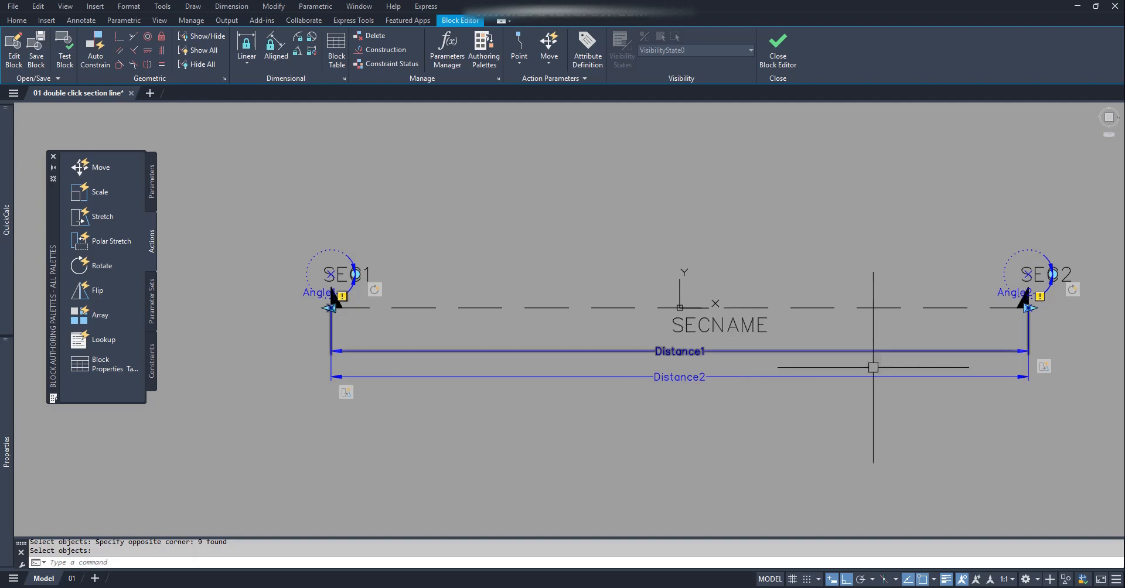
- Open the clicksec block in a test block window and zoom to its extents
{"action": "left_click", "coordinate": [65, 52]}
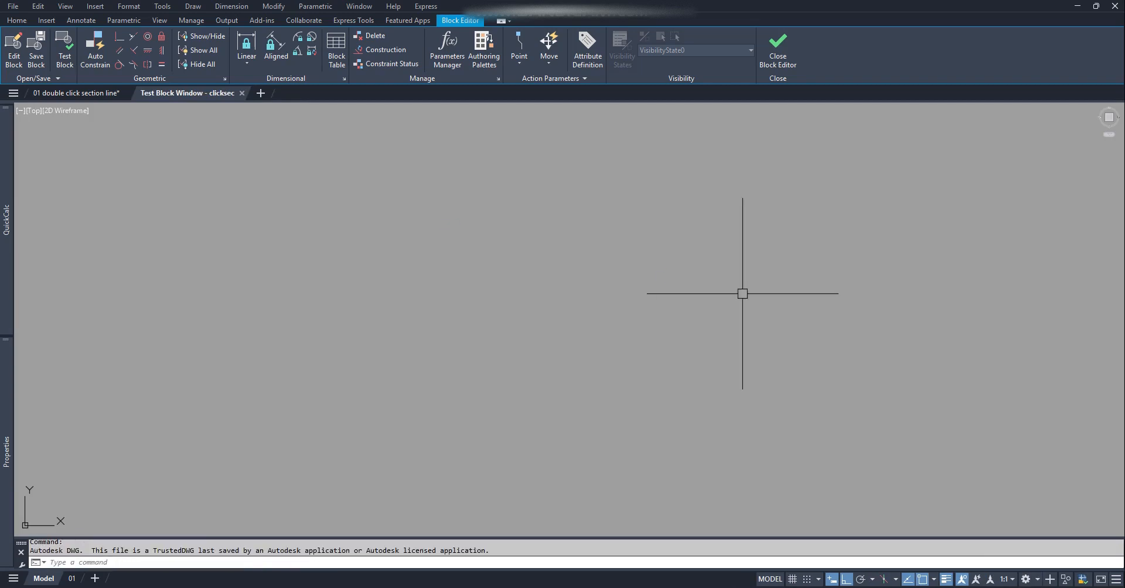
{"action": "type", "text": "z"}
{"action": "key", "text": "Return"}
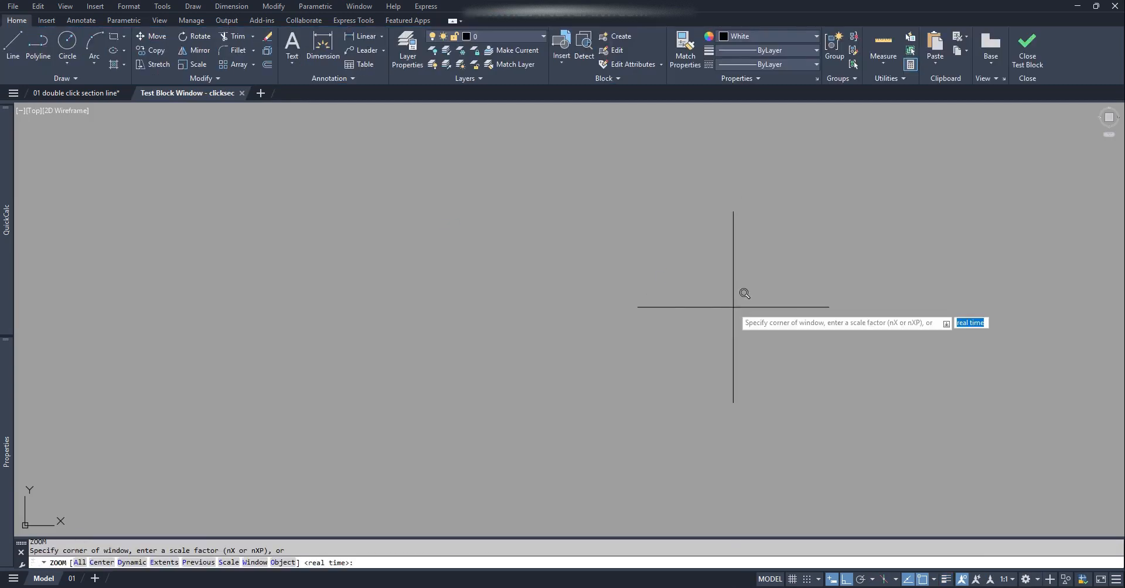
{"action": "key", "text": "Return"}
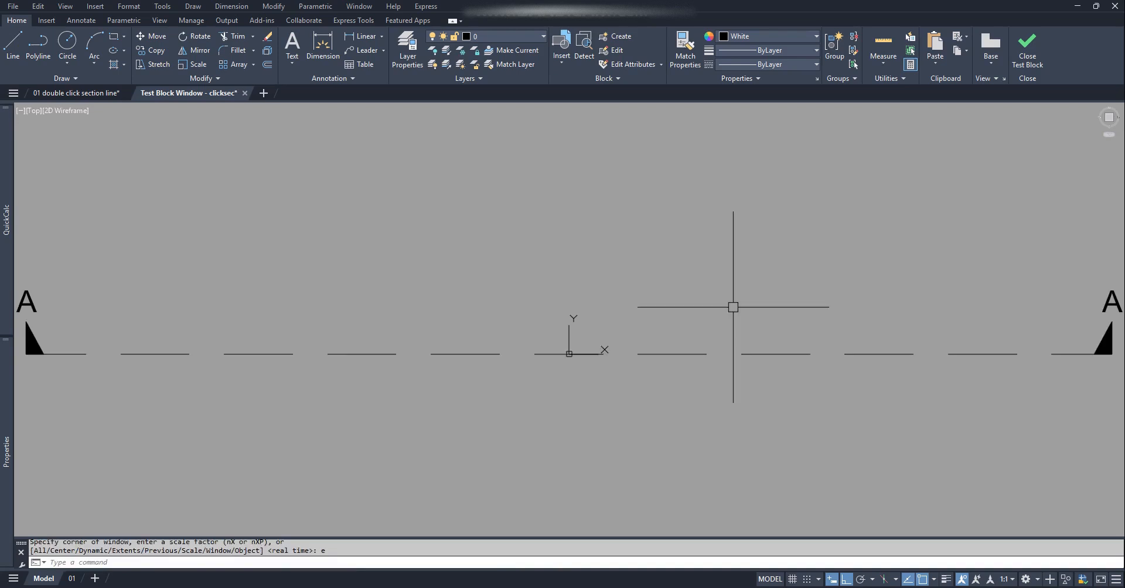
- Test the stretch grips at both ends of the section line, lengthening and shortening it horizontally
{"action": "left_click", "coordinate": [867, 343]}
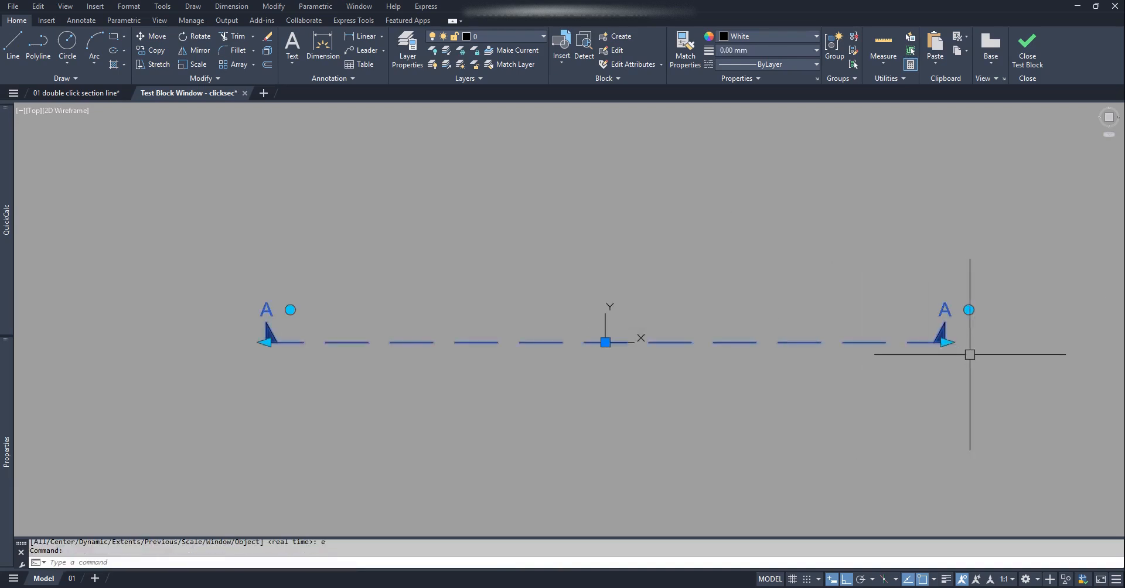
{"action": "left_click", "coordinate": [946, 343]}
{"action": "left_click", "coordinate": [1065, 342]}
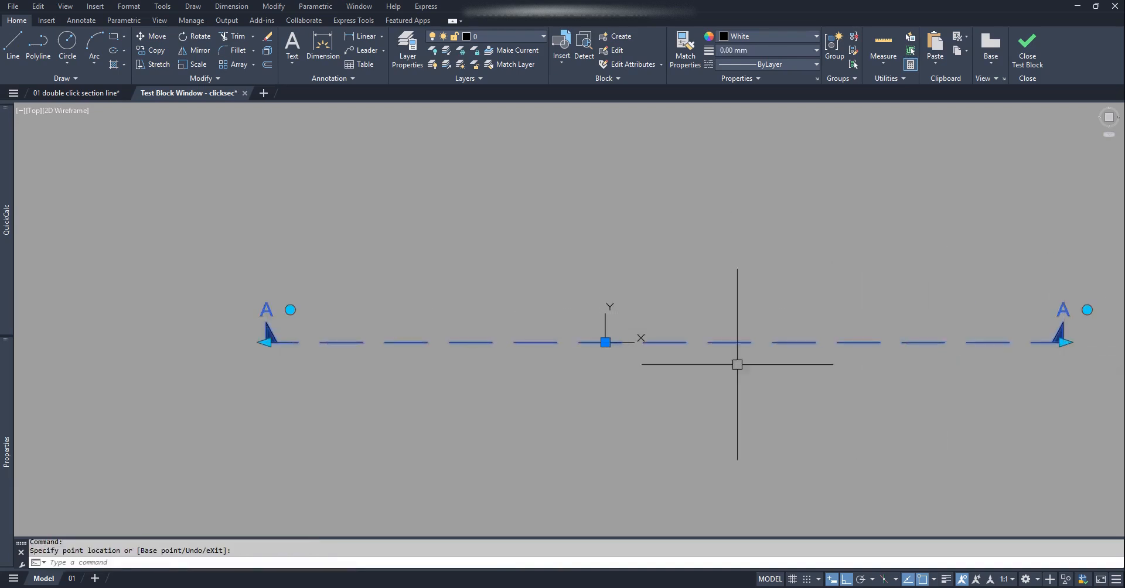
{"action": "left_click", "coordinate": [264, 342]}
{"action": "left_click", "coordinate": [90, 357]}
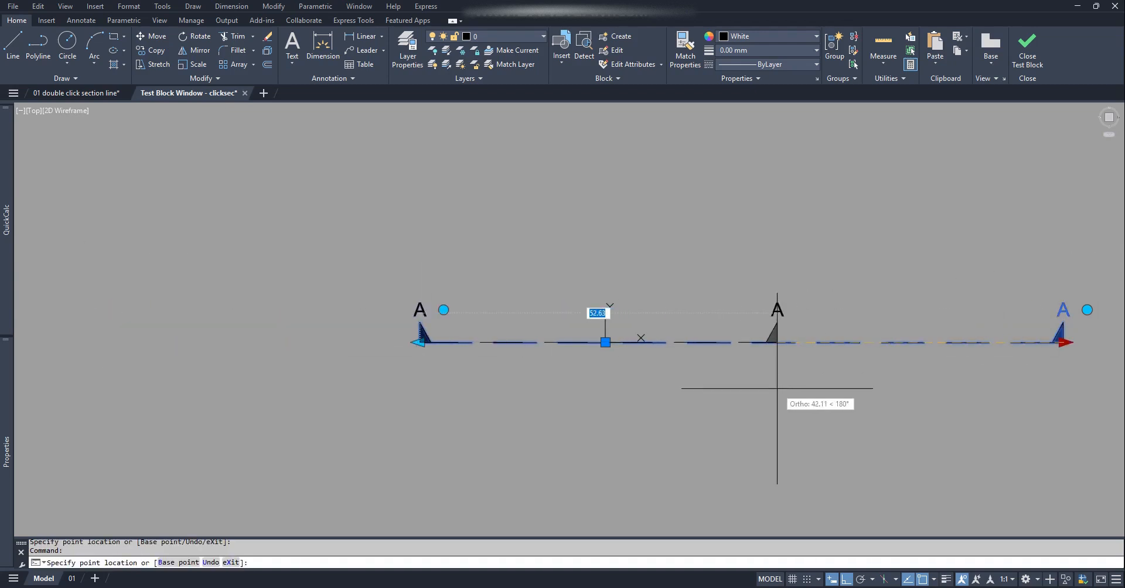
{"action": "left_click", "coordinate": [784, 371]}
- Test rotating the SEC2 end label and stretching that end outward again, and close the test block window
{"action": "left_click", "coordinate": [801, 309]}
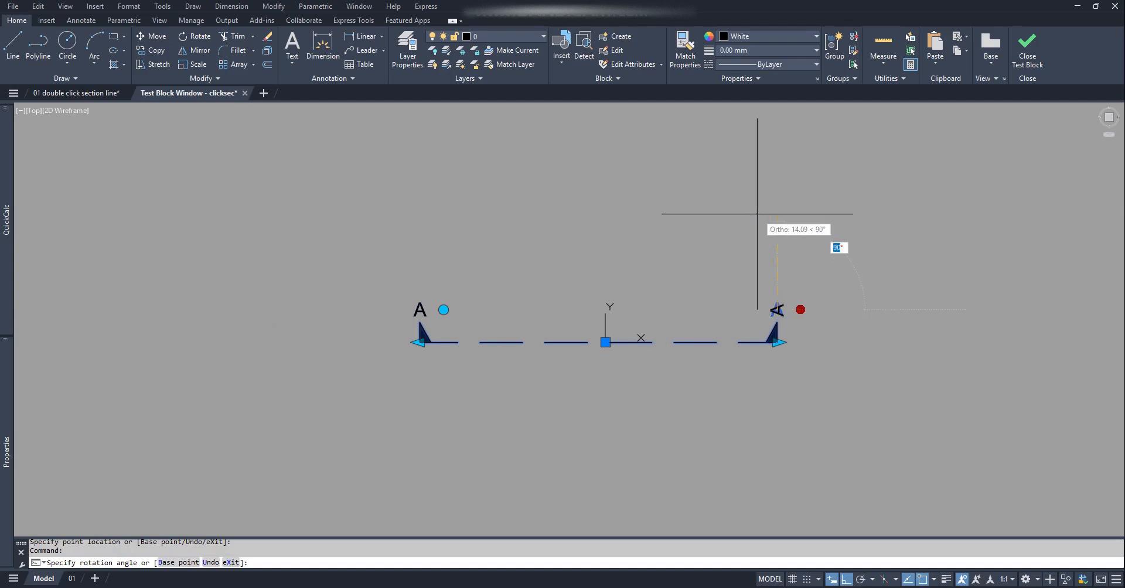
{"action": "left_click", "coordinate": [778, 343]}
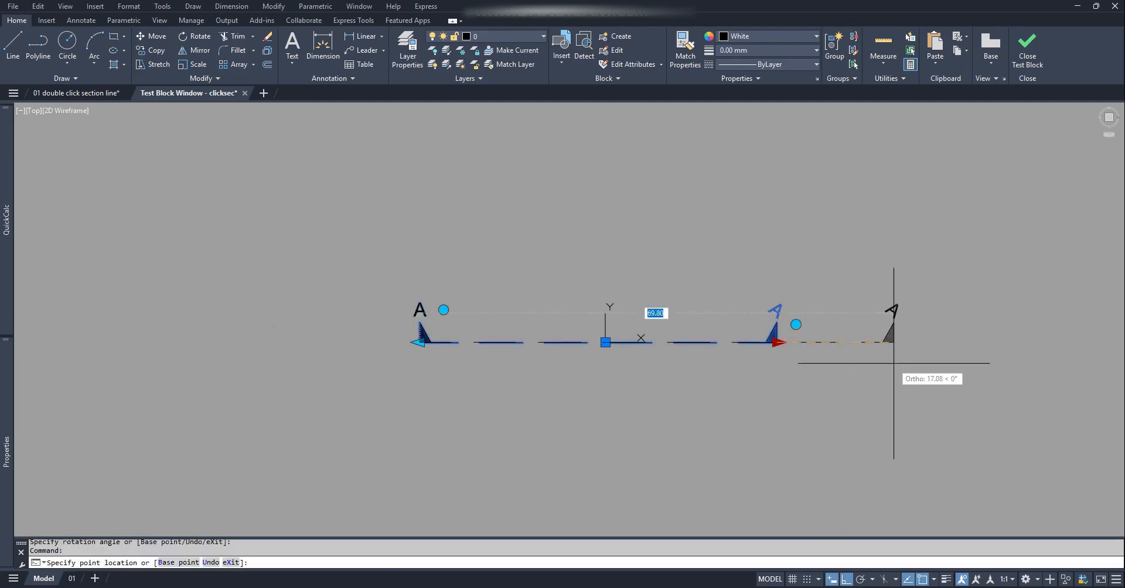
{"action": "left_click", "coordinate": [894, 364]}
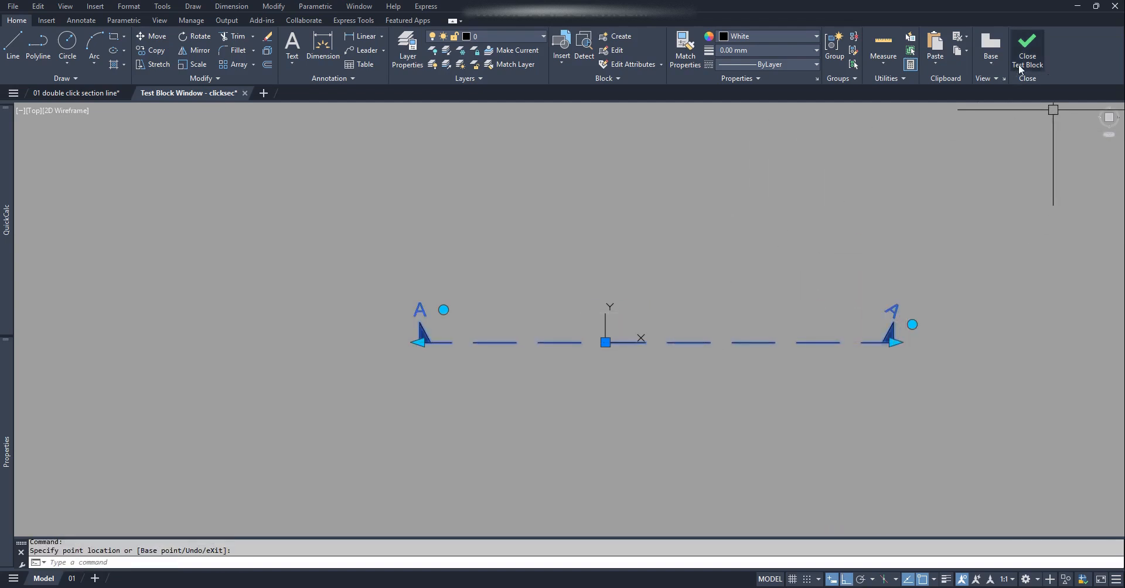
{"action": "left_click", "coordinate": [1027, 53]}
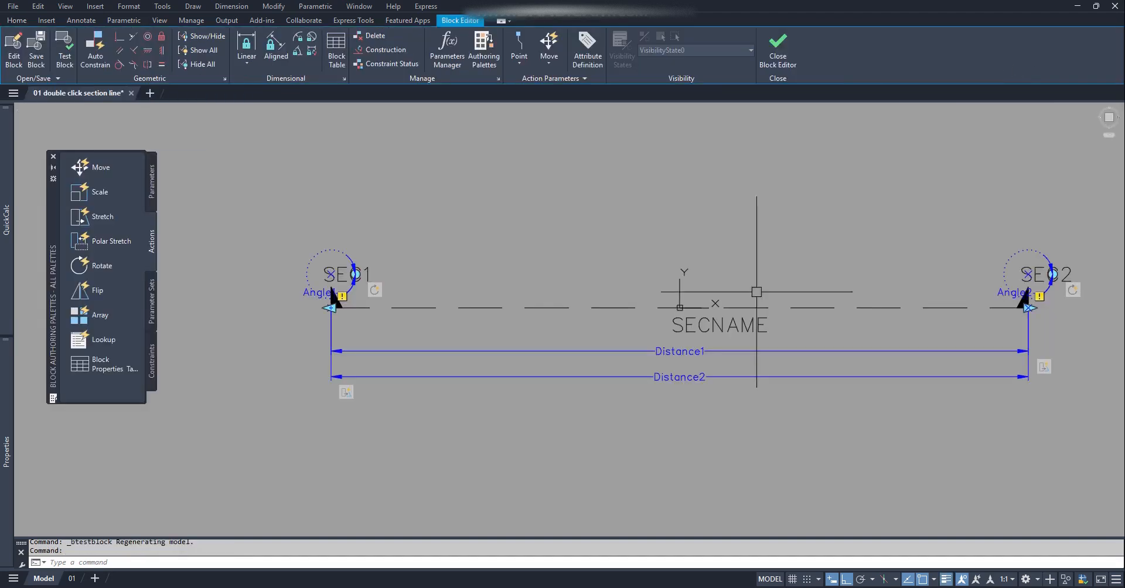
- Add a Rotation parameter based at the block origin on the section line, with a radius of about 13.86 and a default angle of 360
{"action": "middle_click_drag", "start_coordinate": [797, 354], "coordinate": [712, 338]}
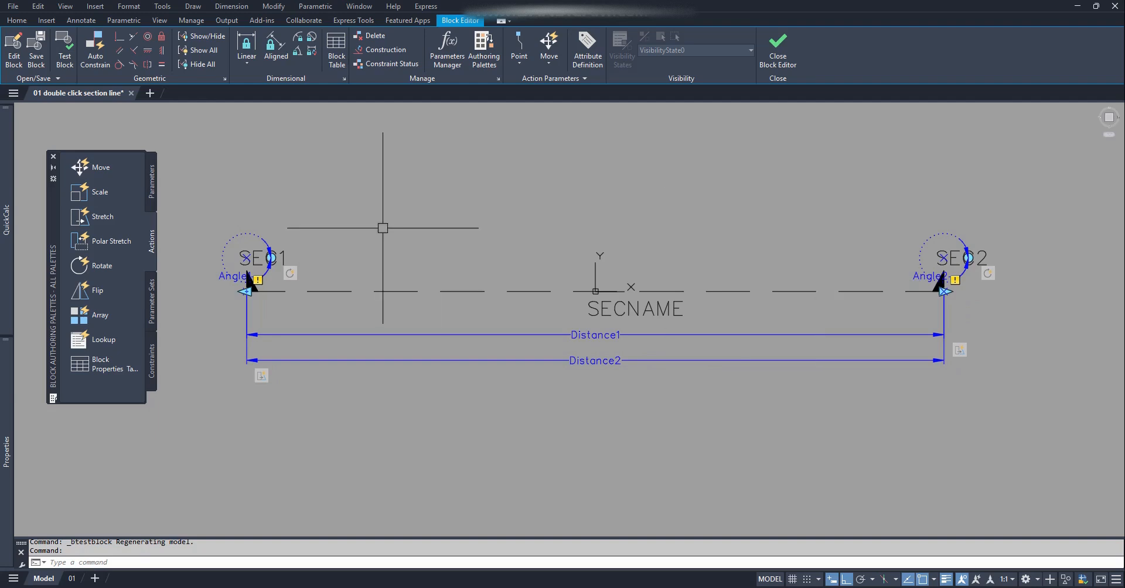
{"action": "left_click", "coordinate": [151, 187]}
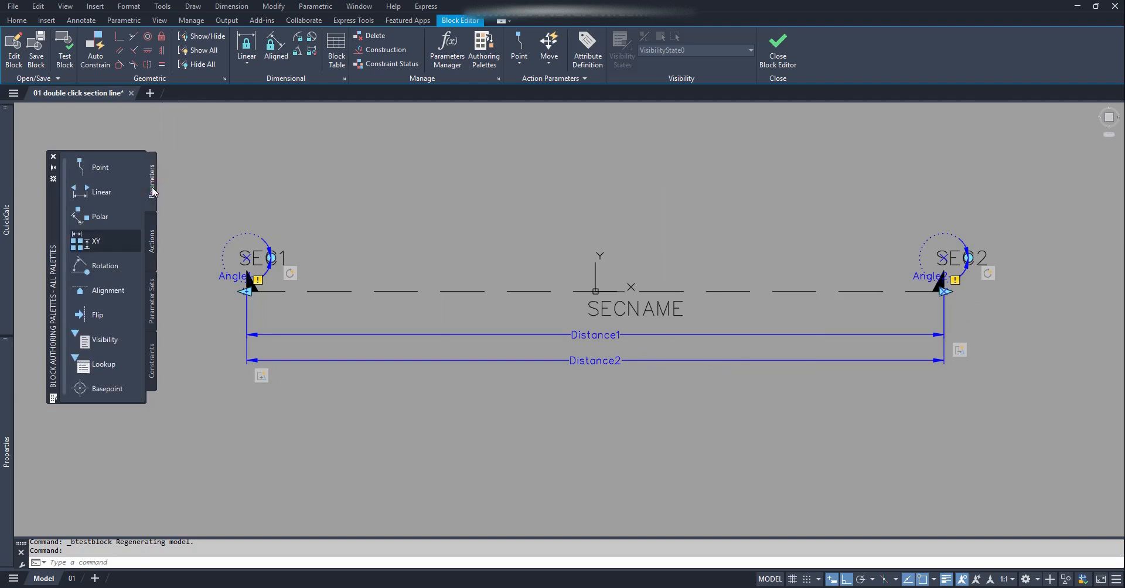
{"action": "left_click", "coordinate": [104, 267]}
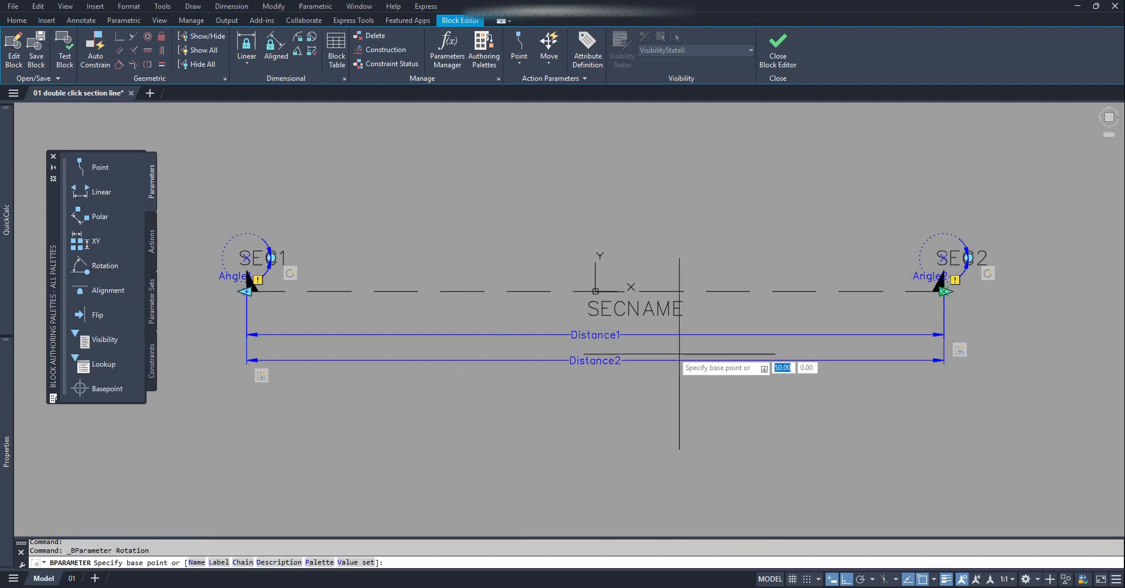
{"action": "left_click", "coordinate": [596, 291]}
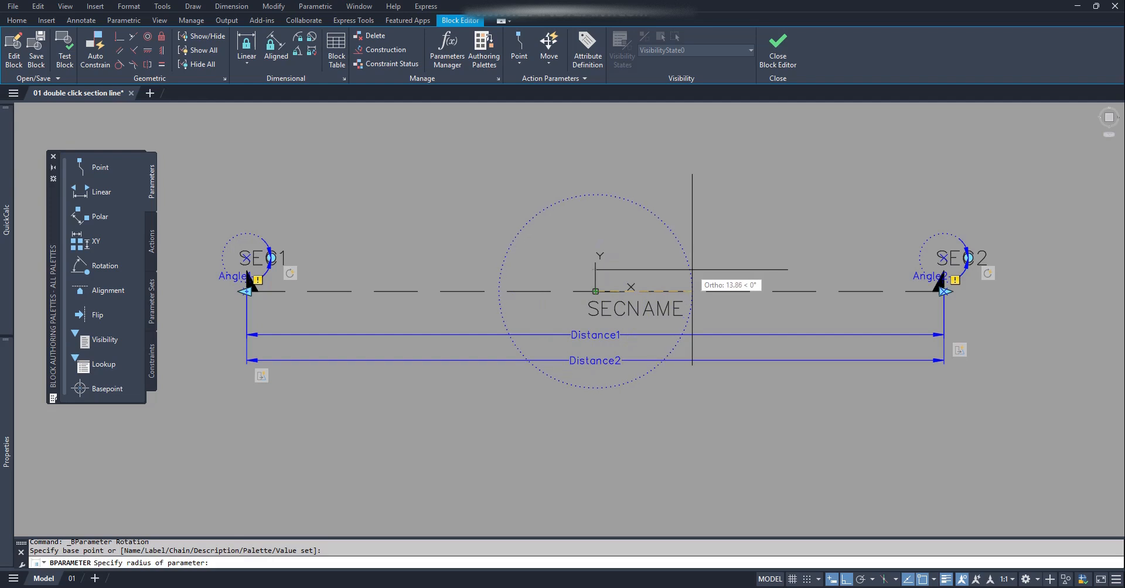
{"action": "left_click", "coordinate": [692, 270]}
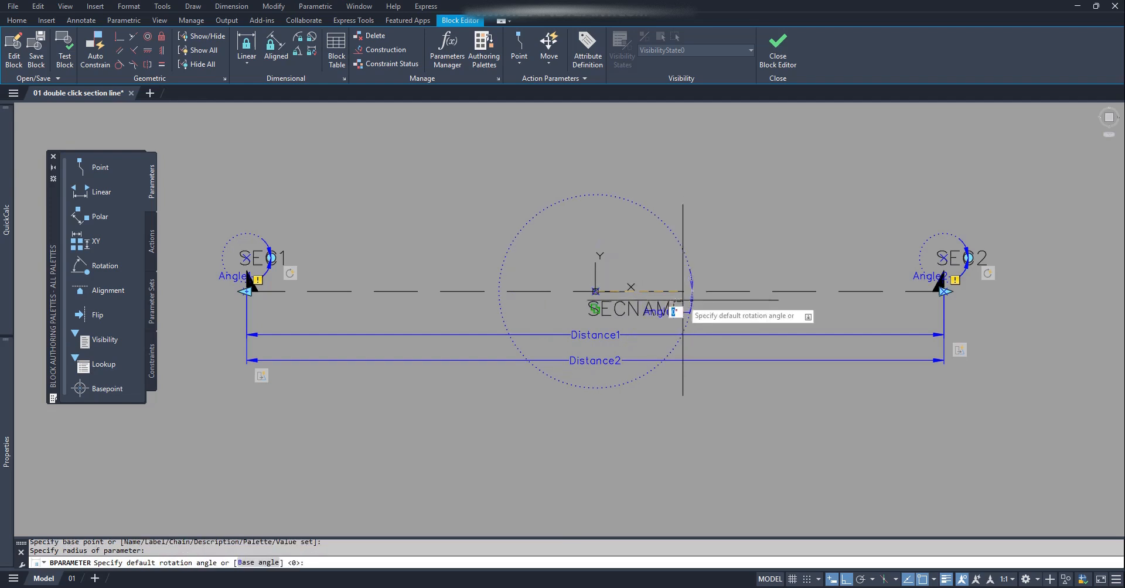
{"action": "type", "text": "360"}
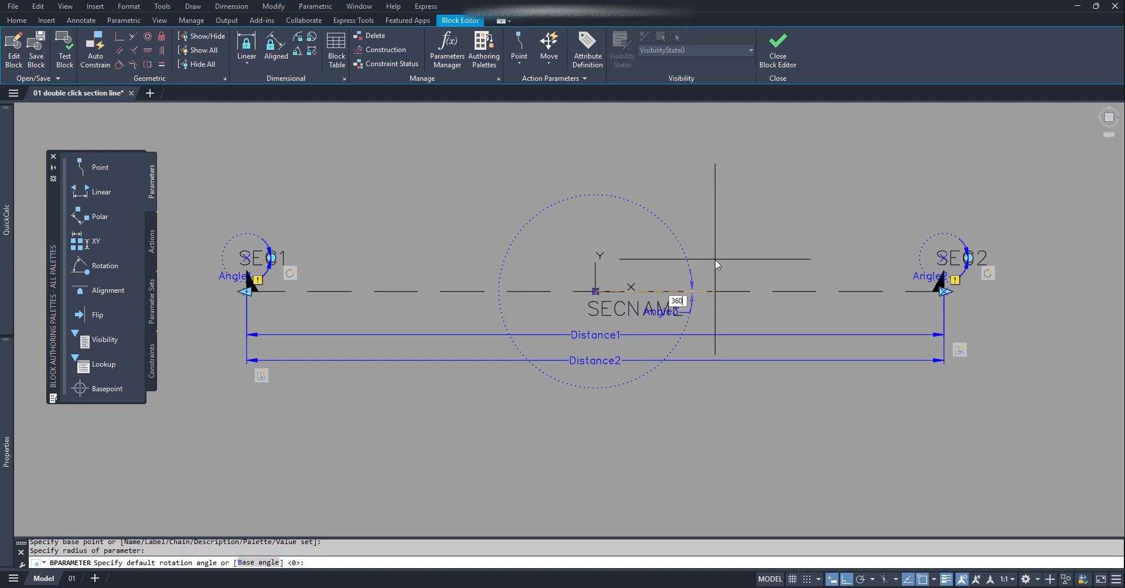
{"action": "key", "text": "Return"}
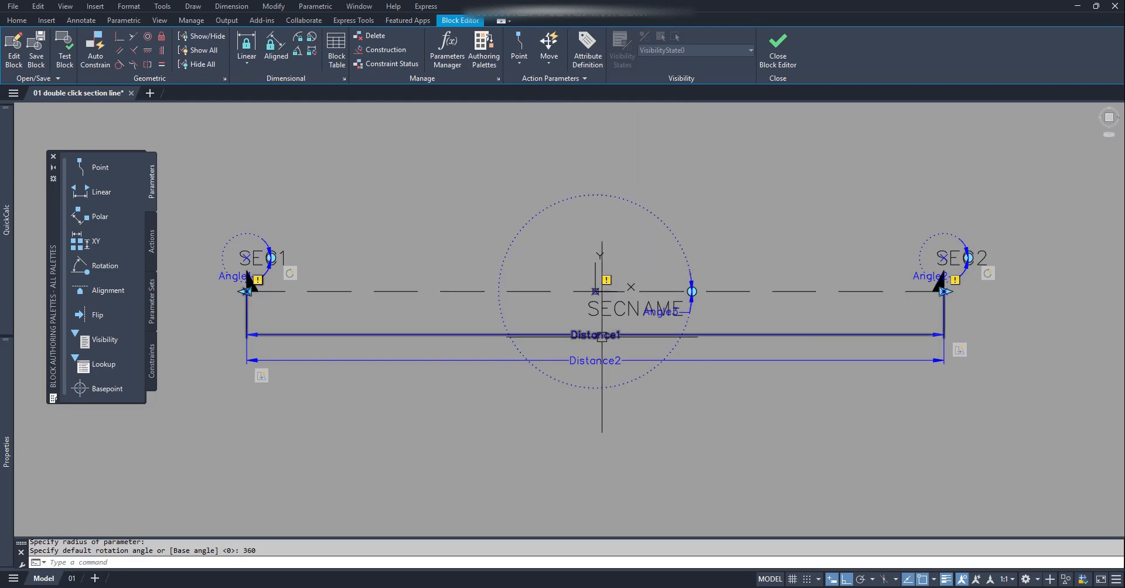
- Attach a Rotate action to the central rotation parameter with all block objects selected, and close the Block Editor saving changes to clicksec
{"action": "left_click", "coordinate": [152, 241]}
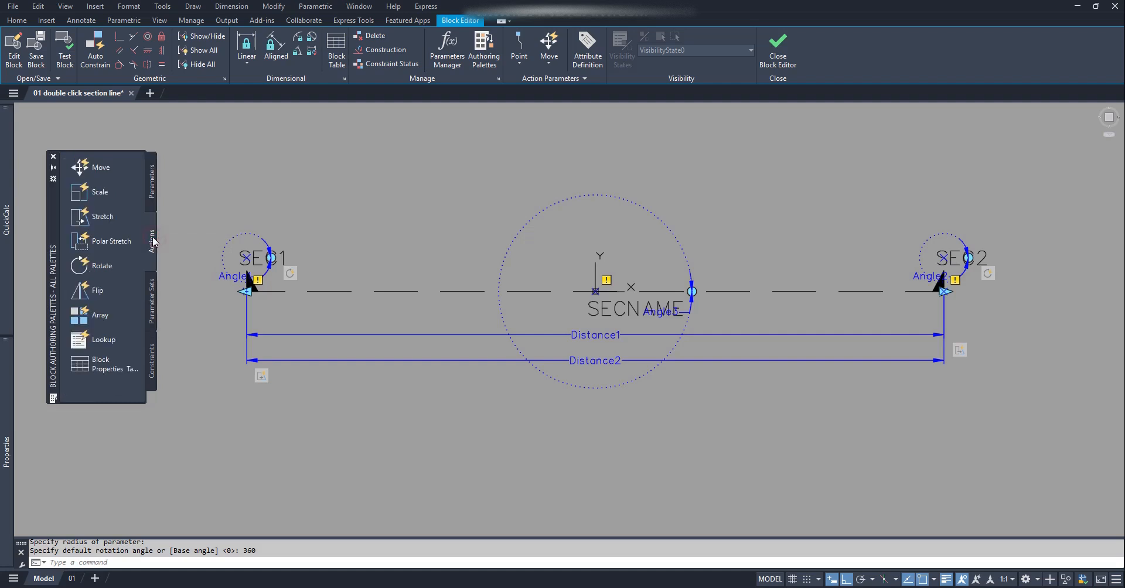
{"action": "left_click", "coordinate": [99, 267]}
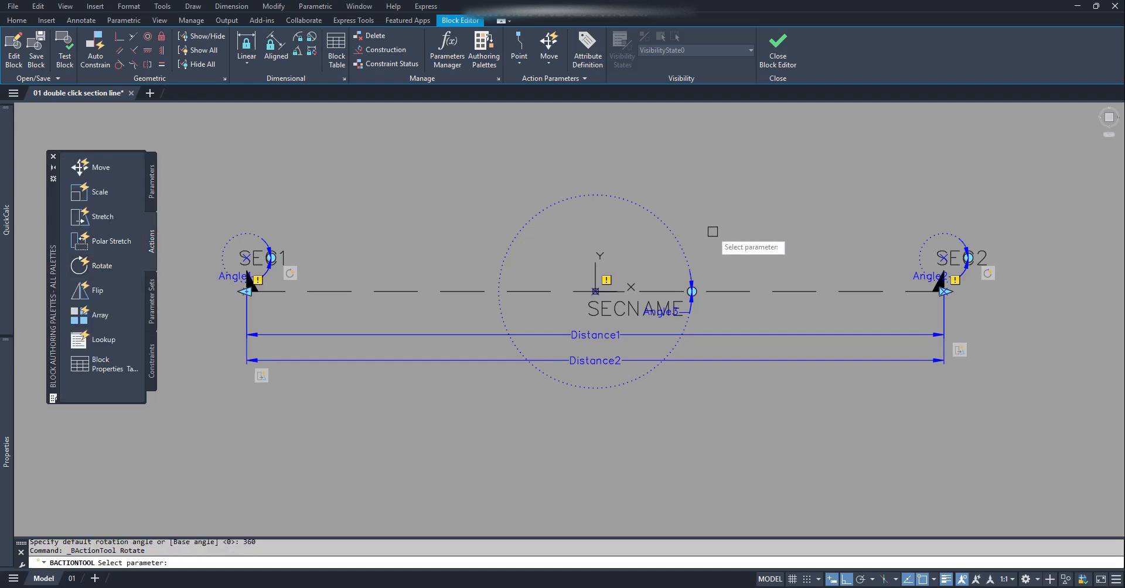
{"action": "left_click", "coordinate": [651, 212]}
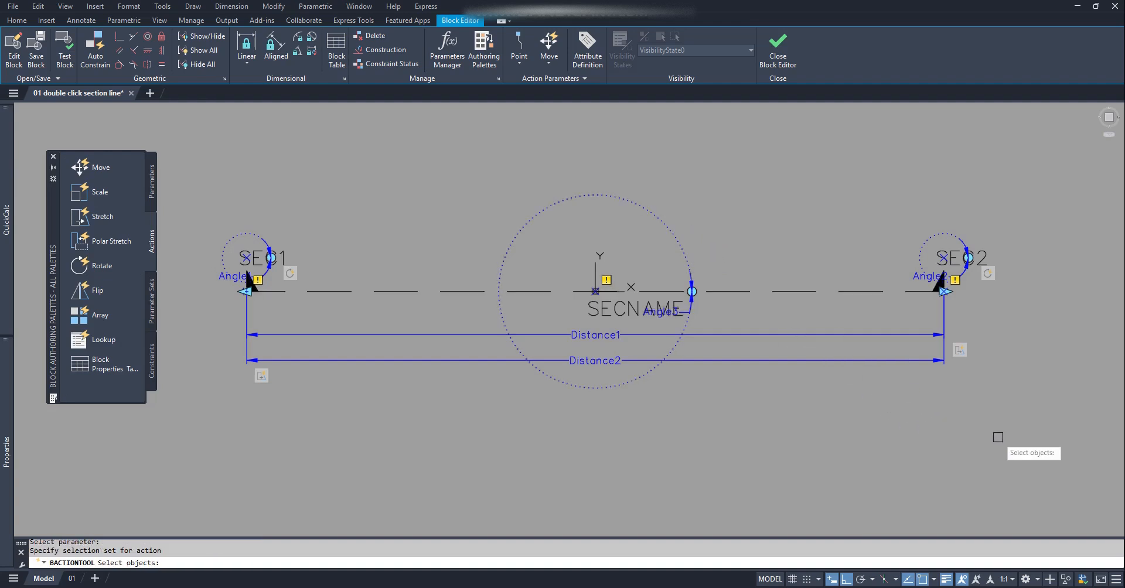
{"action": "left_click", "coordinate": [1027, 463]}
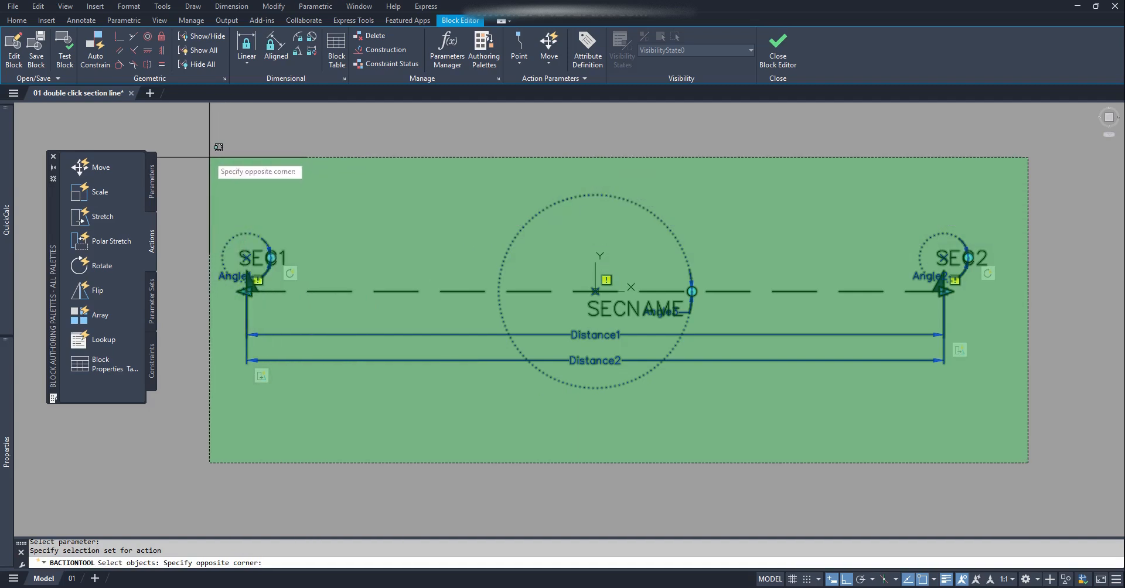
{"action": "left_click", "coordinate": [199, 141]}
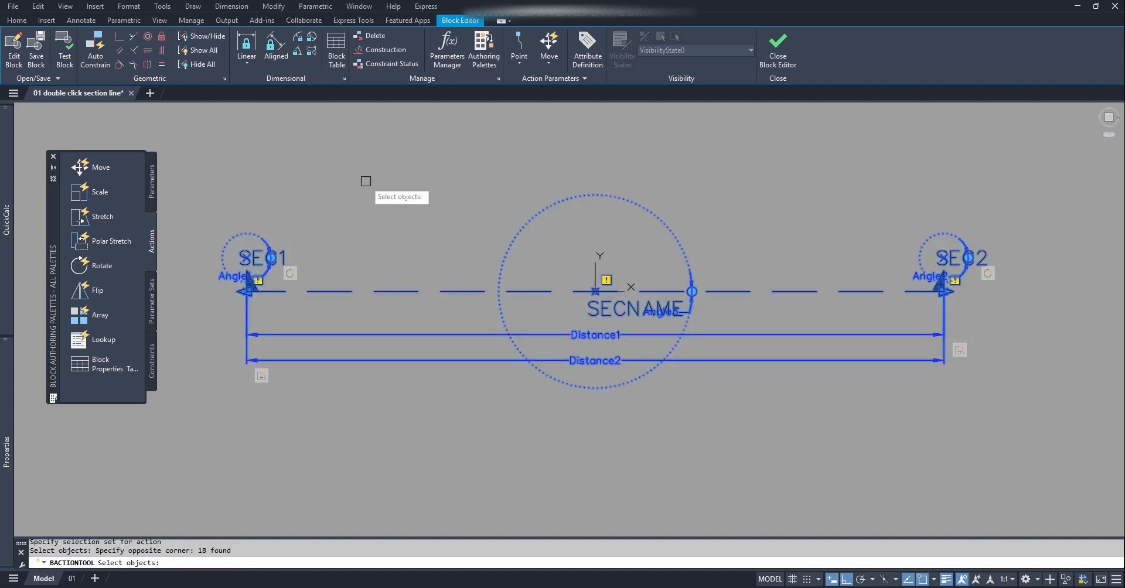
{"action": "key", "text": "Return"}
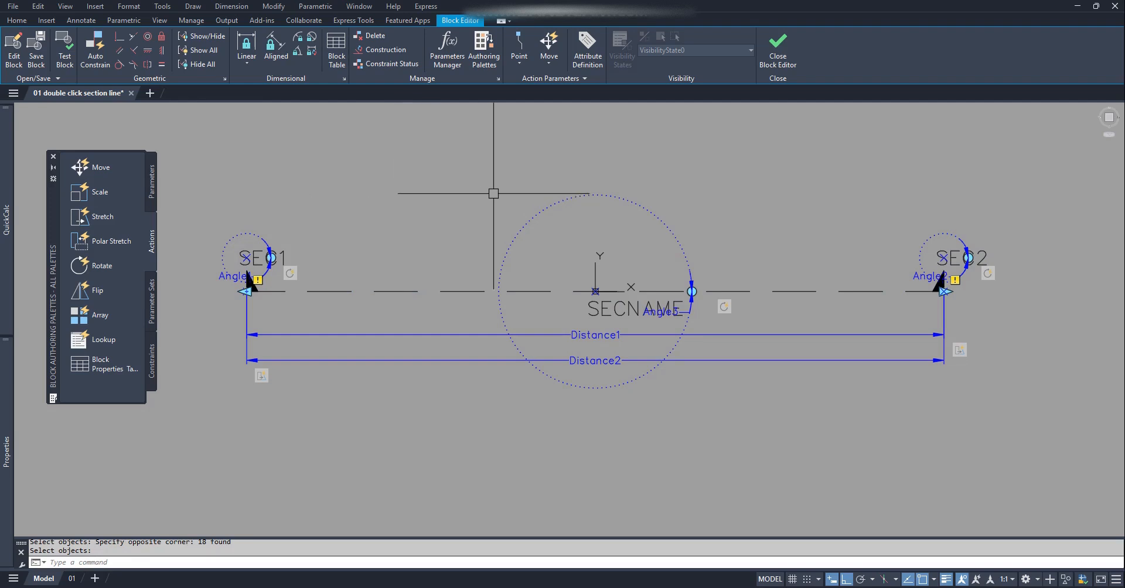
{"action": "left_click", "coordinate": [780, 49]}
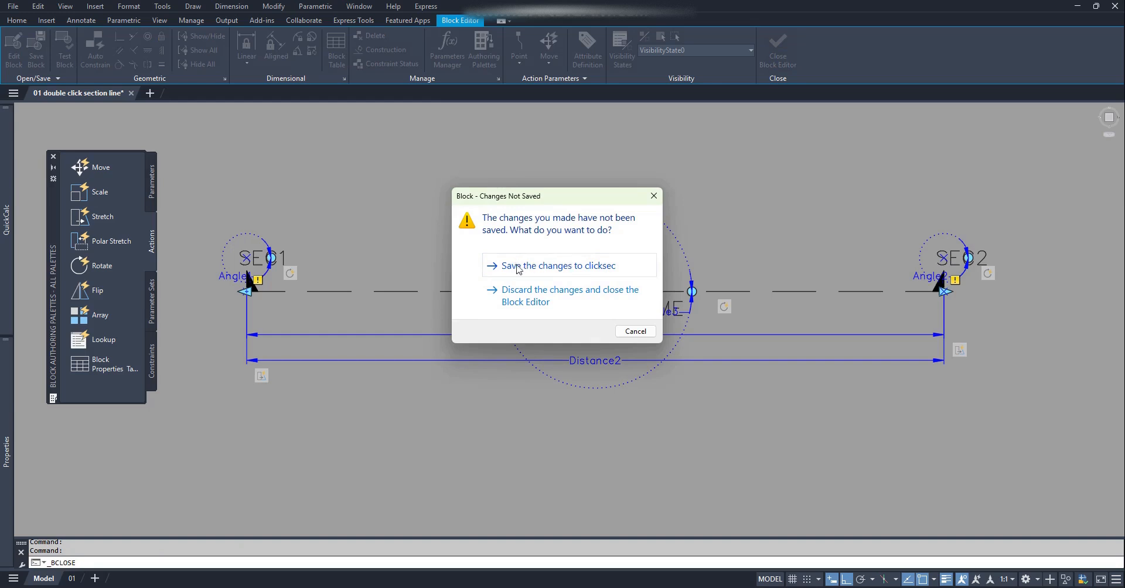
{"action": "left_click", "coordinate": [586, 266]}
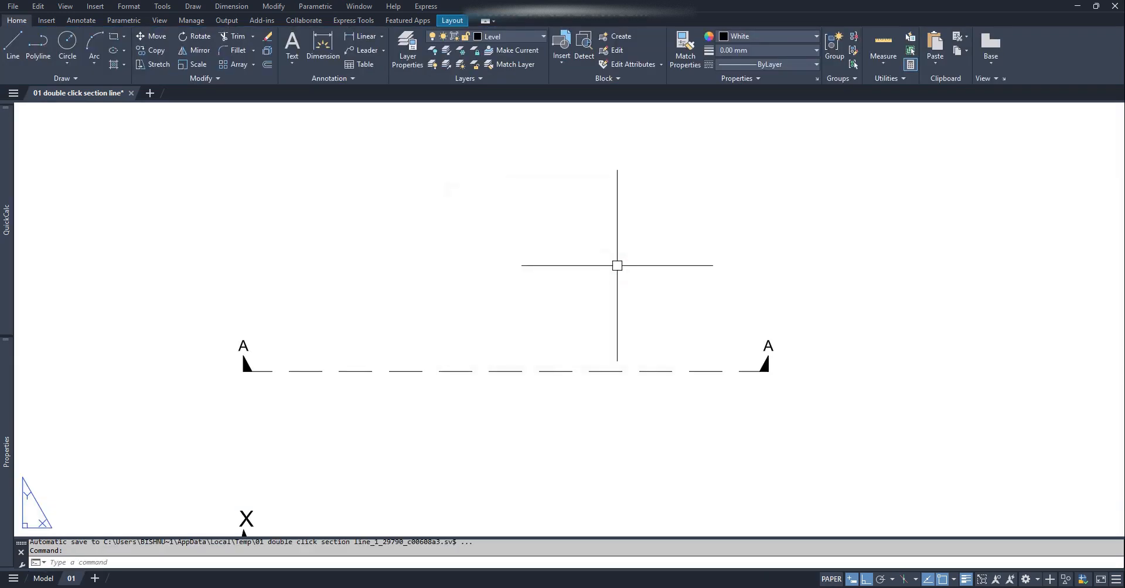
- Stretch both ends of the A-A section line outward in the layout to test its stretch grips
{"action": "left_click", "coordinate": [650, 373]}
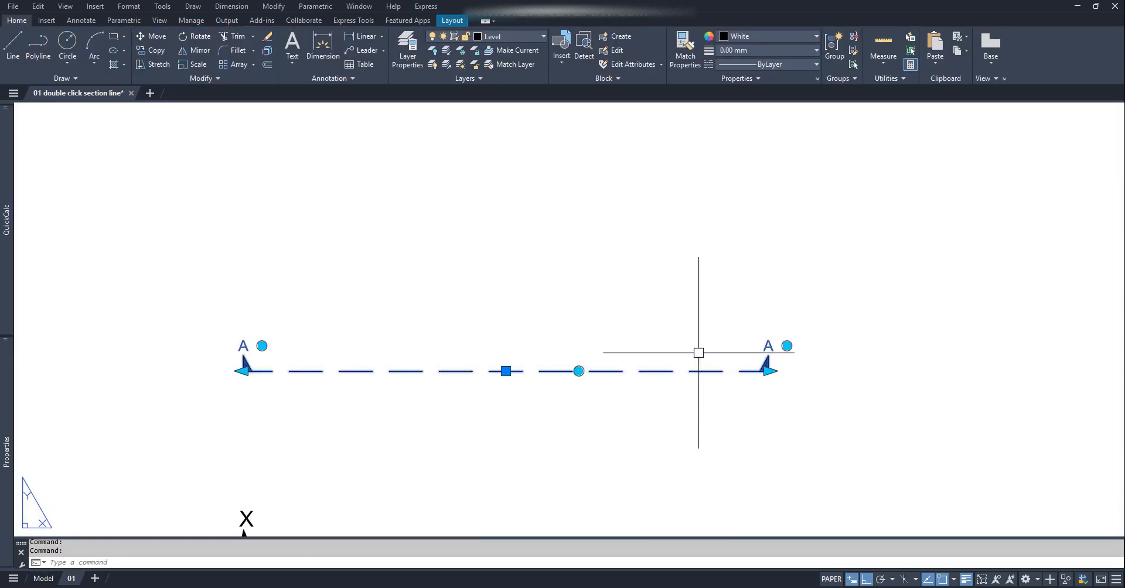
{"action": "left_click", "coordinate": [767, 371]}
{"action": "left_click", "coordinate": [925, 375]}
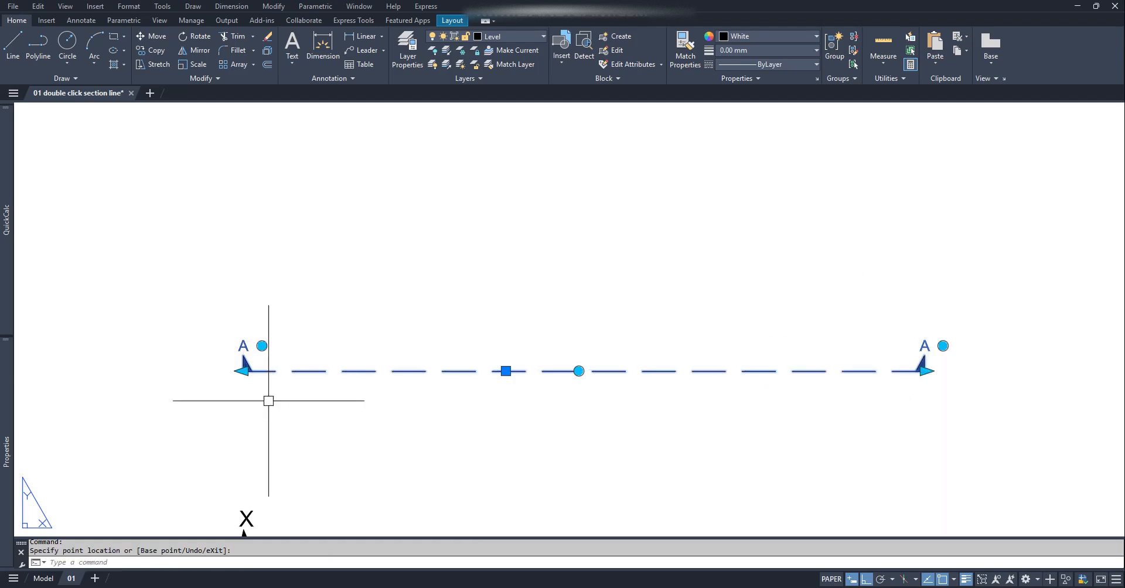
{"action": "left_click", "coordinate": [242, 370]}
{"action": "left_click", "coordinate": [106, 399]}
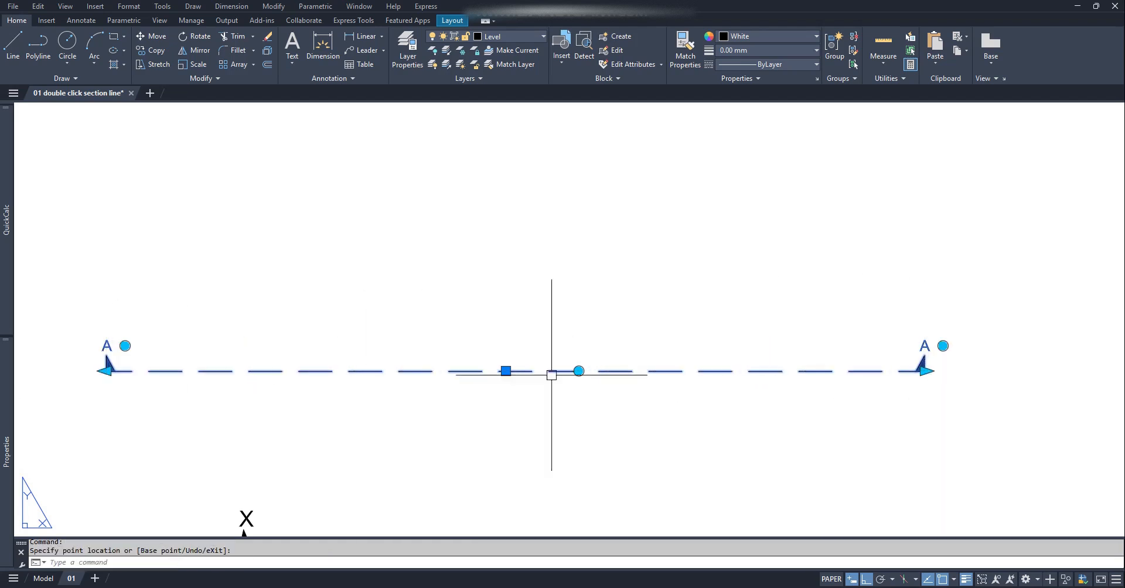
- Move the A-A section line upward and rotate it counterclockwise about its centre to a slight incline
{"action": "left_click", "coordinate": [505, 371]}
{"action": "left_click", "coordinate": [578, 269]}
{"action": "key", "text": "F8"}
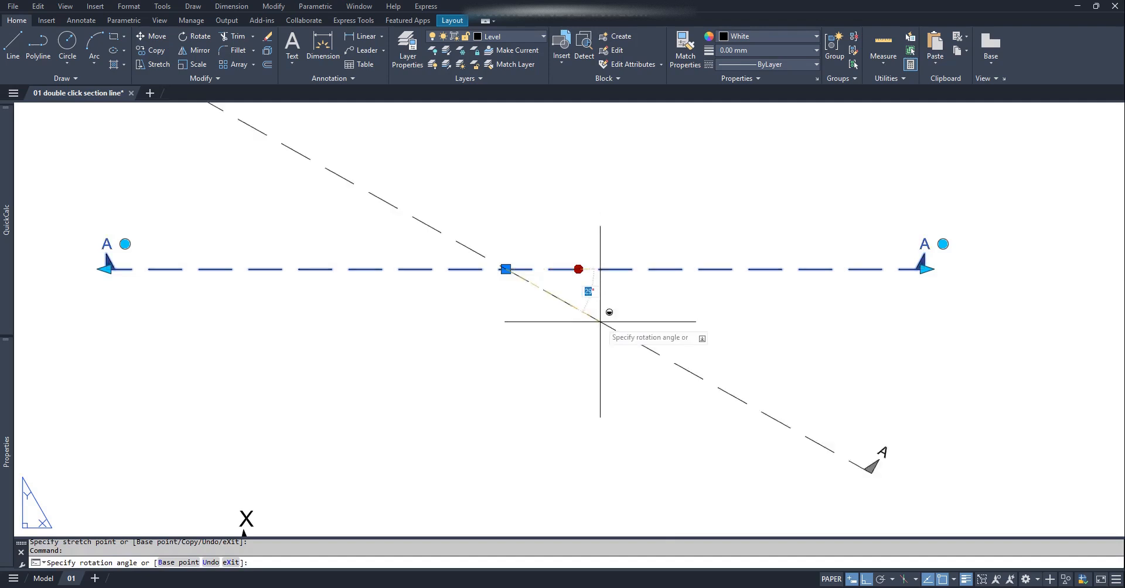
{"action": "left_click", "coordinate": [706, 236]}
{"action": "key", "text": "F8"}
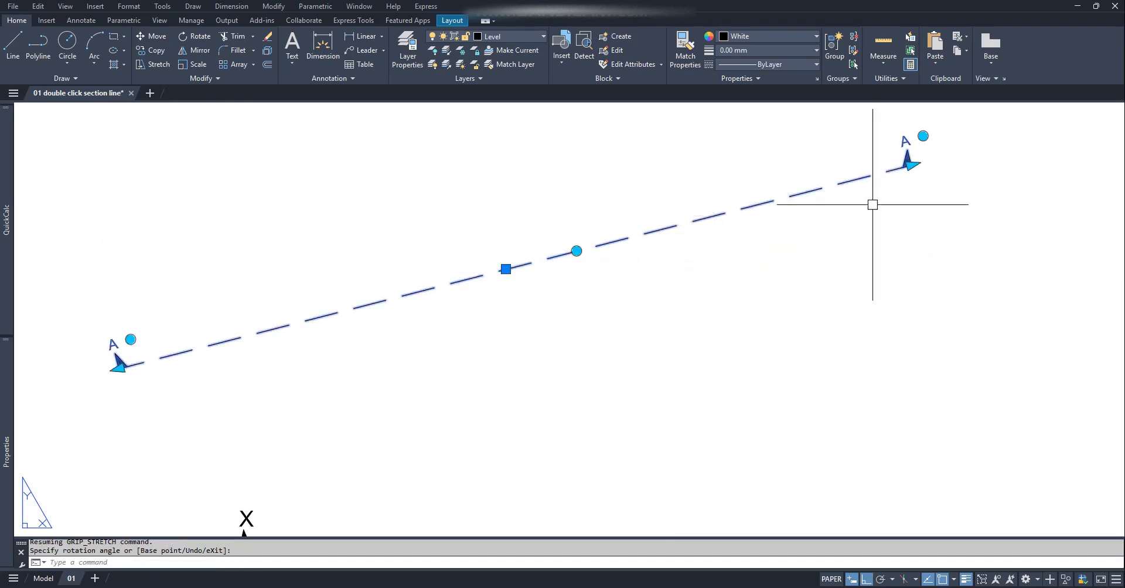
- Rotate the two A end labels of the inclined section line so that they stand upright
{"action": "middle_click_drag", "start_coordinate": [871, 201], "coordinate": [842, 245]}
{"action": "left_click", "coordinate": [894, 177]}
{"action": "left_click", "coordinate": [977, 189]}
{"action": "scroll", "coordinate": [990, 192], "scroll_direction": "down", "scroll_amount": 1}
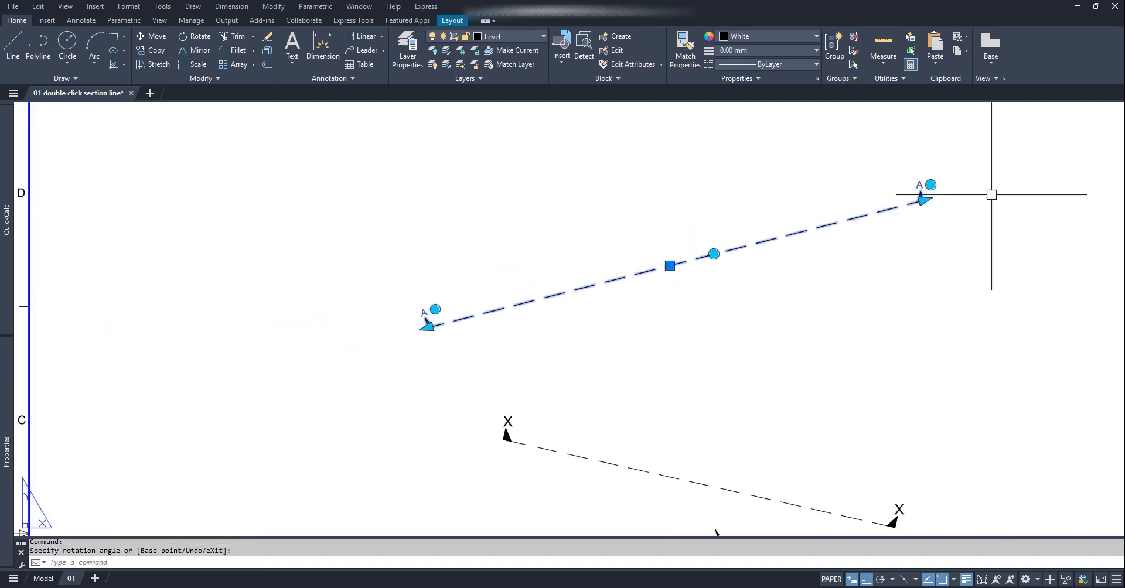
{"action": "scroll", "coordinate": [464, 309], "scroll_direction": "up", "scroll_amount": 1}
{"action": "left_click", "coordinate": [416, 309]}
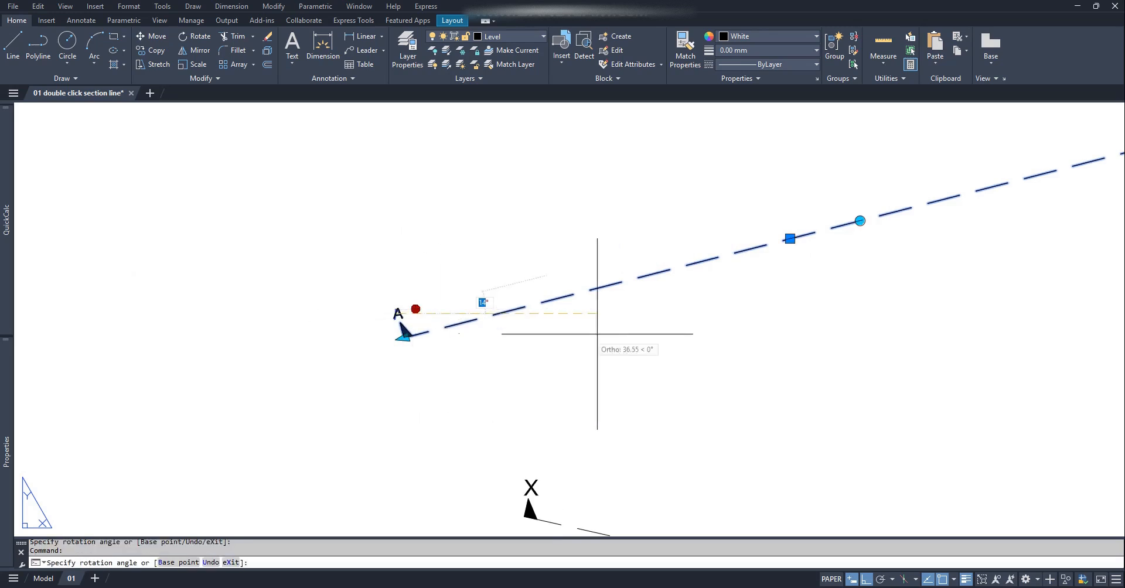
- Shorten the inclined A-A section line by stretching both of its ends inward
{"action": "left_click", "coordinate": [404, 338]}
{"action": "left_click", "coordinate": [648, 297]}
{"action": "scroll", "coordinate": [636, 307], "scroll_direction": "down", "scroll_amount": 1}
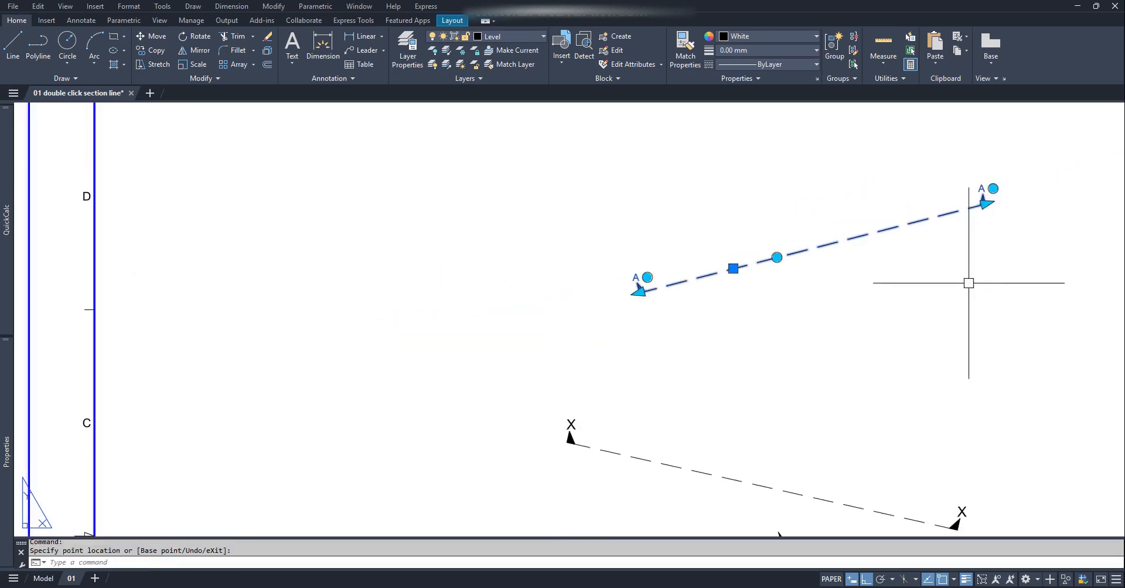
{"action": "middle_click_drag", "start_coordinate": [967, 284], "coordinate": [825, 317]}
{"action": "left_click", "coordinate": [733, 294]}
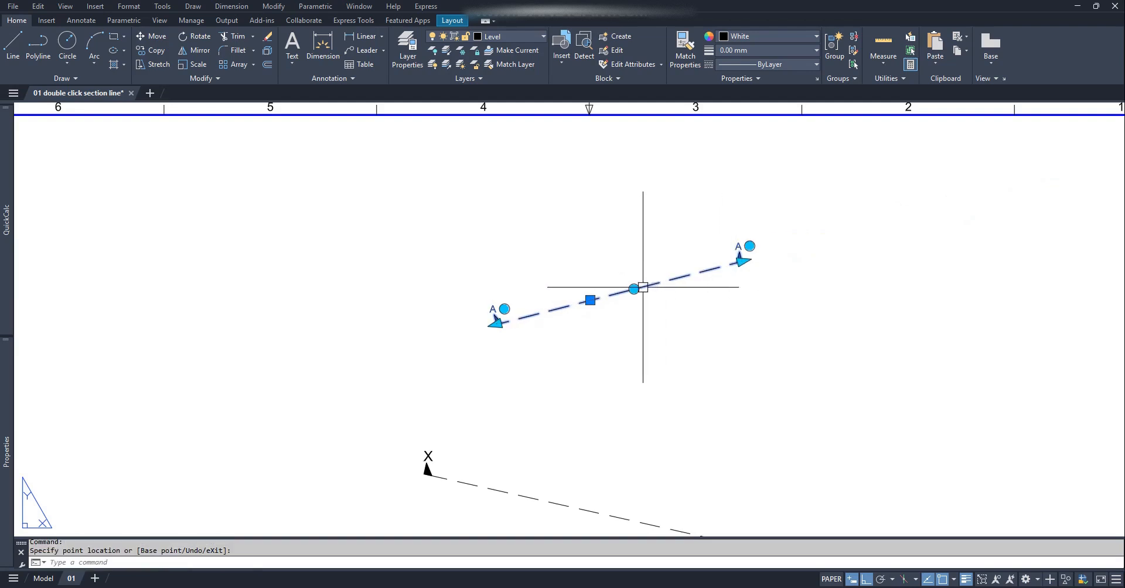
- Rotate the A-A section line about its centre back to horizontal and deselect it
{"action": "left_click", "coordinate": [634, 289]}
{"action": "left_click", "coordinate": [776, 310]}
{"action": "key", "text": "Escape"}
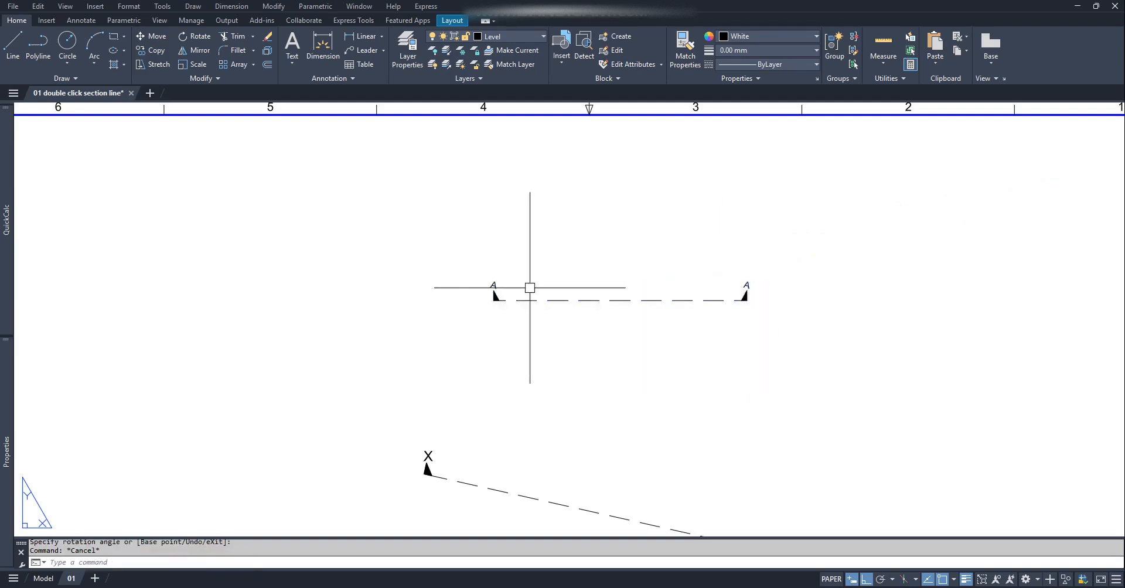
- Straighten the A labels at both ends of the horizontal section line and clear the selection
{"action": "scroll", "coordinate": [553, 319], "scroll_direction": "up", "scroll_amount": 3}
{"action": "left_click", "coordinate": [338, 291]}
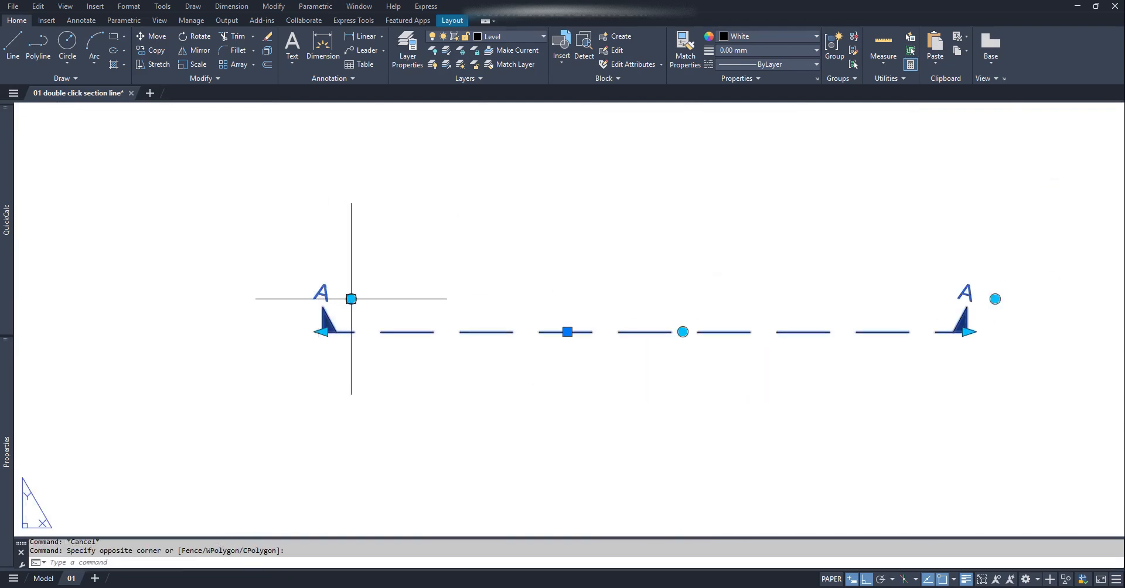
{"action": "left_click", "coordinate": [352, 291]}
{"action": "middle_click_drag", "start_coordinate": [961, 288], "coordinate": [831, 294]}
{"action": "left_click", "coordinate": [864, 304]}
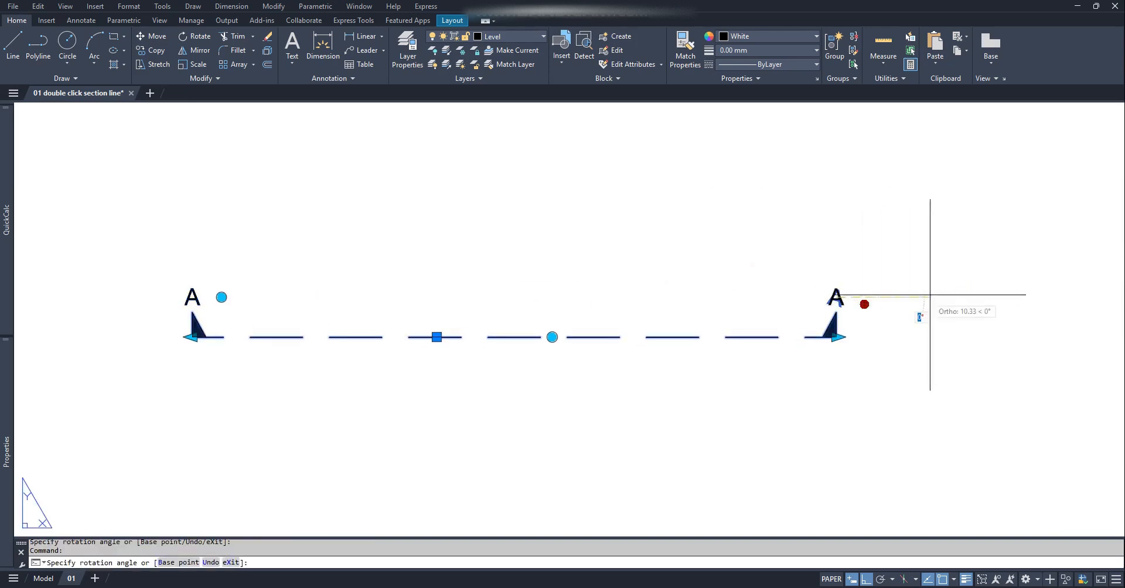
{"action": "left_click", "coordinate": [964, 293]}
{"action": "key", "text": "Escape"}
{"action": "left_click", "coordinate": [566, 385]}
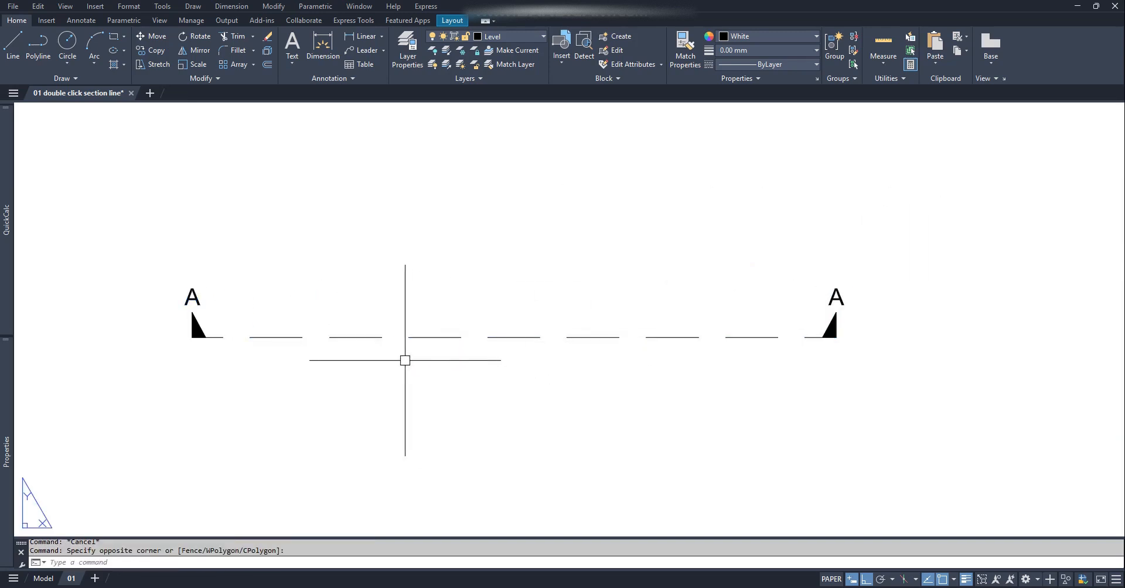
- Open the A-A section line's attributes for editing and start inserting a field in place of the SEC1 value
{"action": "left_click", "coordinate": [460, 337]}
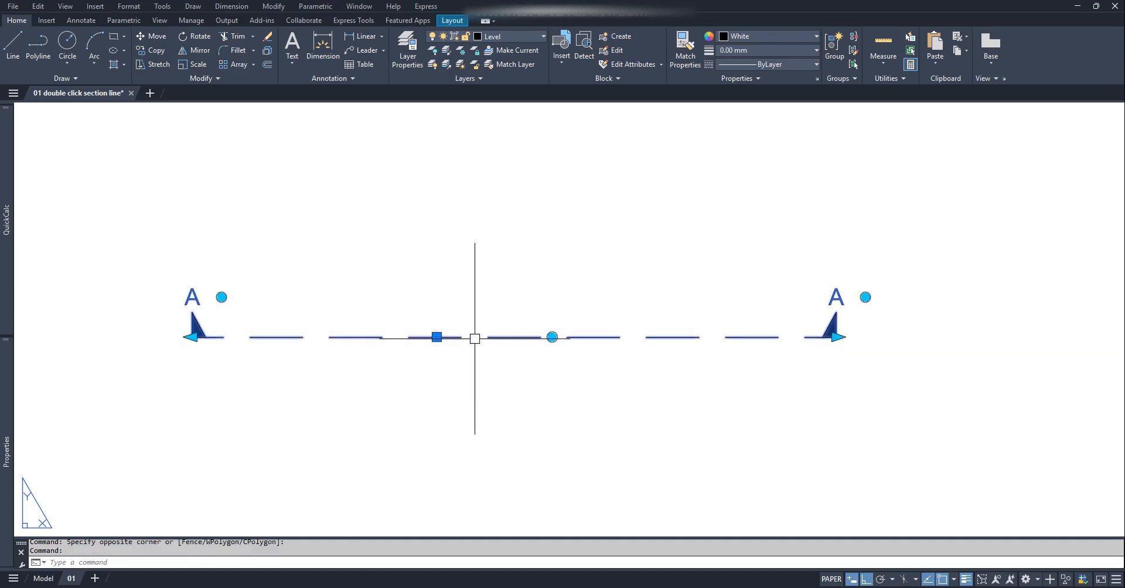
{"action": "double_click", "coordinate": [602, 337]}
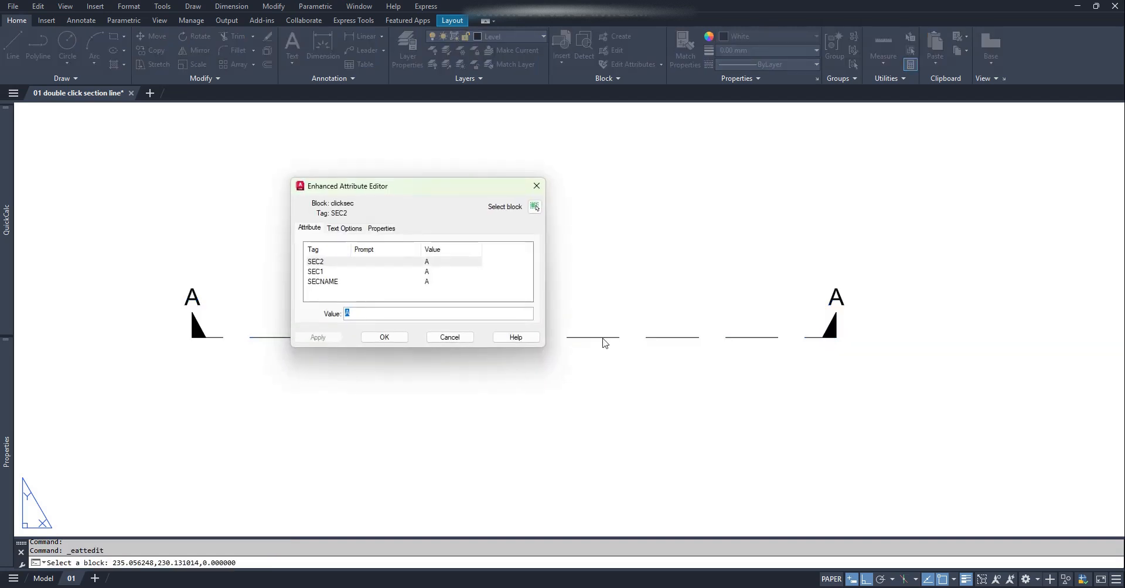
{"action": "left_click", "coordinate": [318, 272]}
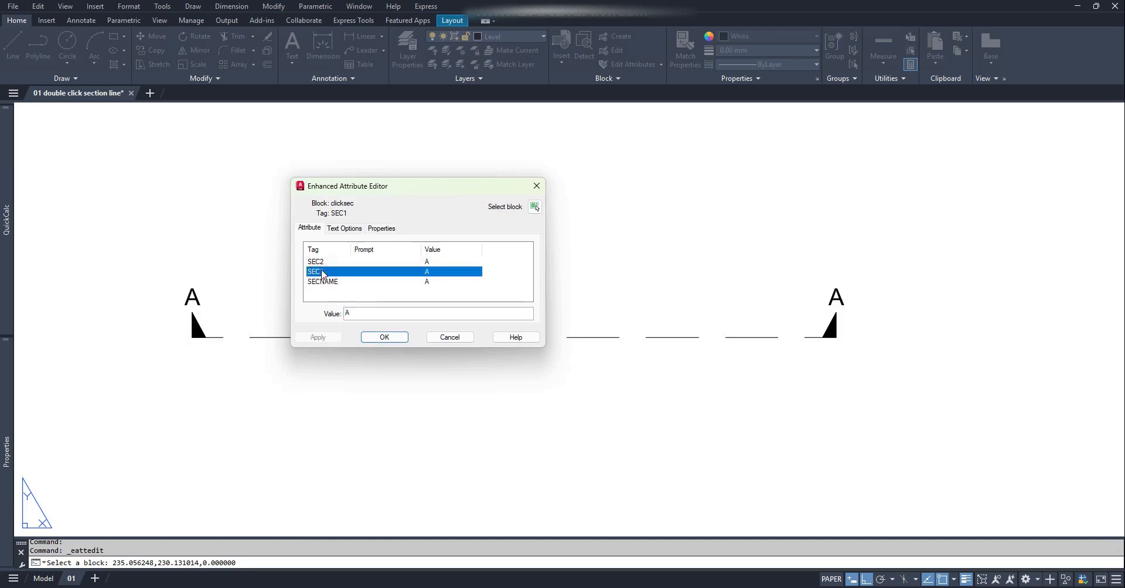
{"action": "left_click", "coordinate": [360, 313]}
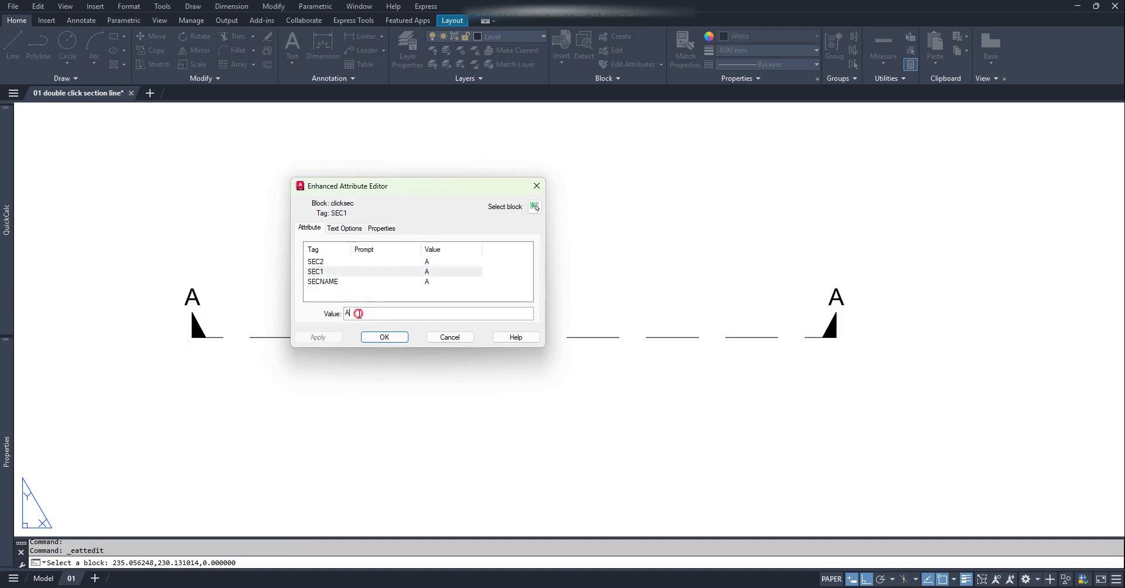
{"action": "right_click", "coordinate": [348, 314]}
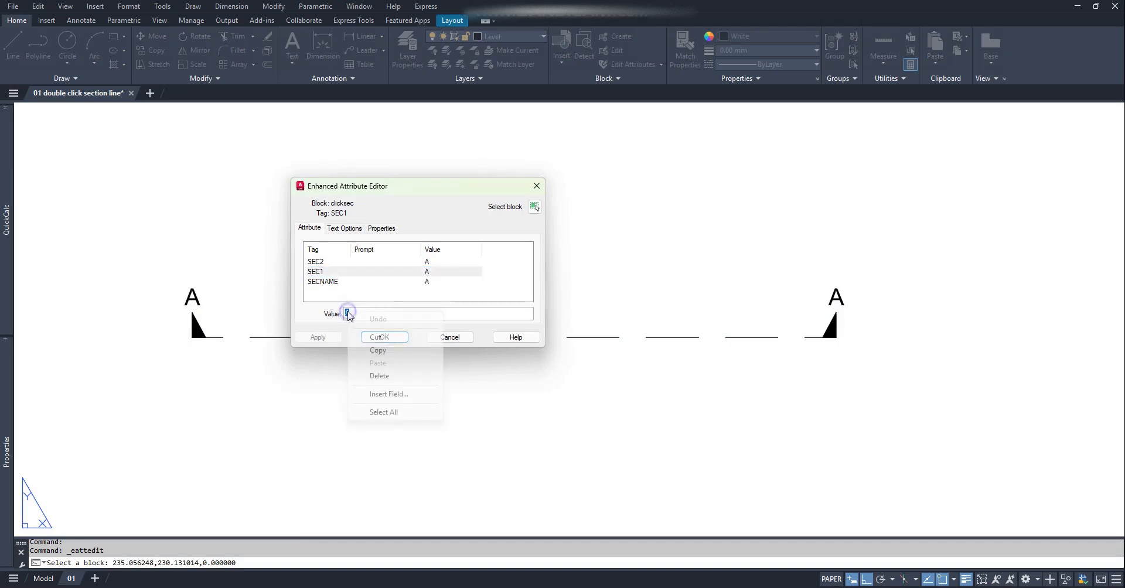
{"action": "left_click", "coordinate": [389, 394]}
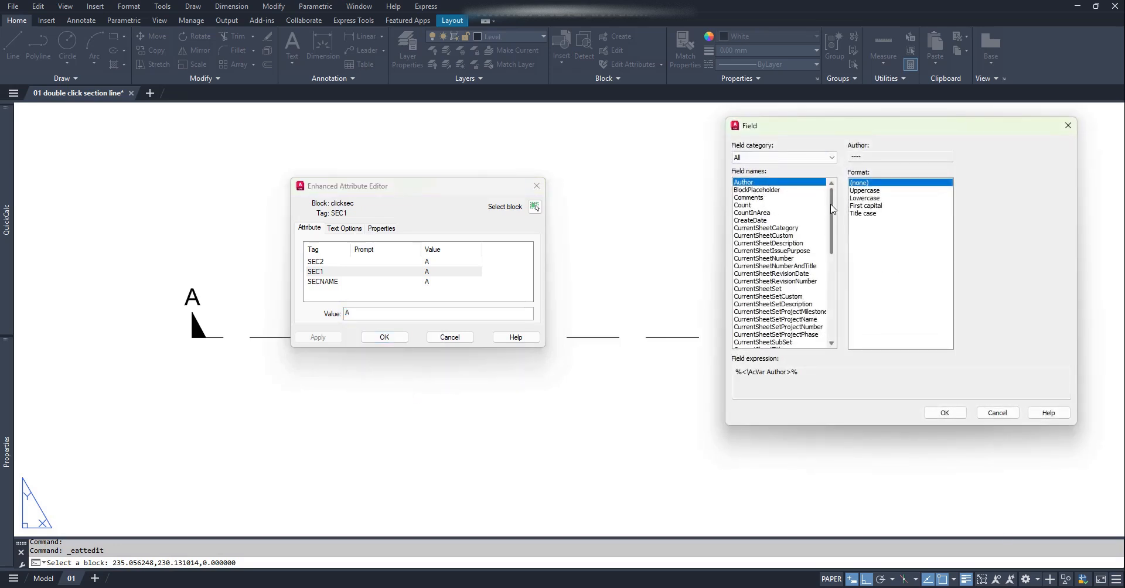
- Link the SEC1 value to the section line block's SECNAME property through an Object field with no text formatting
{"action": "left_click_drag", "start_coordinate": [833, 209], "coordinate": [840, 276]}
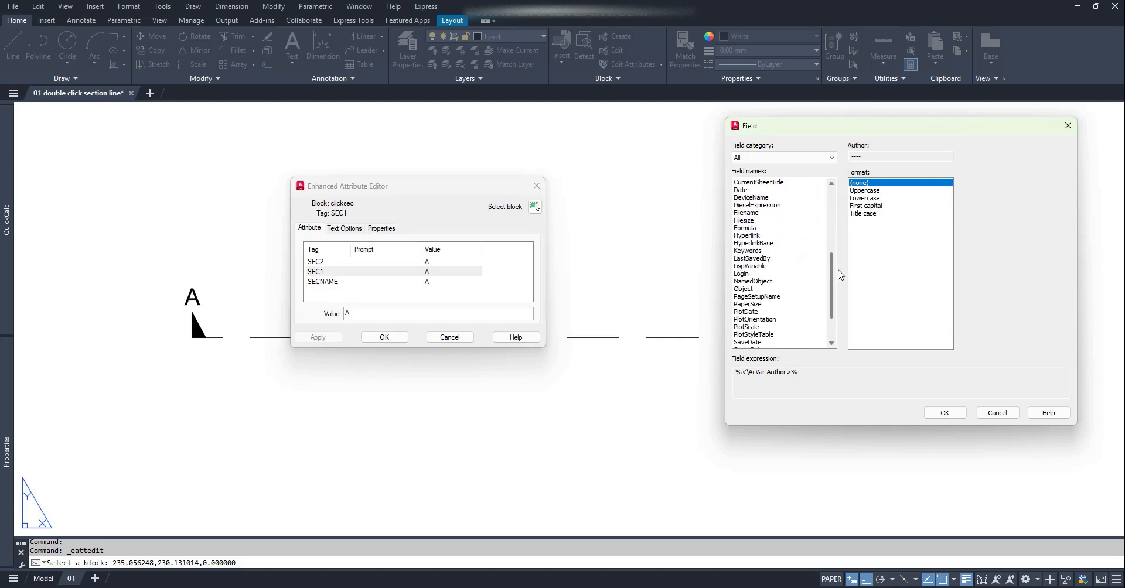
{"action": "left_click", "coordinate": [744, 289]}
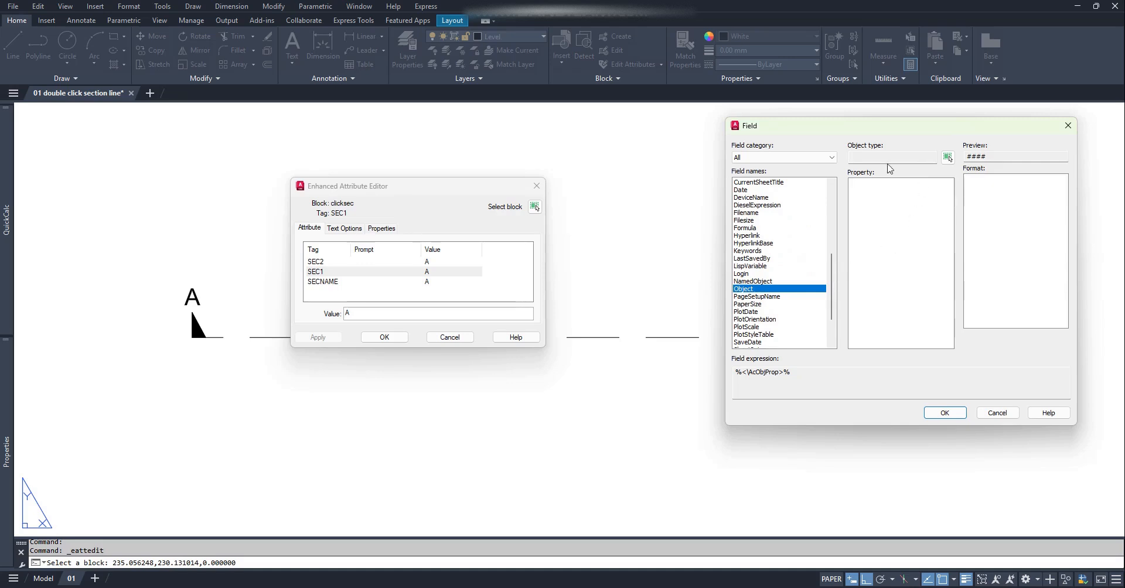
{"action": "left_click", "coordinate": [948, 157]}
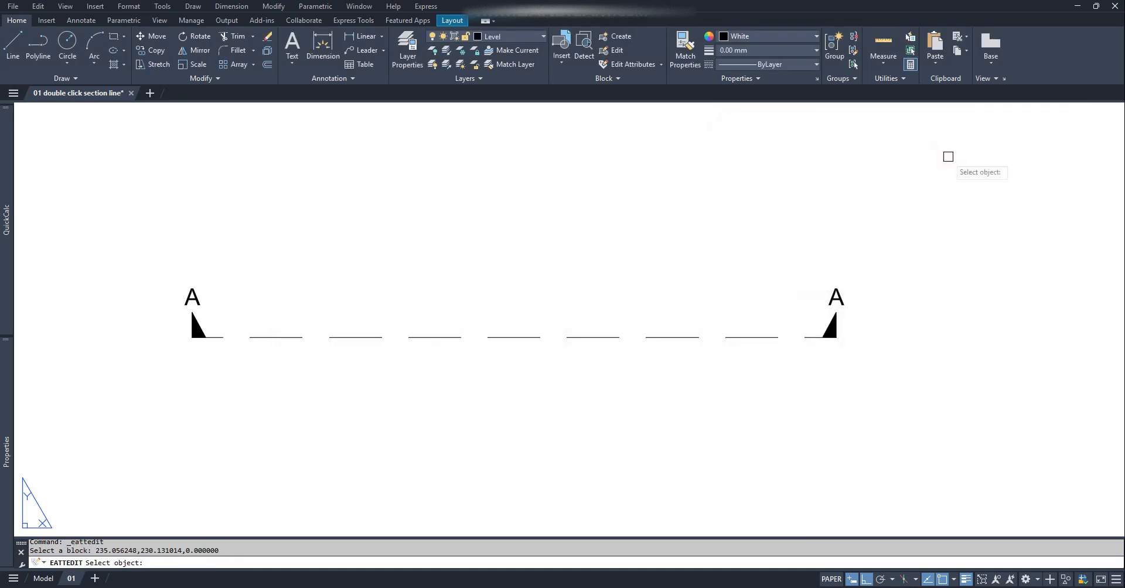
{"action": "left_click", "coordinate": [599, 338]}
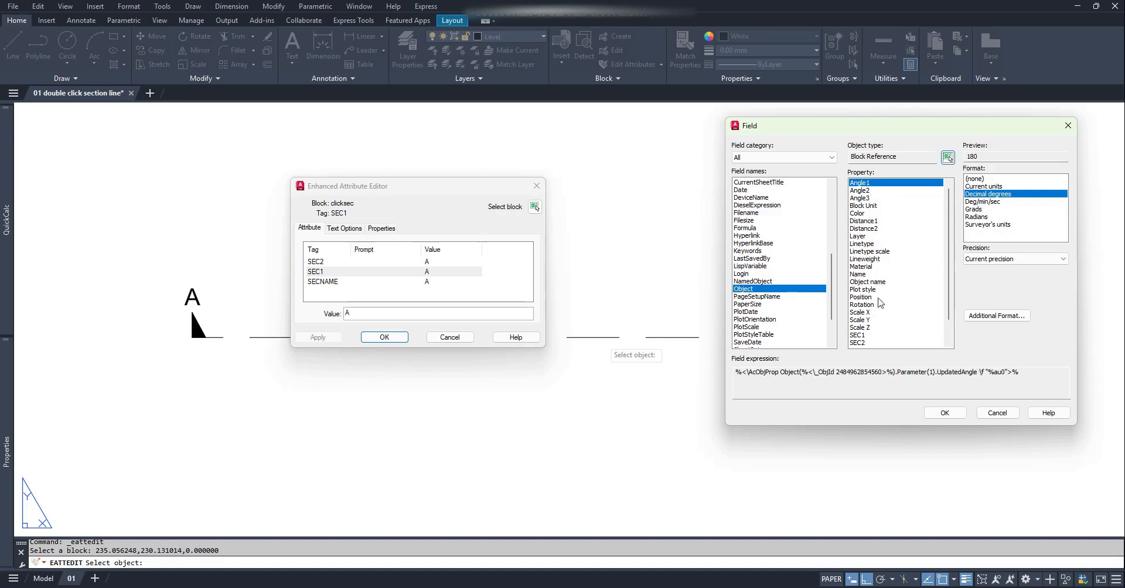
{"action": "scroll", "coordinate": [944, 237], "scroll_direction": "down", "scroll_amount": 2}
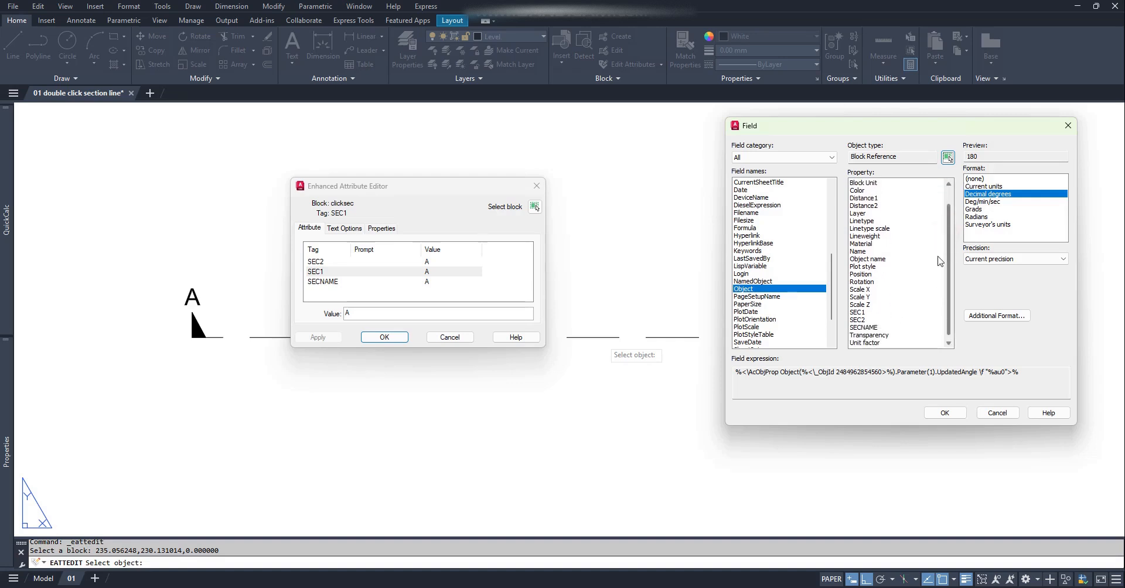
{"action": "left_click", "coordinate": [868, 329]}
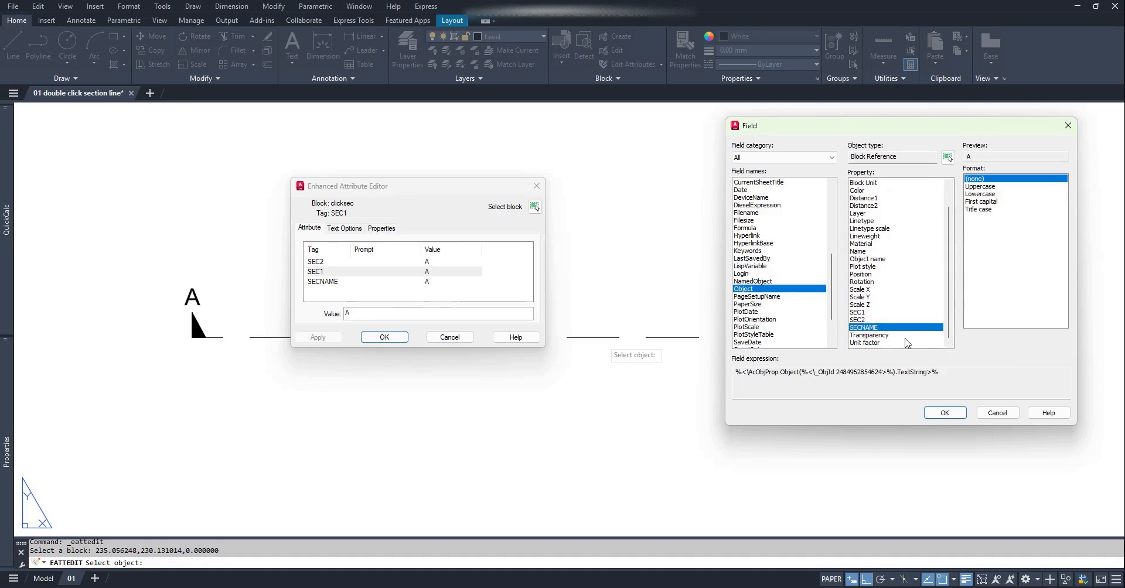
{"action": "left_click", "coordinate": [946, 413]}
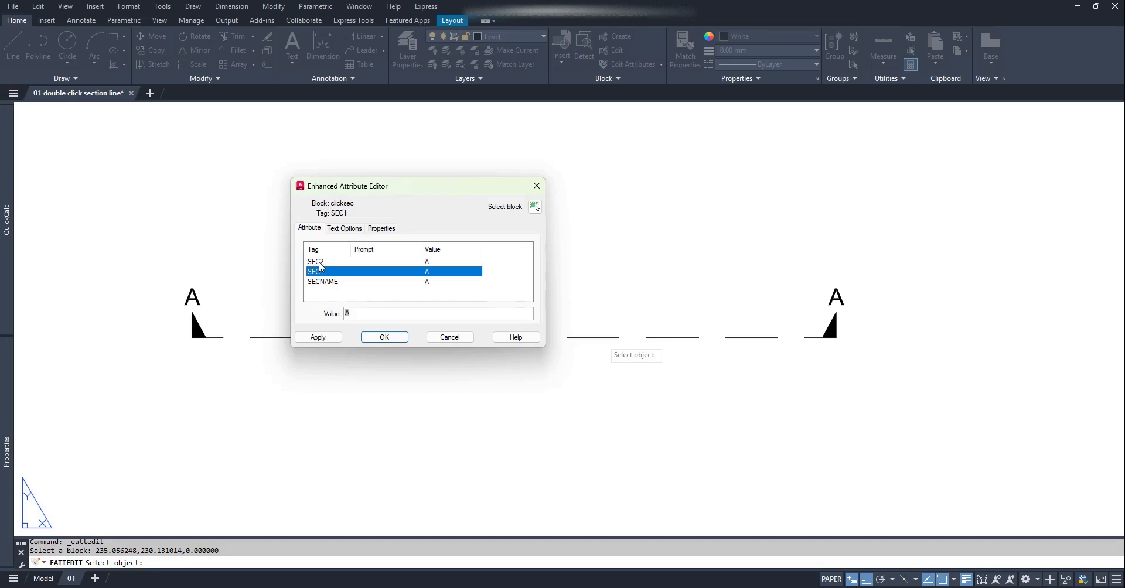
- Link the SEC2 value to the section line block's SECNAME property through an Object field with no text formatting and save the attributes
{"action": "left_click", "coordinate": [319, 261]}
{"action": "double_click", "coordinate": [344, 314]}
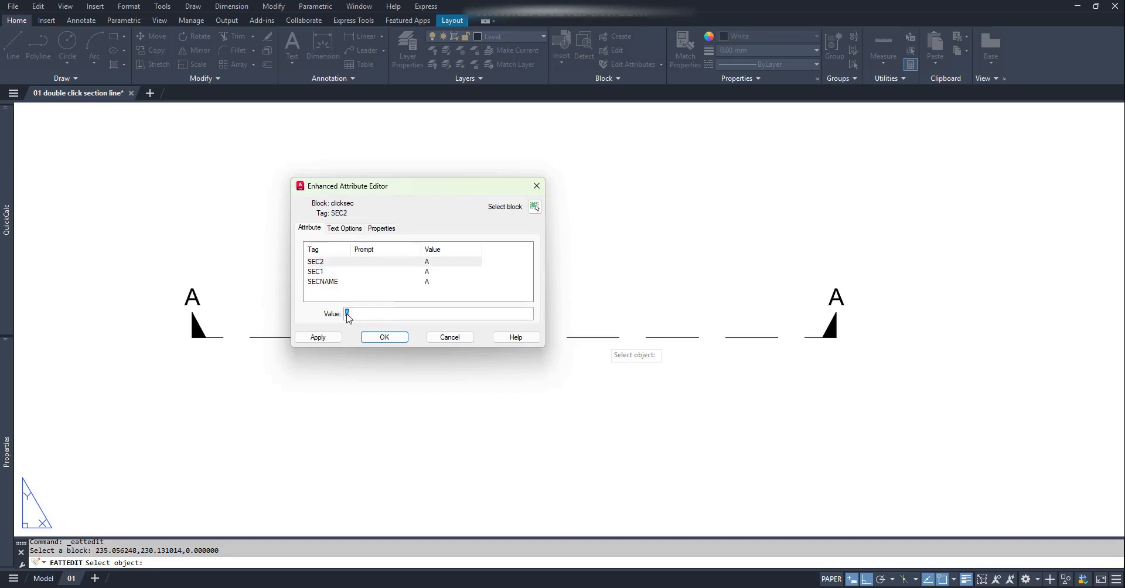
{"action": "right_click", "coordinate": [347, 316]}
{"action": "left_click", "coordinate": [396, 394]}
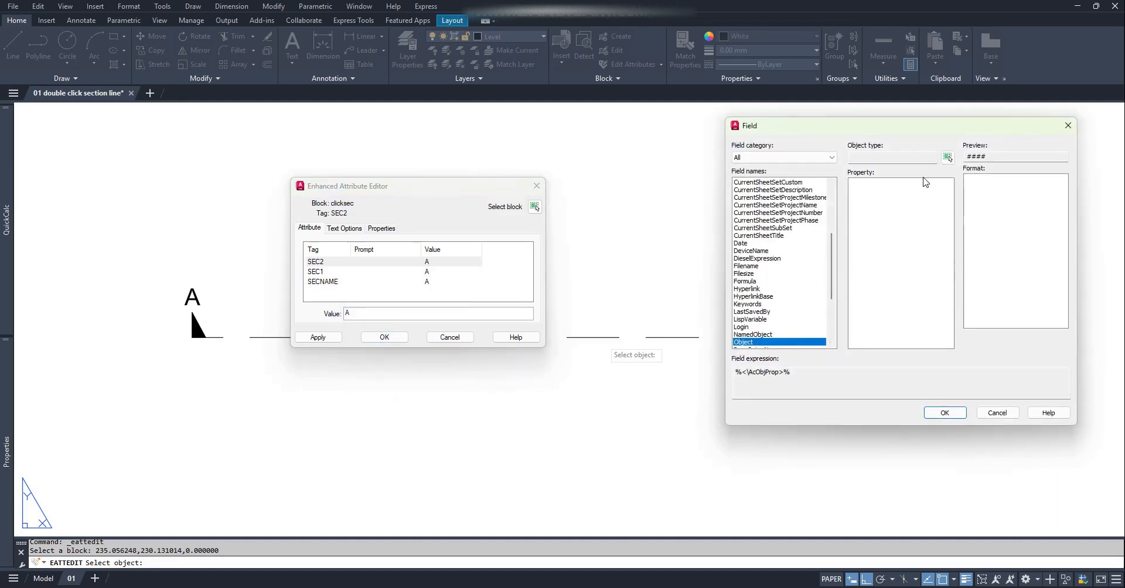
{"action": "left_click", "coordinate": [947, 158]}
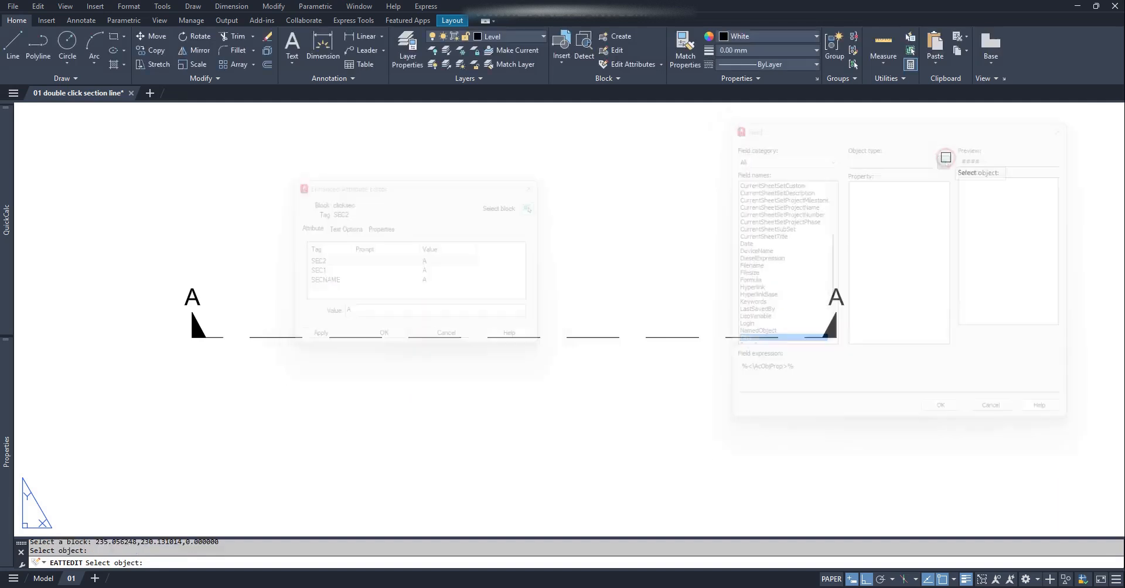
{"action": "left_click", "coordinate": [595, 338]}
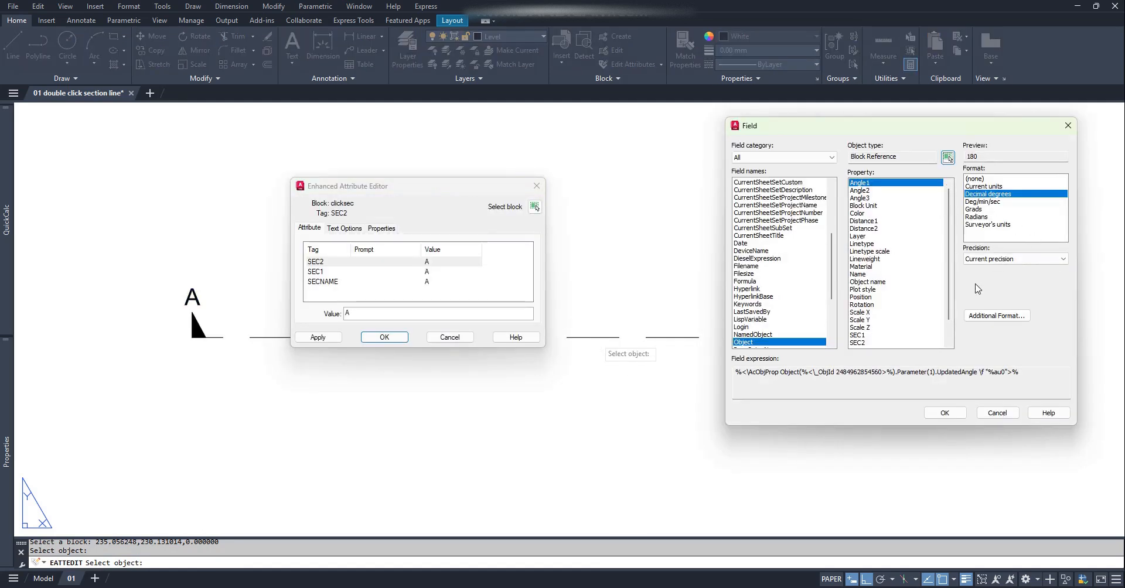
{"action": "scroll", "coordinate": [949, 278], "scroll_direction": "down", "scroll_amount": 2}
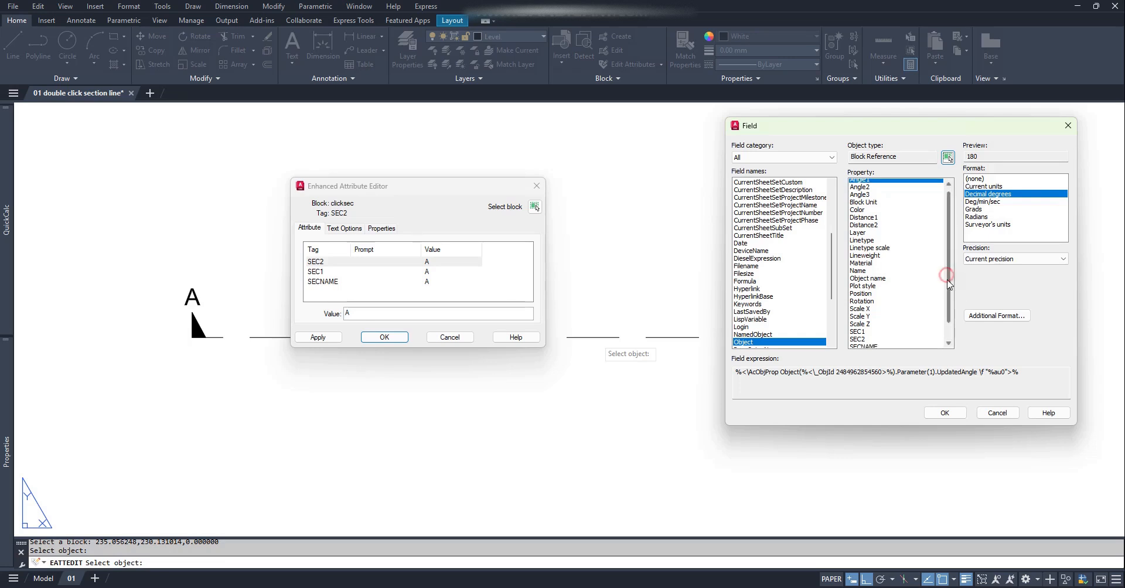
{"action": "left_click", "coordinate": [861, 335]}
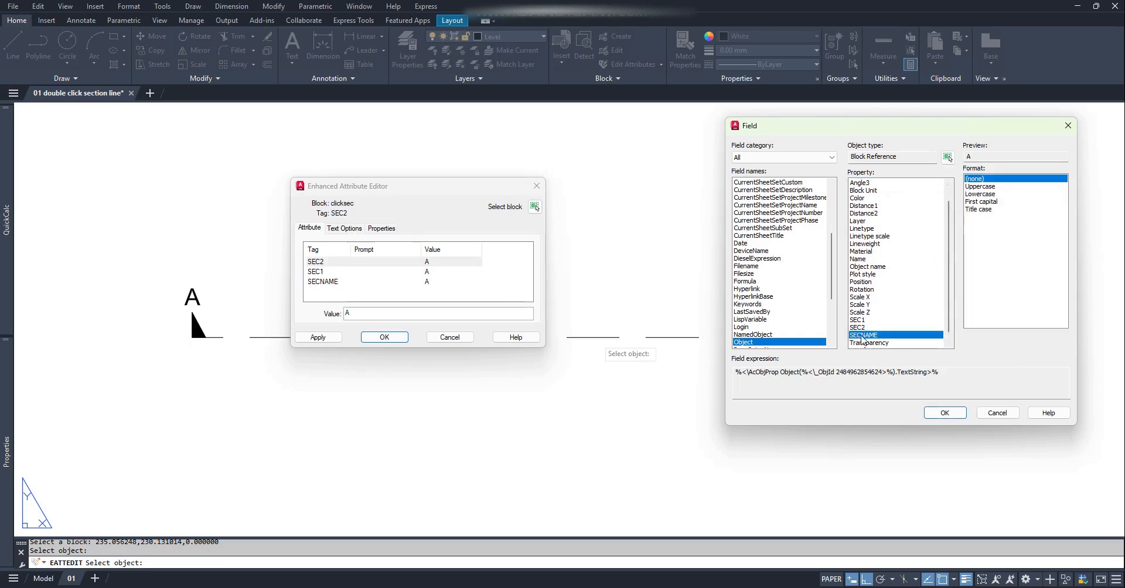
{"action": "left_click", "coordinate": [943, 413]}
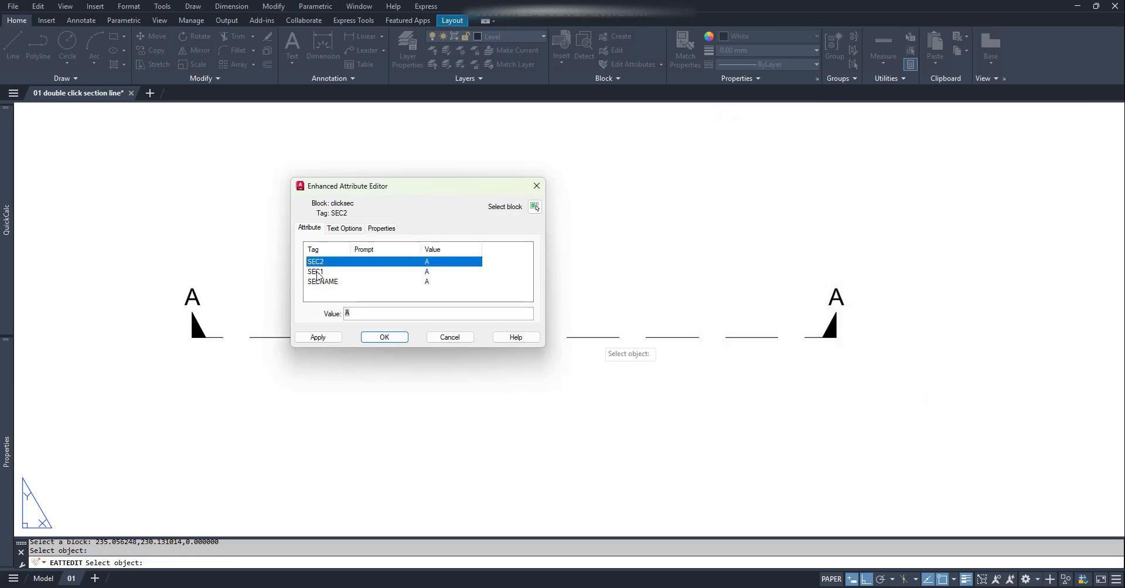
{"action": "left_click", "coordinate": [390, 342]}
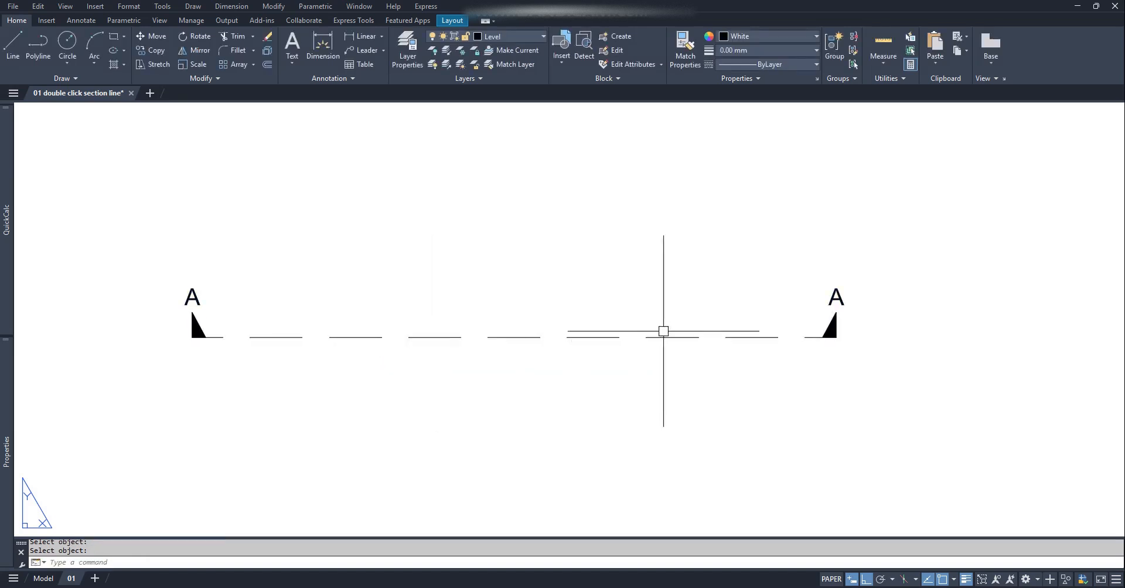
- Set the section line's SECNAME attribute to B and regenerate the layout to update both end labels
{"action": "left_click", "coordinate": [604, 336]}
{"action": "double_click", "coordinate": [603, 335]}
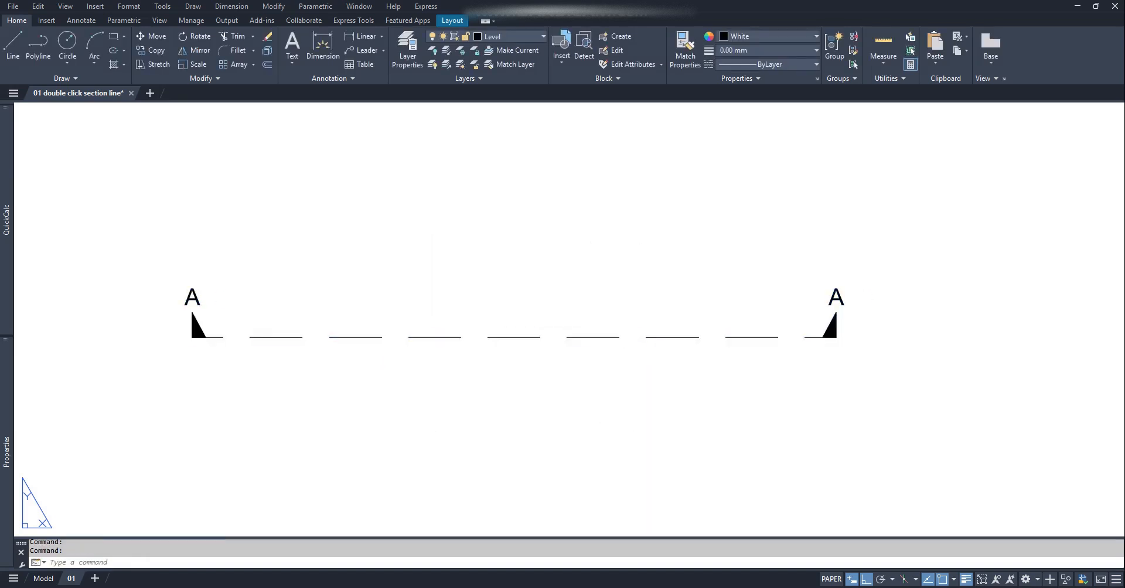
{"action": "left_click", "coordinate": [322, 283]}
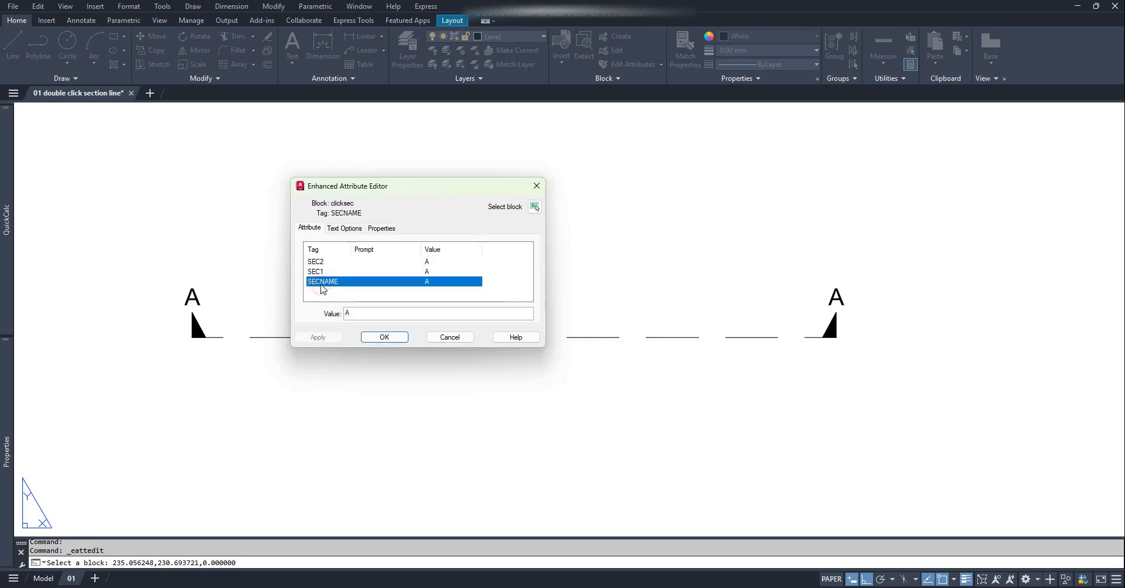
{"action": "left_click", "coordinate": [355, 314]}
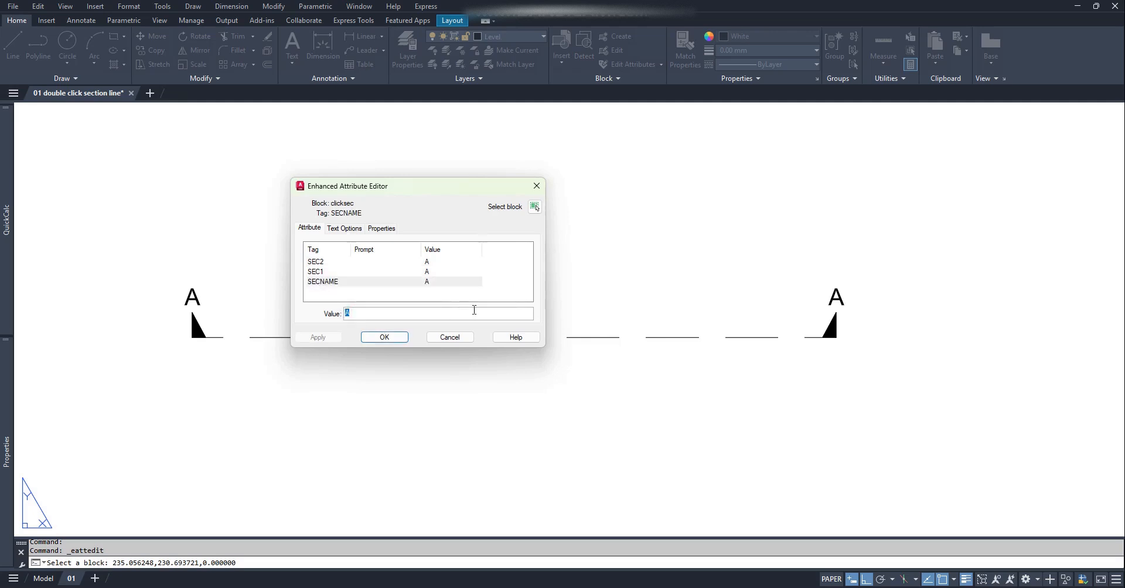
{"action": "left_click", "coordinate": [382, 338]}
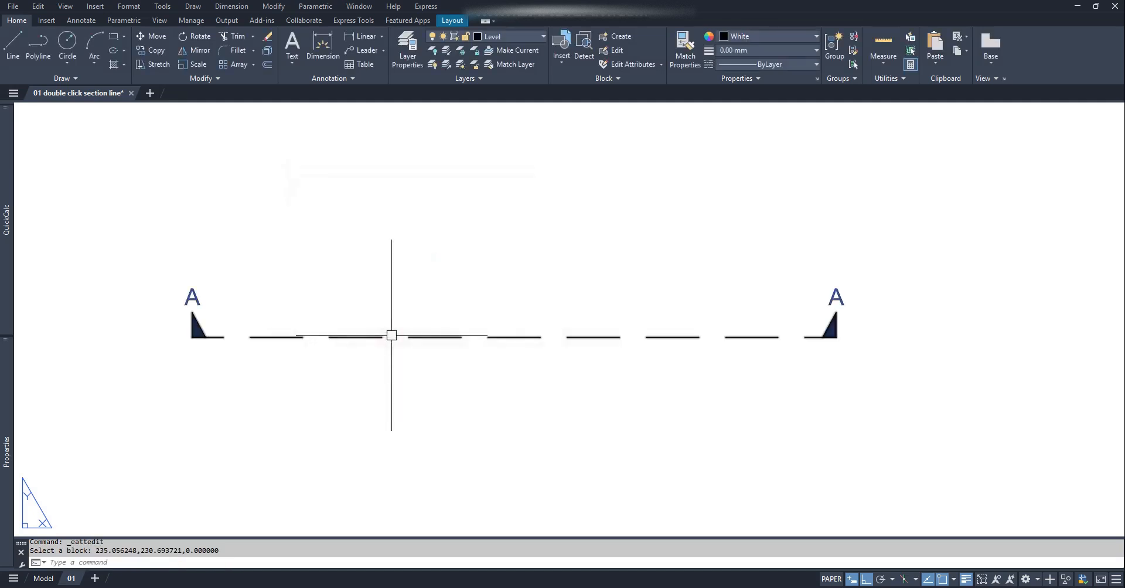
{"action": "type", "text": "RE"}
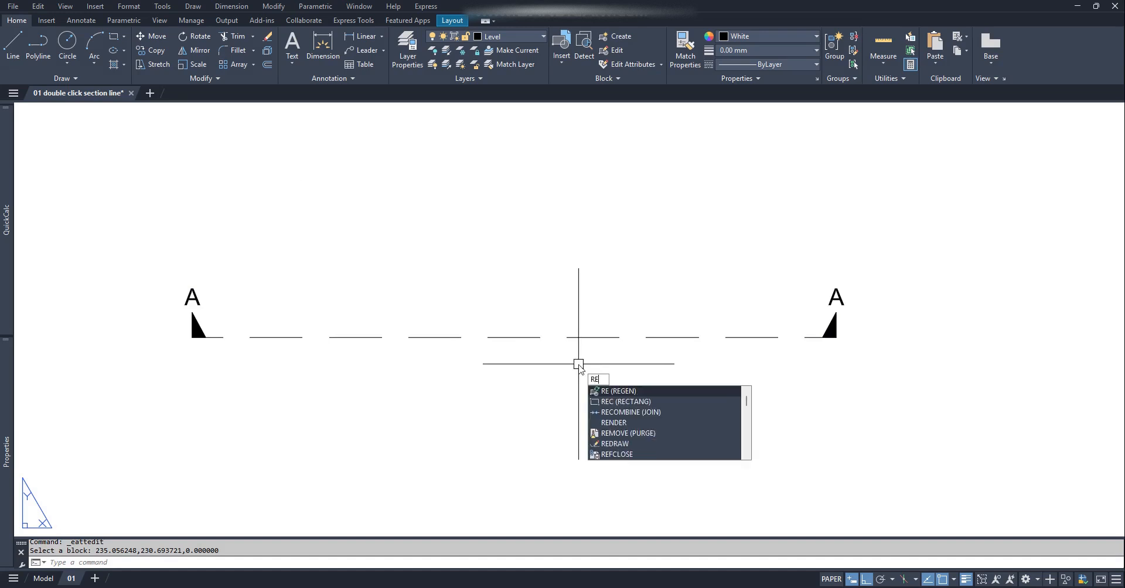
{"action": "key", "text": "Return"}
- Stretch the B-B section line outward at both ends and deselect it
{"action": "left_click", "coordinate": [674, 336]}
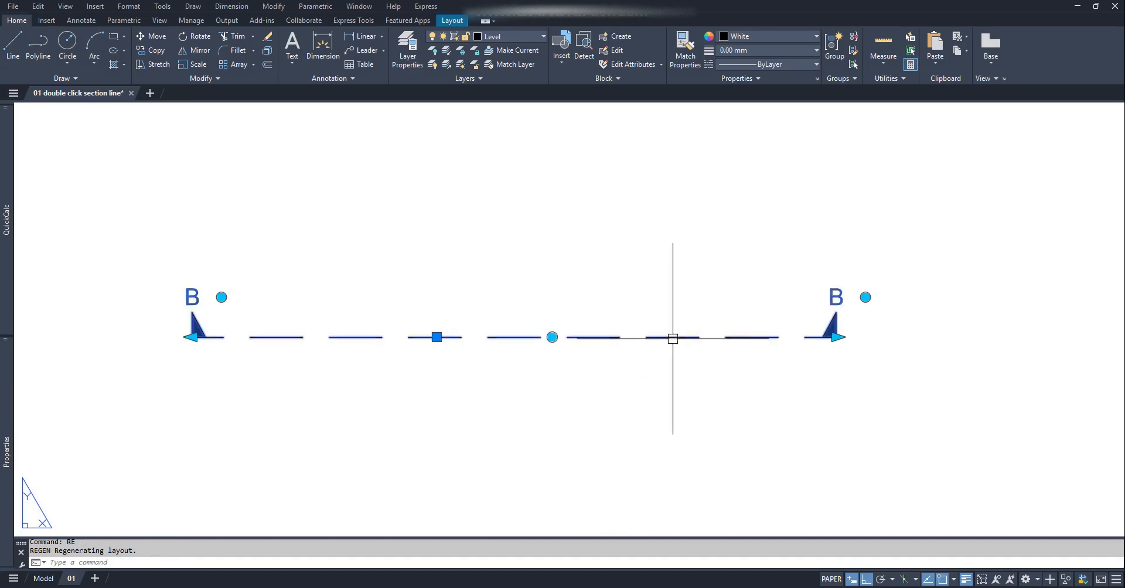
{"action": "left_click", "coordinate": [836, 337]}
{"action": "left_click", "coordinate": [898, 337]}
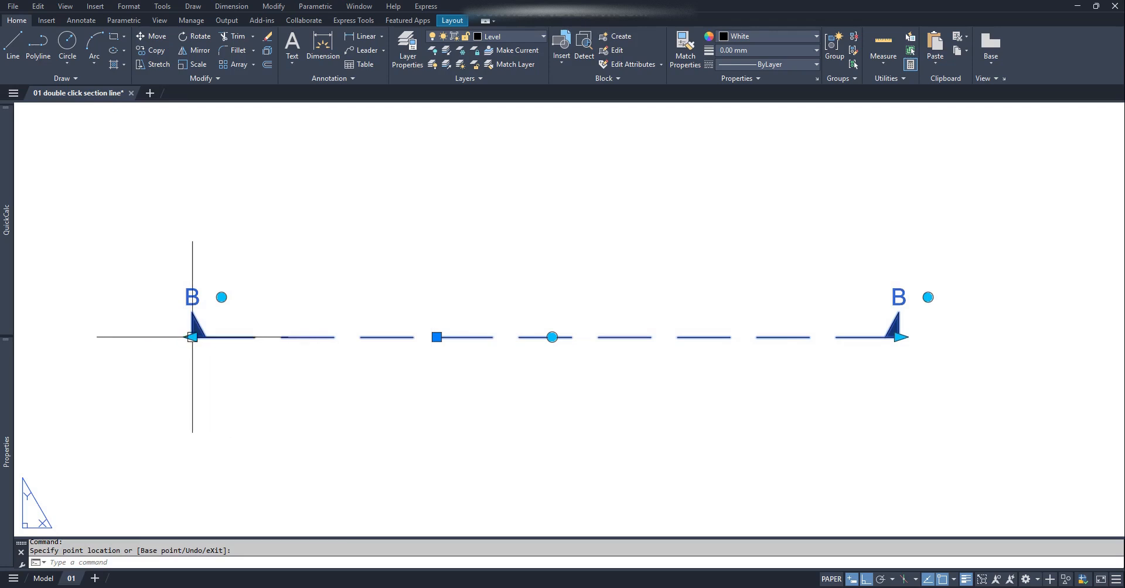
{"action": "left_click", "coordinate": [192, 337]}
{"action": "left_click", "coordinate": [141, 340]}
{"action": "key", "text": "Escape"}
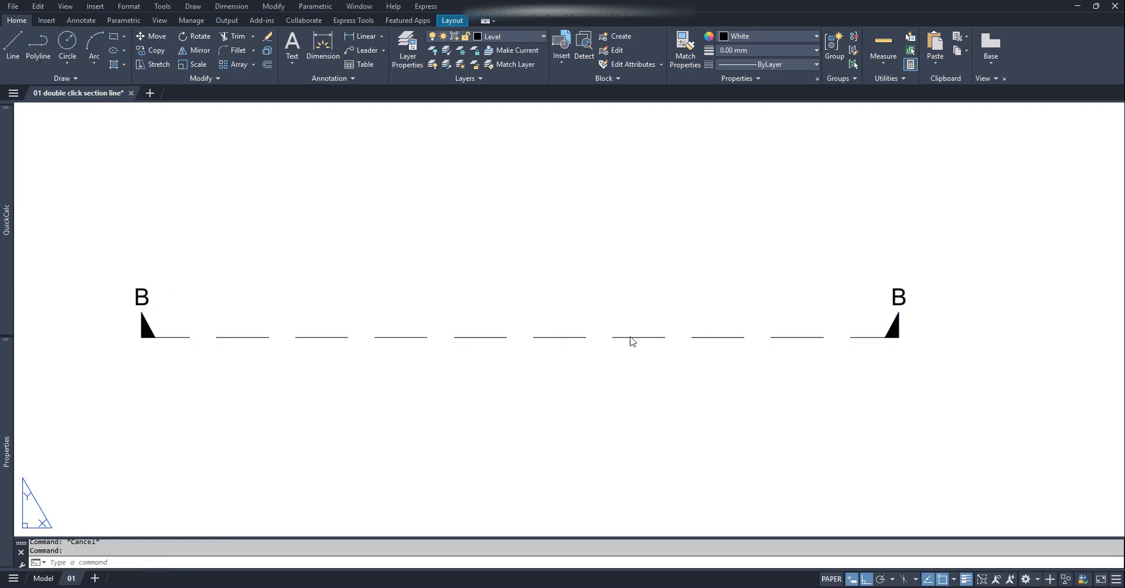
- Set the section line's SECNAME attribute to X and regenerate the layout
{"action": "double_click", "coordinate": [630, 338]}
{"action": "left_click", "coordinate": [314, 281]}
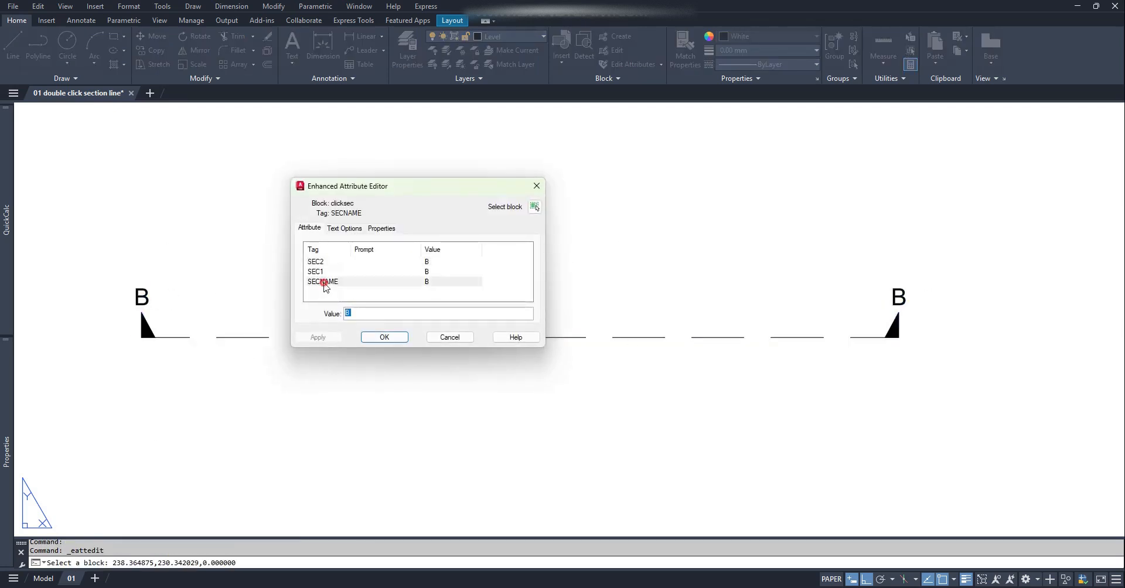
{"action": "left_click", "coordinate": [364, 315]}
{"action": "type", "text": "X"}
{"action": "left_click", "coordinate": [385, 337]}
{"action": "type", "text": "regen"}
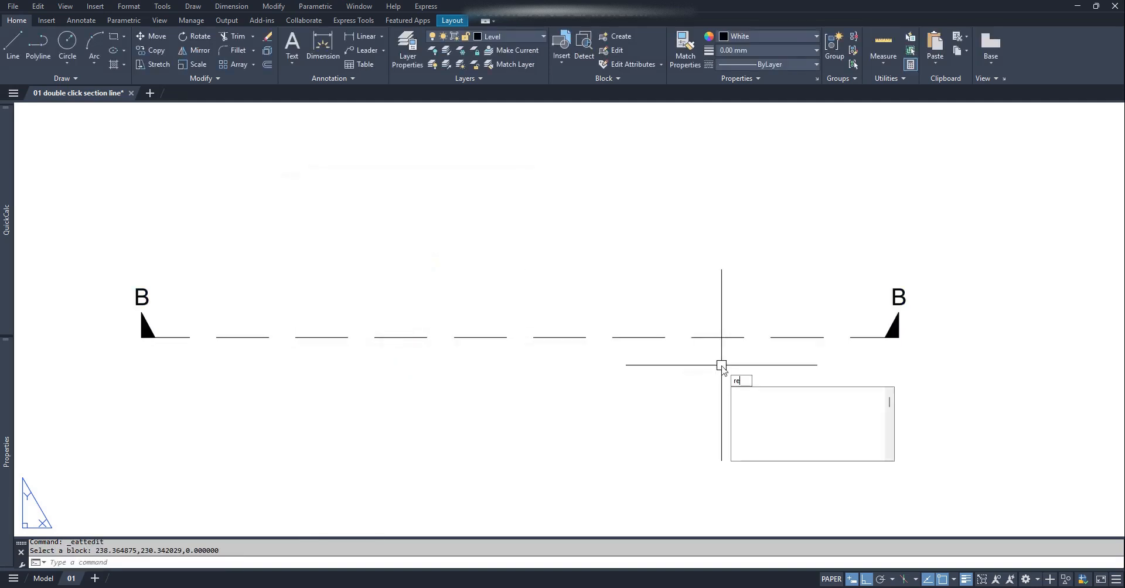
{"action": "key", "text": "Return"}
- Copy the X-X section line straight up to place a second one above the original
{"action": "left_click", "coordinate": [698, 337]}
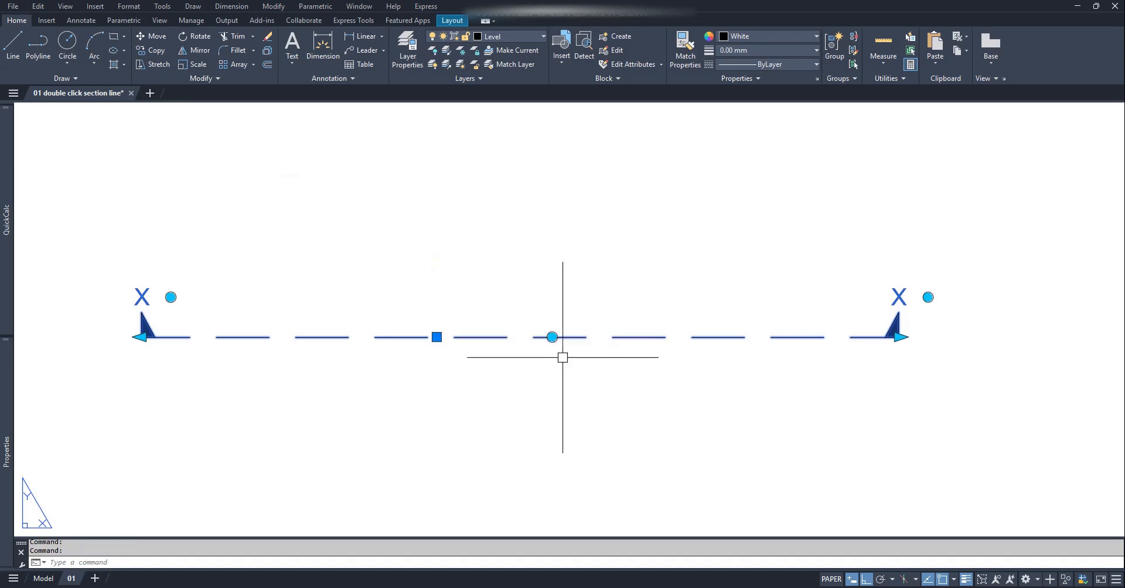
{"action": "type", "text": "co"}
{"action": "key", "text": "Return"}
{"action": "left_click", "coordinate": [622, 394]}
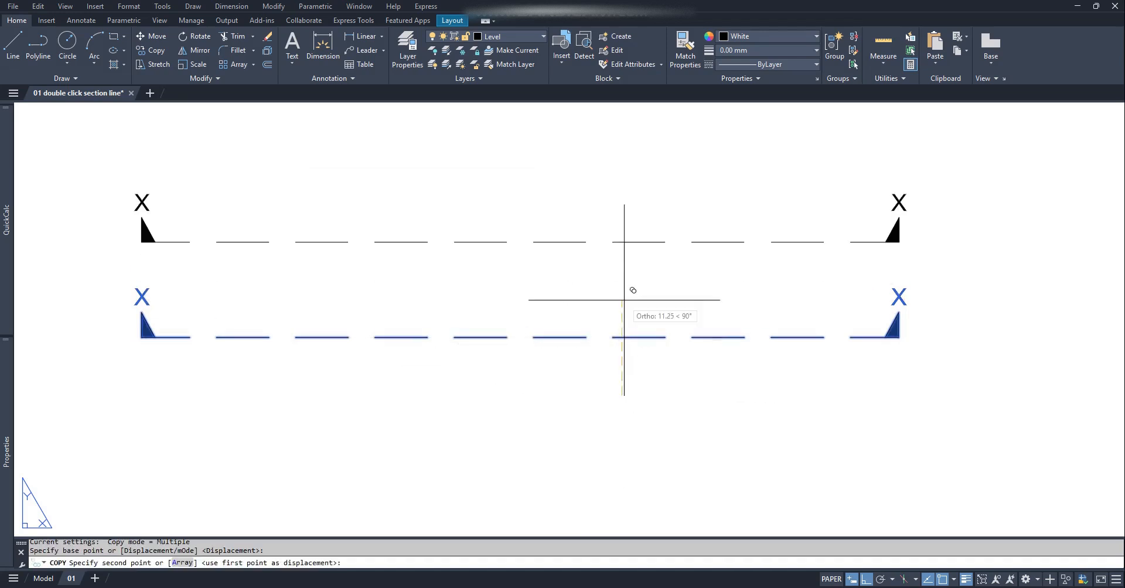
{"action": "left_click", "coordinate": [623, 290]}
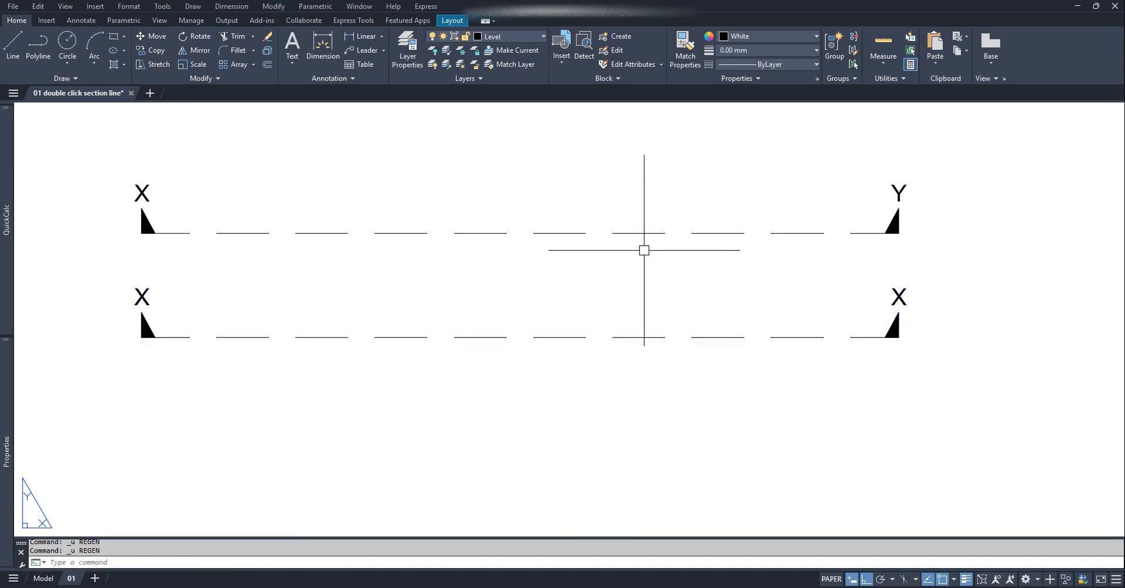
- Undo the mistaken label edit on the upper section line, set its SECNAME attribute to Y and regenerate the layout
{"action": "key", "text": "ctrl+z"}
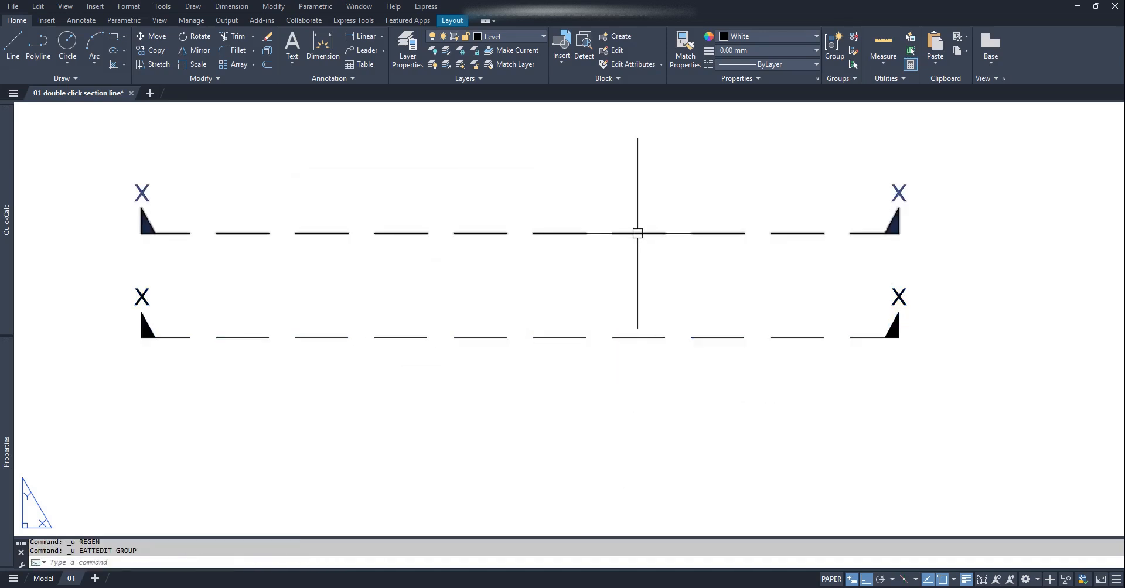
{"action": "double_click", "coordinate": [638, 234]}
{"action": "left_click", "coordinate": [324, 282]}
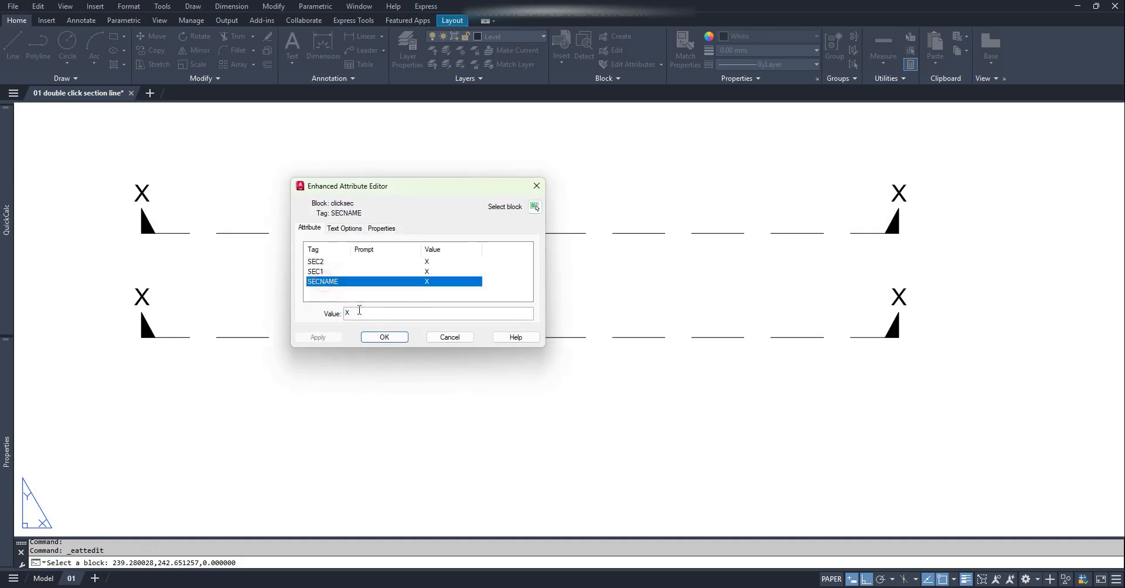
{"action": "left_click", "coordinate": [357, 313]}
{"action": "type", "text": "Y"}
{"action": "left_click", "coordinate": [384, 337]}
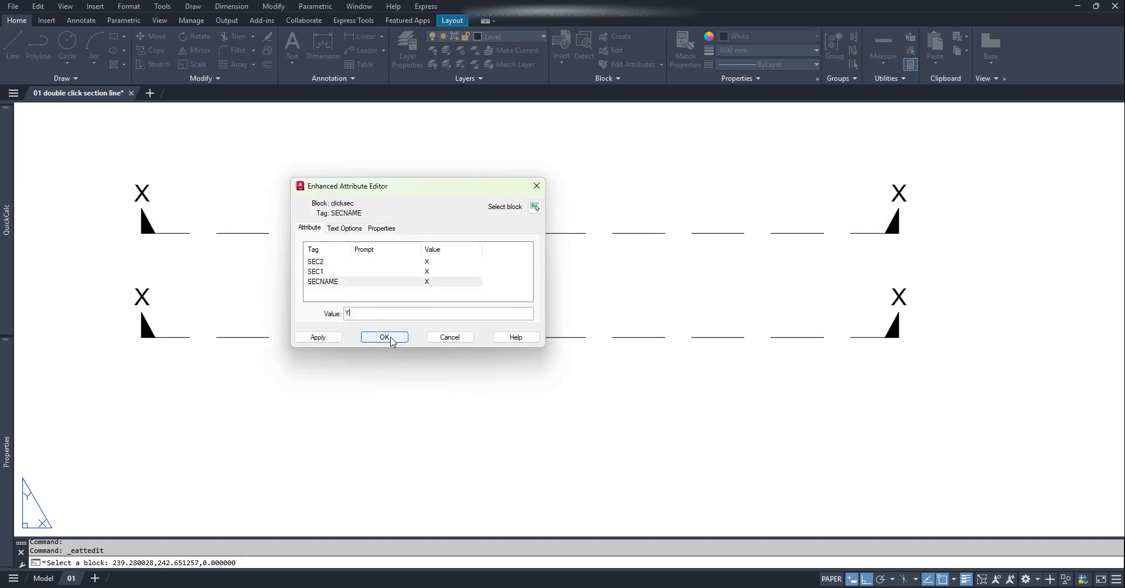
{"action": "type", "text": "re"}
{"action": "key", "text": "Return"}
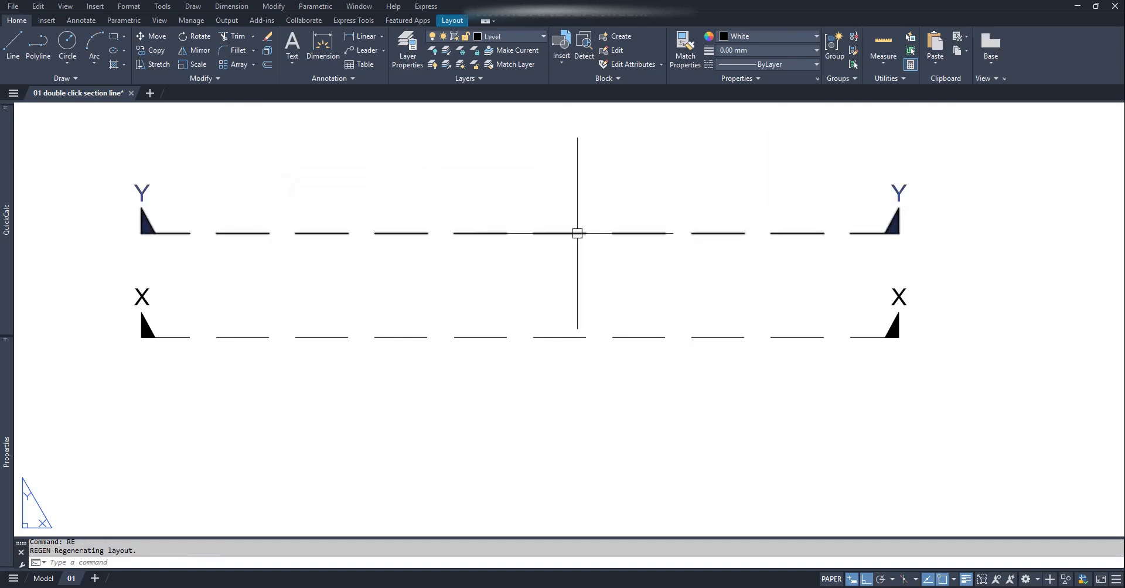
- Shorten the Y-Y section line from its right end and rotate it clockwise to a diagonal across the X-X line
{"action": "left_click", "coordinate": [578, 232]}
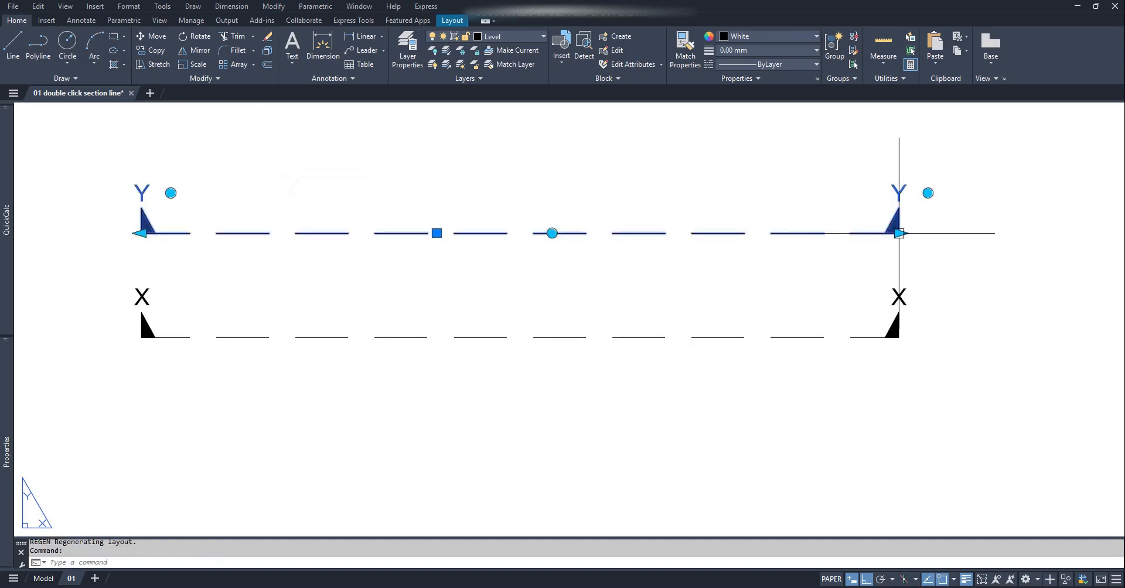
{"action": "left_click", "coordinate": [902, 233]}
{"action": "left_click", "coordinate": [807, 233]}
{"action": "left_click", "coordinate": [552, 233]}
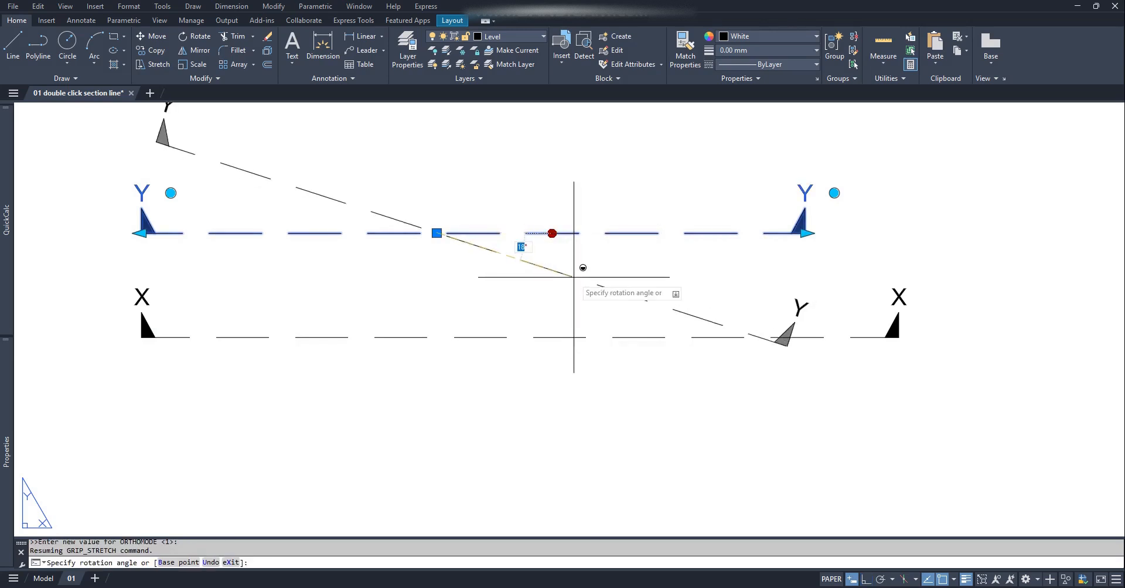
{"action": "left_click", "coordinate": [571, 335], "text": "shift"}
{"action": "scroll", "coordinate": [575, 305], "scroll_direction": "down", "scroll_amount": 1}
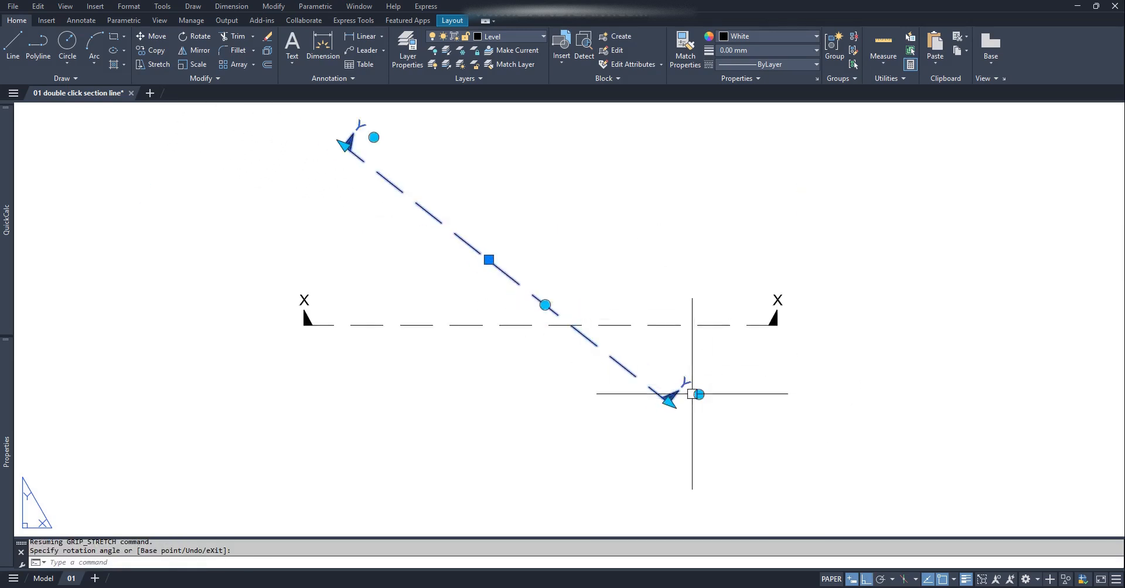
- Straighten the Y labels at both ends of the diagonal section line and clear the selection
{"action": "left_click", "coordinate": [698, 395]}
{"action": "left_click", "coordinate": [776, 390]}
{"action": "middle_click_drag", "start_coordinate": [469, 174], "coordinate": [489, 234]}
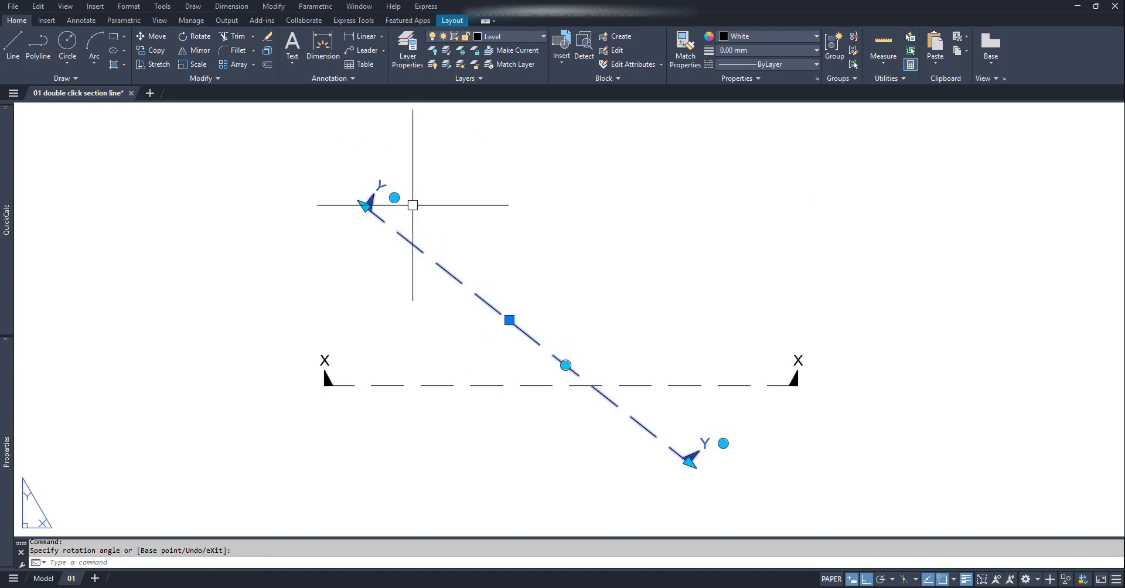
{"action": "left_click", "coordinate": [398, 187]}
{"action": "left_click", "coordinate": [540, 193]}
{"action": "key", "text": "Escape"}
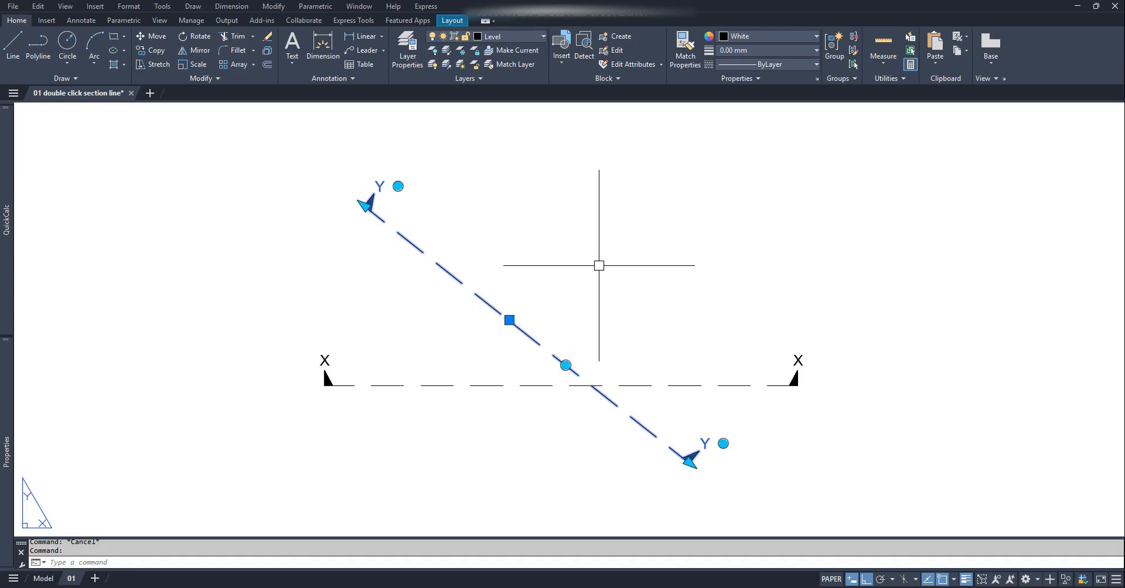
{"action": "middle_click_drag", "start_coordinate": [655, 369], "coordinate": [618, 353]}
{"action": "key", "text": "Escape"}
- Rotate the Y-Y section line back to horizontal and turn the Y labels at both ends upright
{"action": "left_click", "coordinate": [511, 327]}
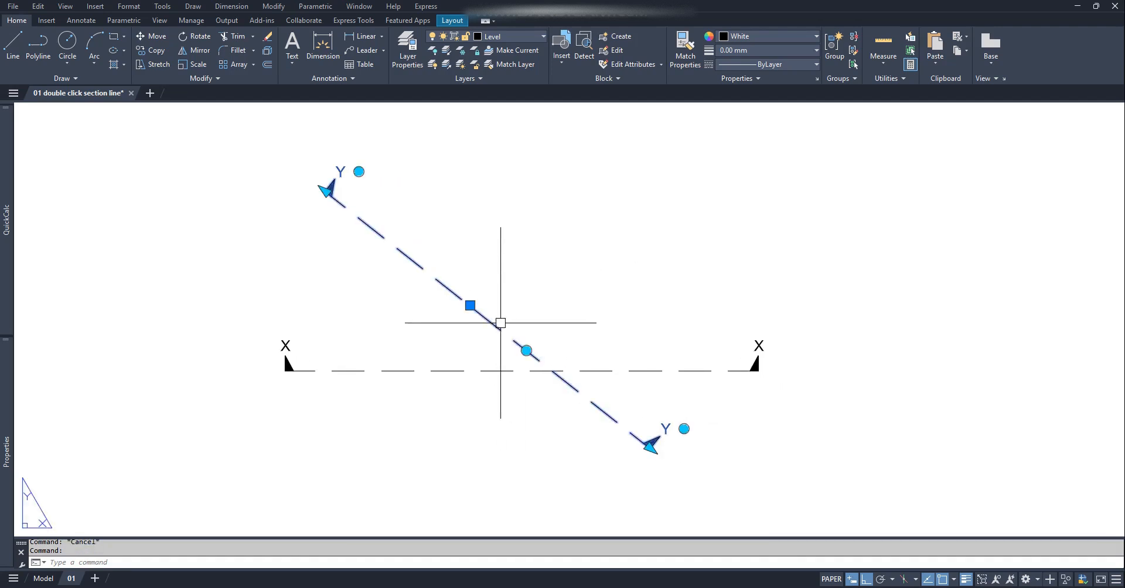
{"action": "left_click", "coordinate": [526, 350]}
{"action": "left_click", "coordinate": [630, 314]}
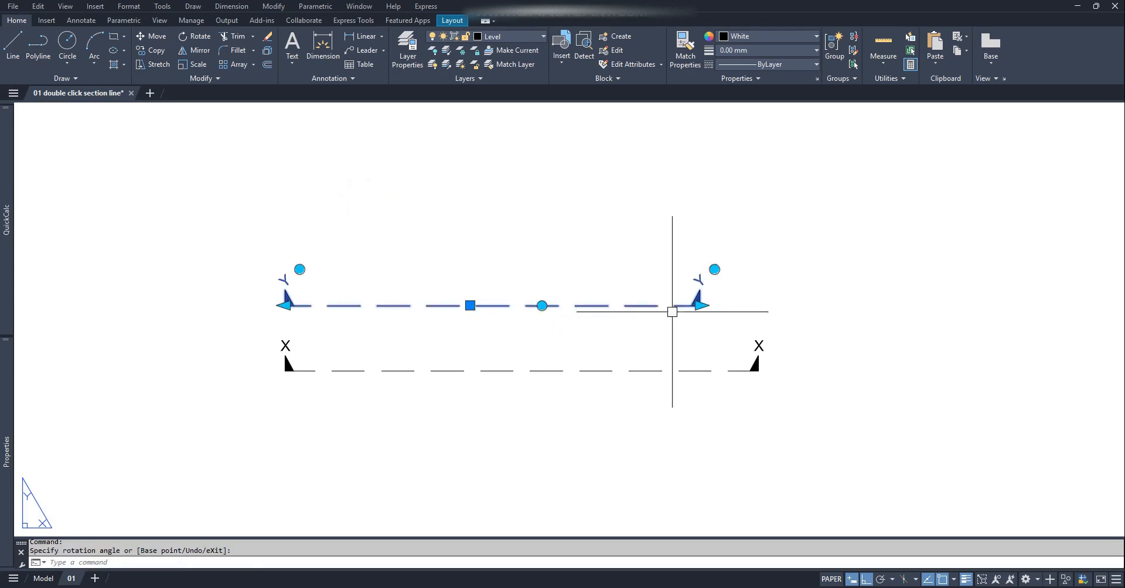
{"action": "left_click", "coordinate": [714, 268]}
{"action": "left_click", "coordinate": [783, 279]}
{"action": "left_click", "coordinate": [299, 269]}
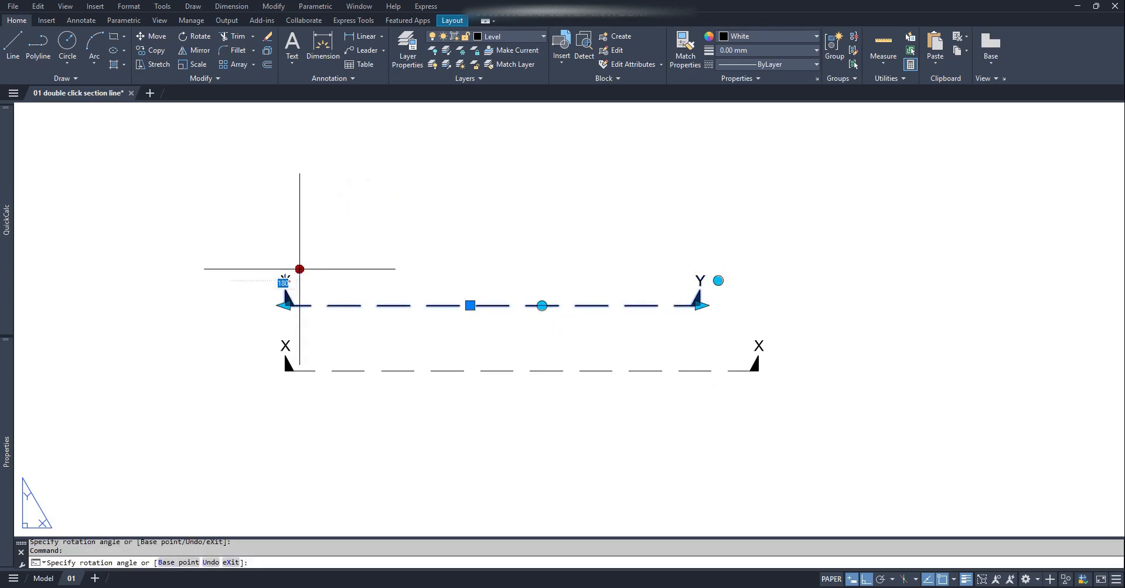
{"action": "left_click", "coordinate": [372, 263]}
- Shorten the Y-Y section line by pulling both of its ends inward and deselect it
{"action": "left_click", "coordinate": [286, 305]}
{"action": "left_click", "coordinate": [334, 309]}
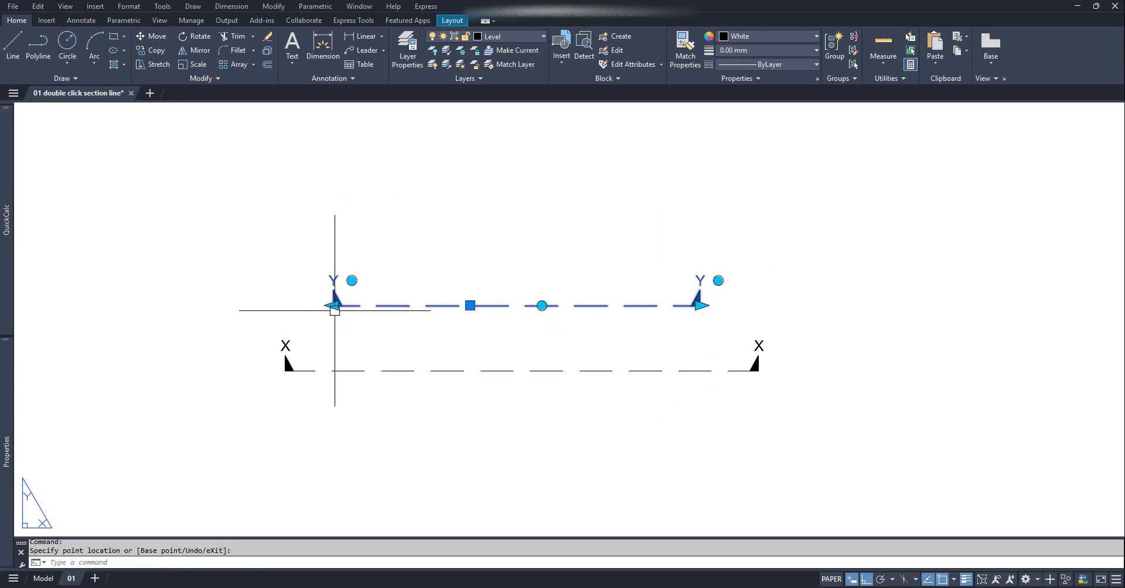
{"action": "left_click", "coordinate": [700, 306]}
{"action": "left_click", "coordinate": [643, 319]}
{"action": "key", "text": "Escape"}
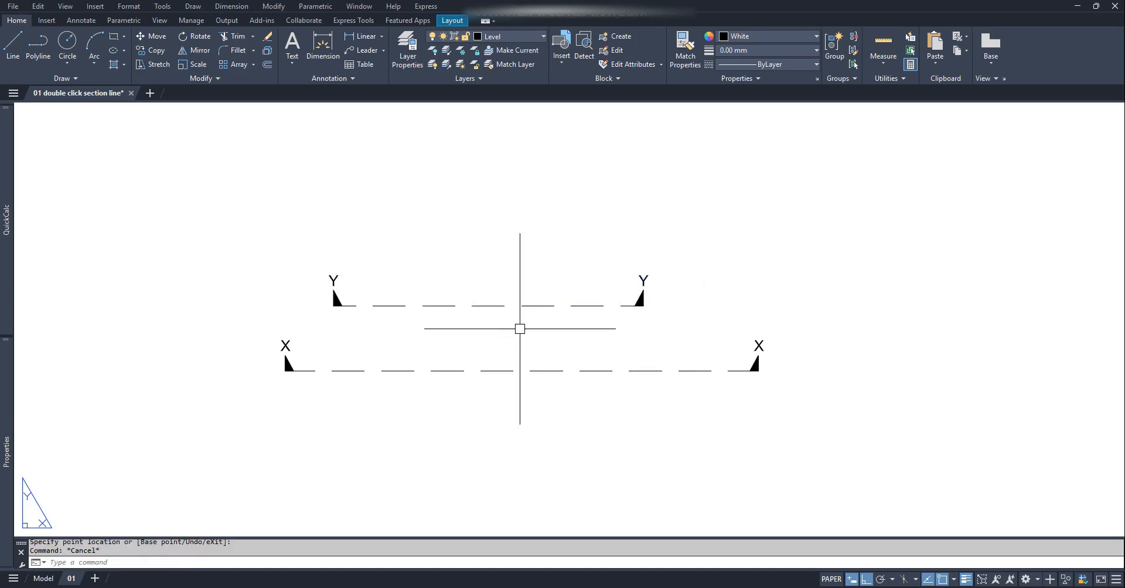
- Examine the two section lines on the layout sheet together with the diagonal X-X line and its instruction note
{"action": "type", "text": "z"}
{"action": "key", "text": "Return"}
{"action": "key", "text": "Return"}
{"action": "left_click_drag", "start_coordinate": [240, 196], "coordinate": [586, 420]}
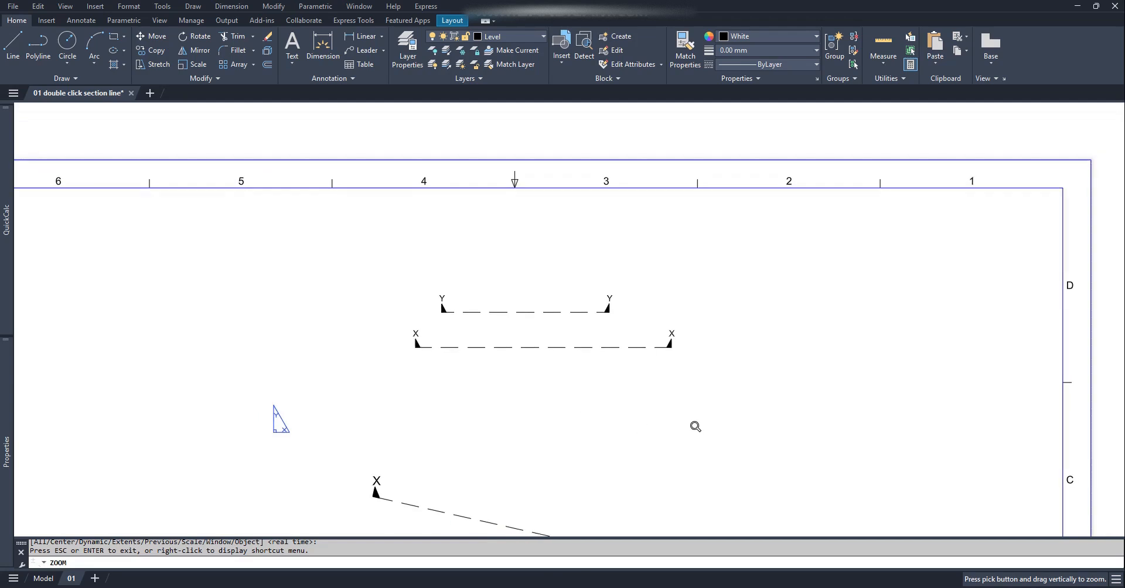
{"action": "middle_click_drag", "start_coordinate": [696, 426], "coordinate": [686, 377]}
{"action": "scroll", "coordinate": [549, 289], "scroll_direction": "down", "scroll_amount": 1}
{"action": "middle_click_drag", "start_coordinate": [550, 337], "coordinate": [569, 268]}
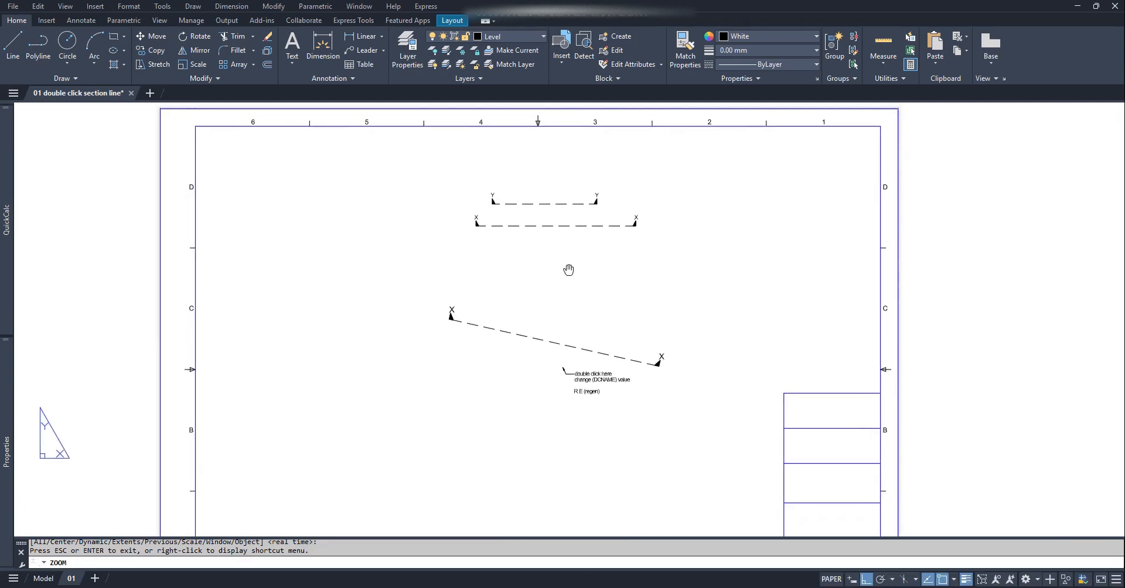
{"action": "key", "text": "Escape"}
{"action": "key", "text": "Return"}
{"action": "left_click", "coordinate": [373, 237]}
{"action": "middle_click", "coordinate": [529, 293]}
{"action": "middle_click", "coordinate": [530, 293]}
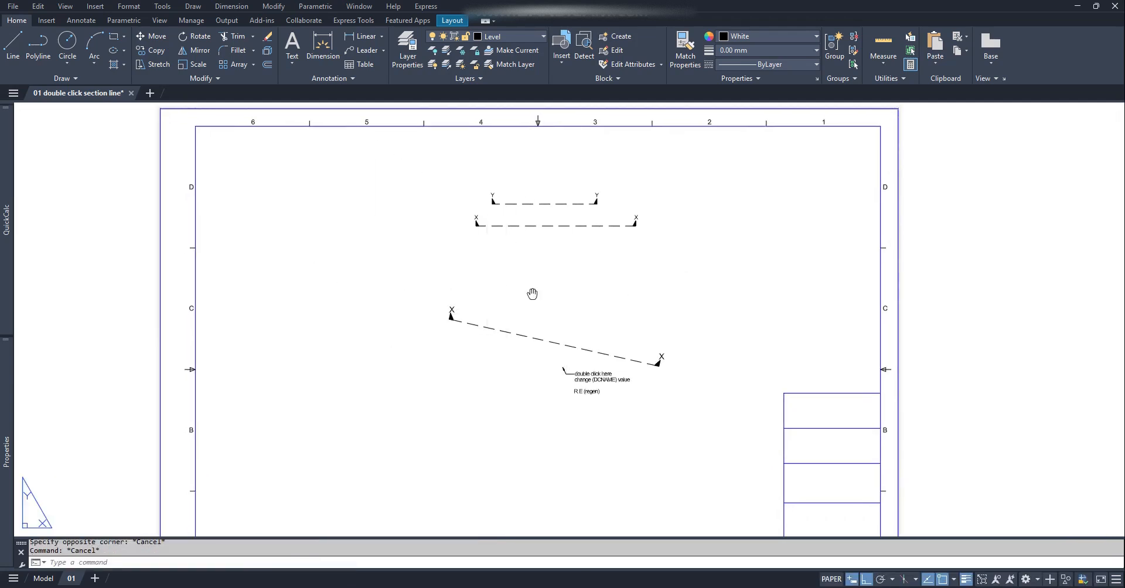